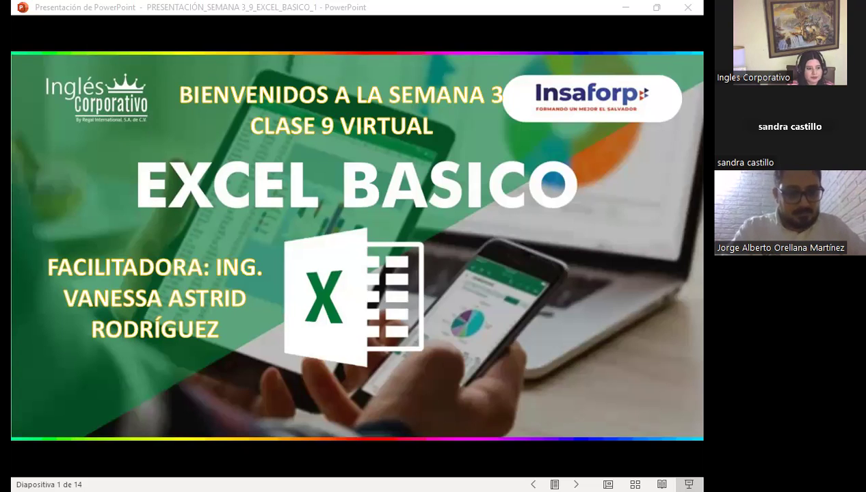
Step: Switch from the PowerPoint welcome slideshow to the Excel básico course page in Firefox
key(alt+Tab)
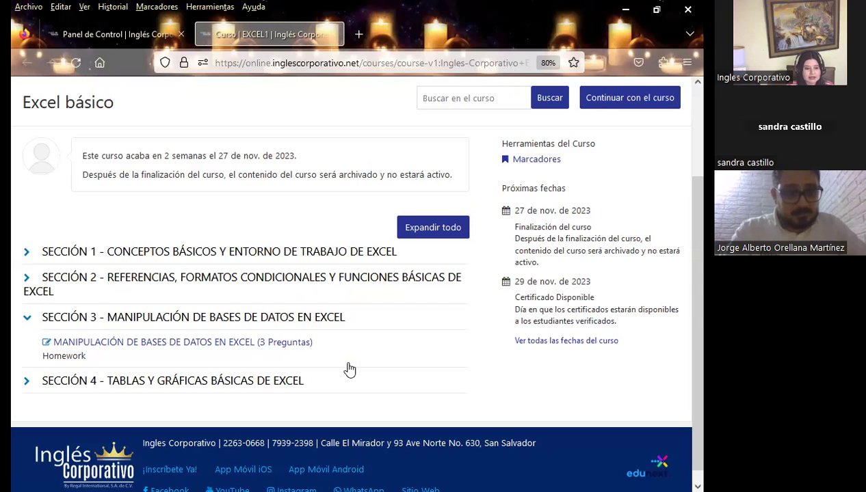
Step: Open the Sección 3 database-manipulation homework lesson in a new browser tab
middle_click(284, 346)
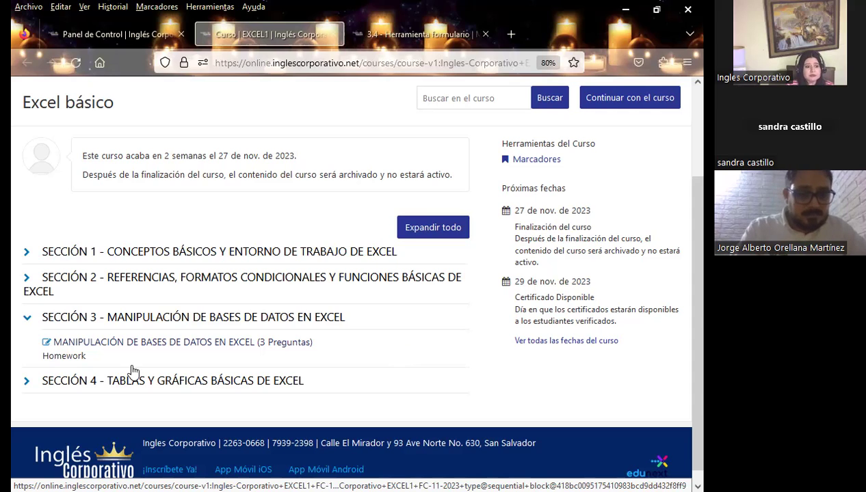
Step: Expand Sección 4 to review its assignments, then bring up the 3.4 Herramienta formulario lesson
click(400, 373)
scroll(410, 366, down, 2)
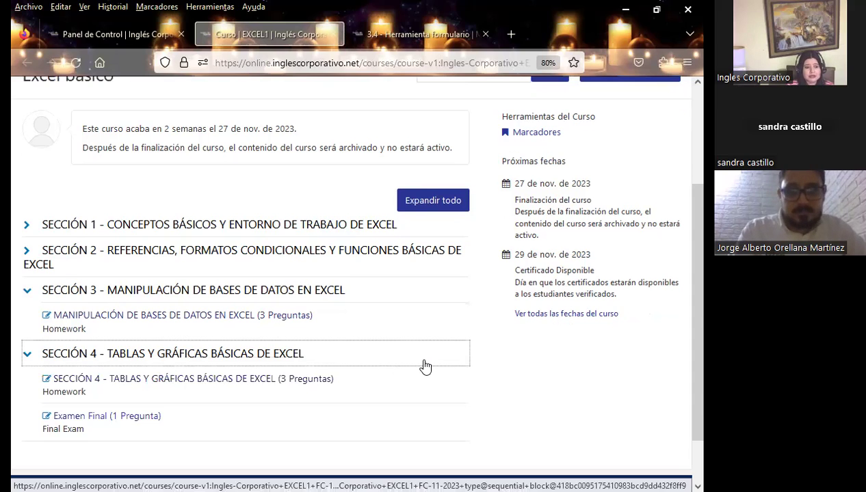
scroll(421, 365, down, 1)
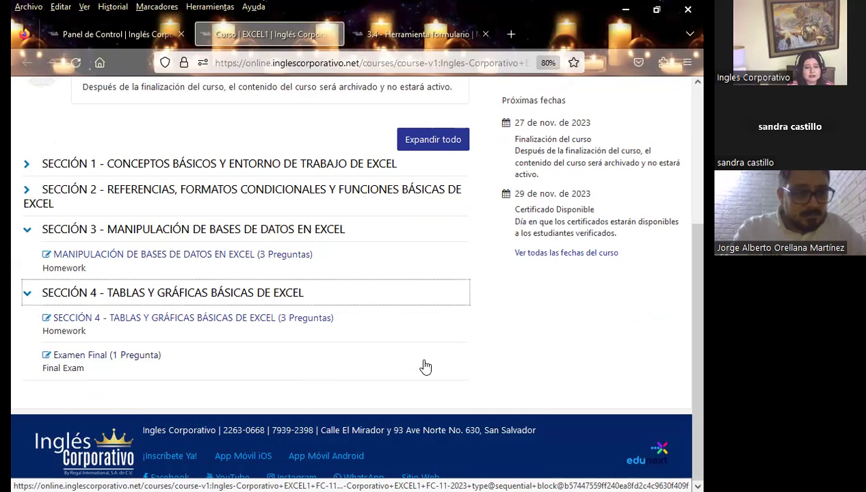
scroll(397, 332, up, 2)
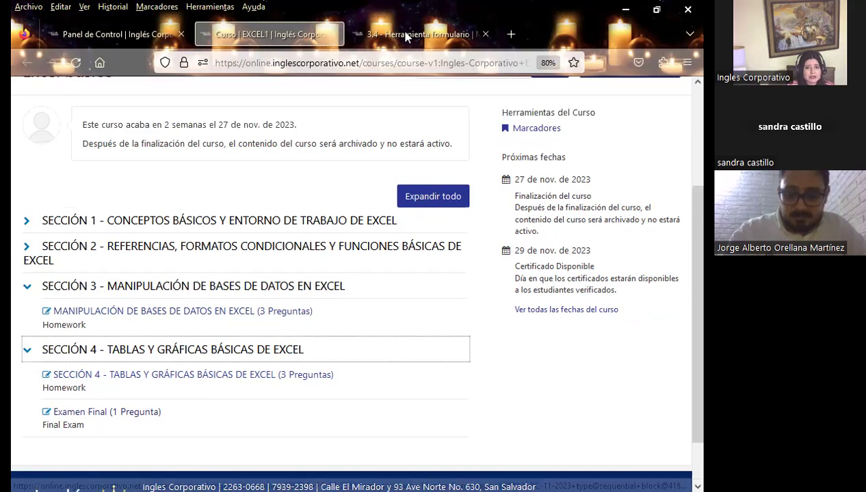
key(ctrl+Tab)
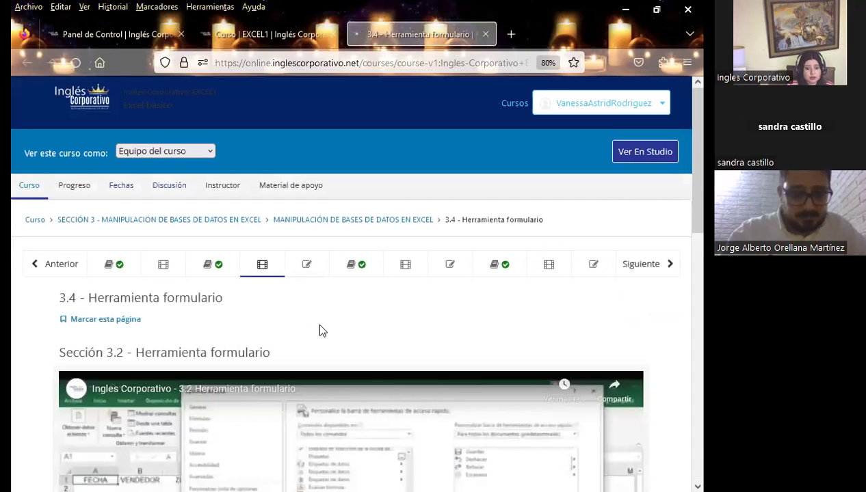
Step: Go to unit 3.1 Objetivo de la lección and read through its 'Uso de filtros' objective
click(151, 316)
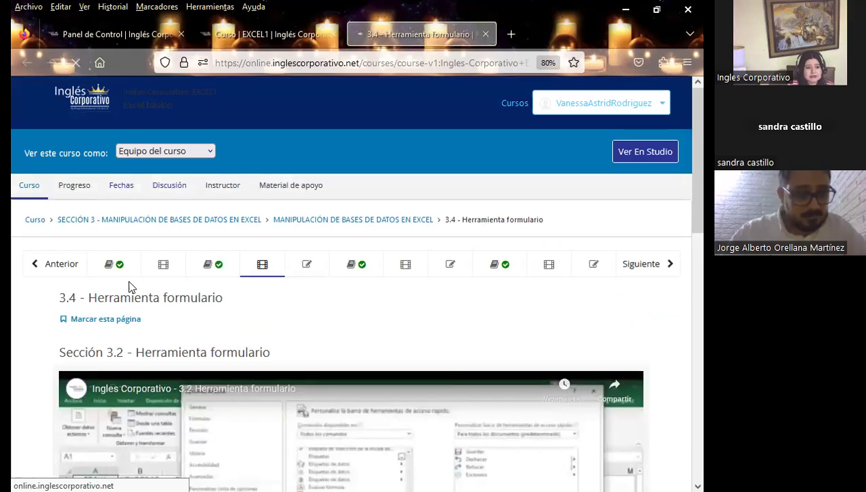
click(115, 268)
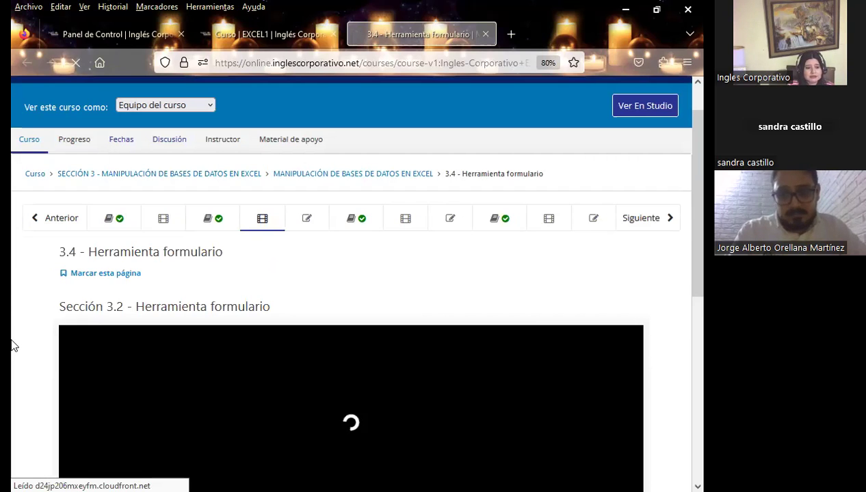
click(112, 163)
scroll(316, 433, down, 3)
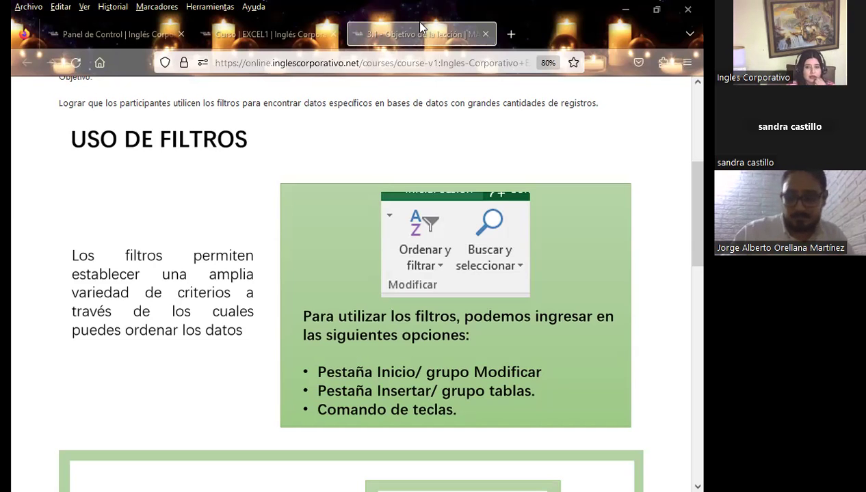
scroll(236, 270, up, 3)
Step: Open unit 3.2 Uso de filtros and scroll down to its video and template link
scroll(171, 239, up, 1)
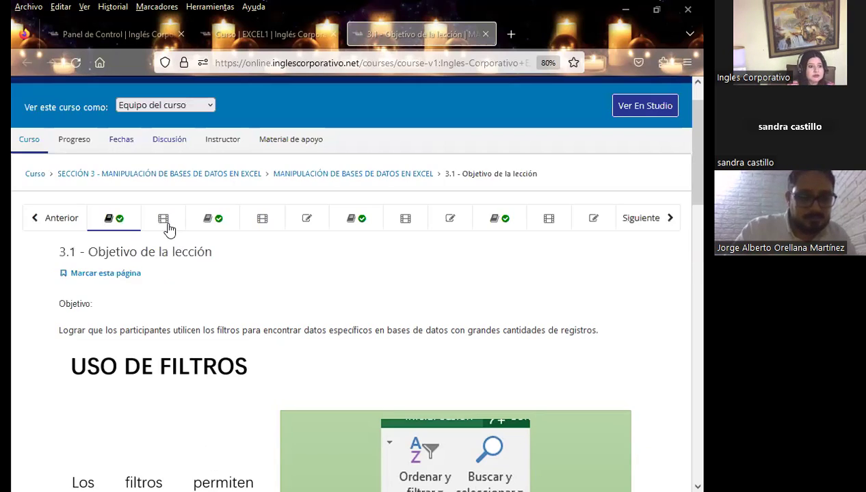
click(163, 218)
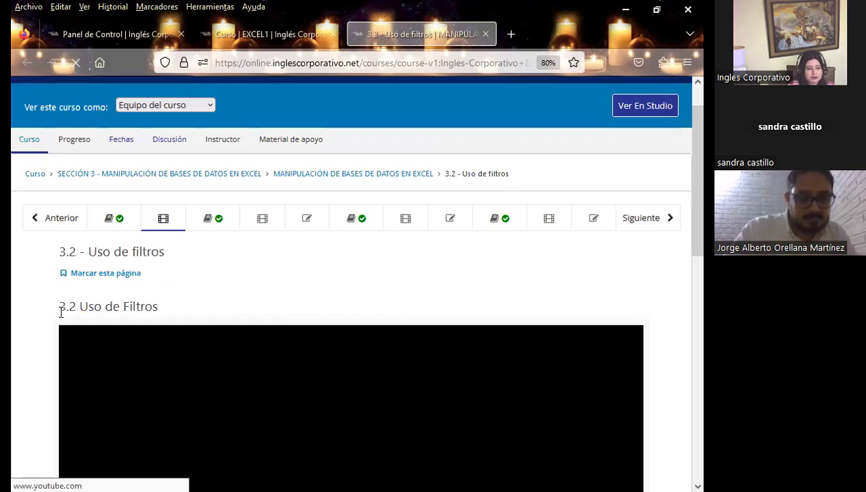
scroll(15, 324, down, 1)
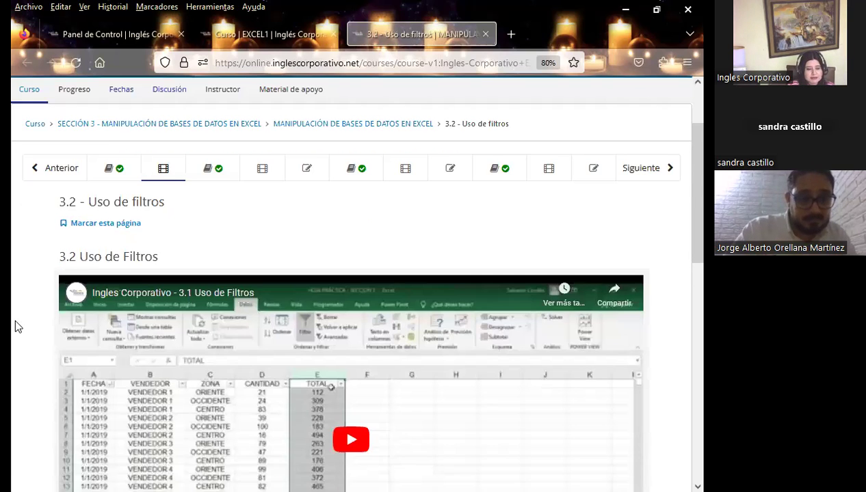
scroll(25, 319, down, 1)
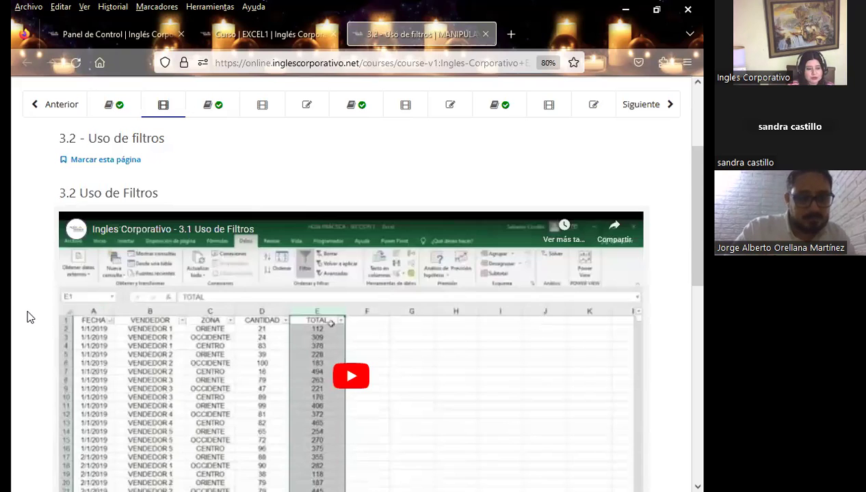
scroll(28, 317, down, 2)
scroll(27, 317, down, 2)
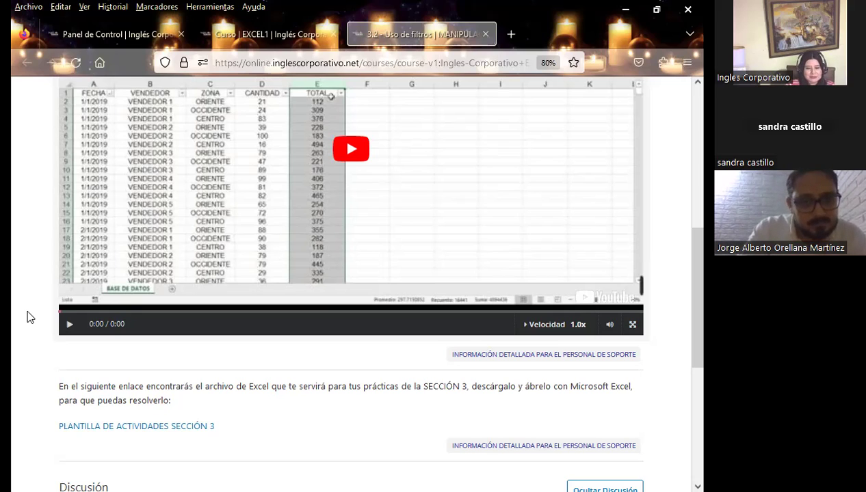
Step: Scroll to the 3.2 discussion post asking for Excel's two filter types
scroll(10, 358, down, 3)
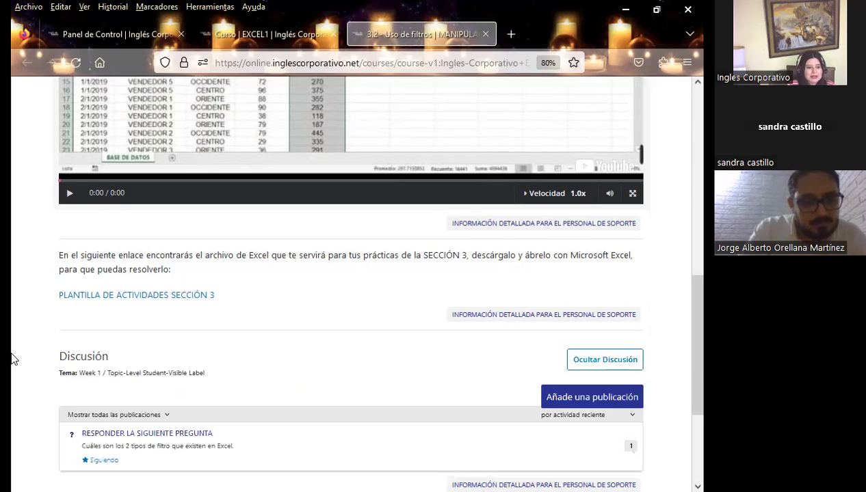
scroll(11, 358, down, 3)
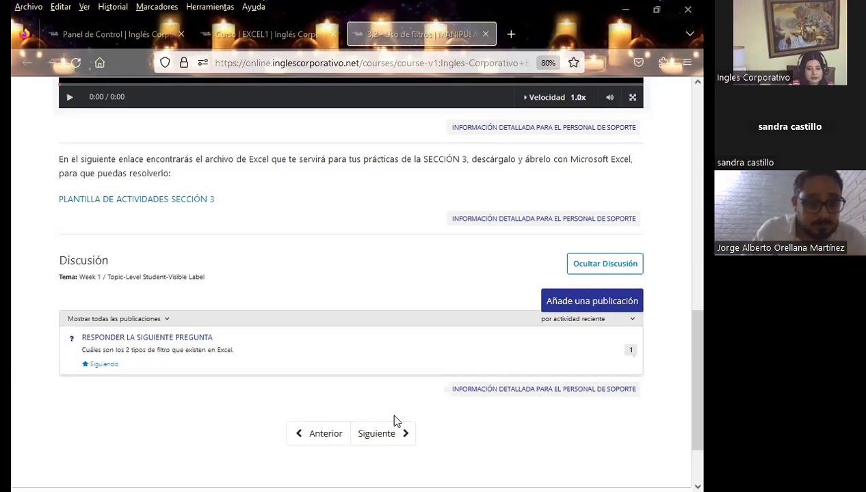
Step: Return to the PowerPoint slideshow and advance to slide 3, the Agenda
key(alt+Tab)
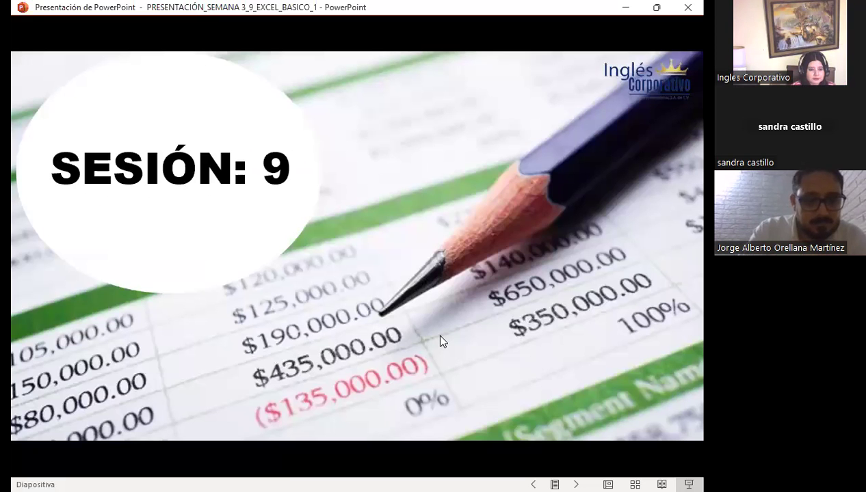
click(441, 340)
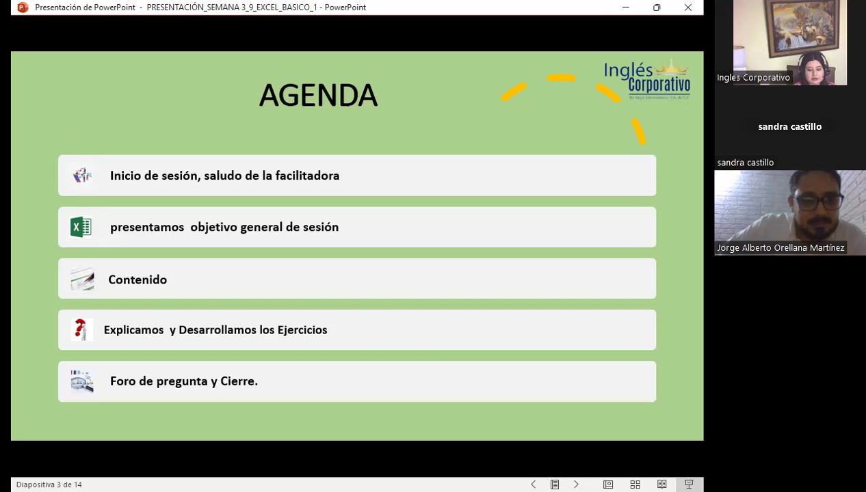
Step: Advance to slide 4, the session's general objective on using filters in large databases
key(Right)
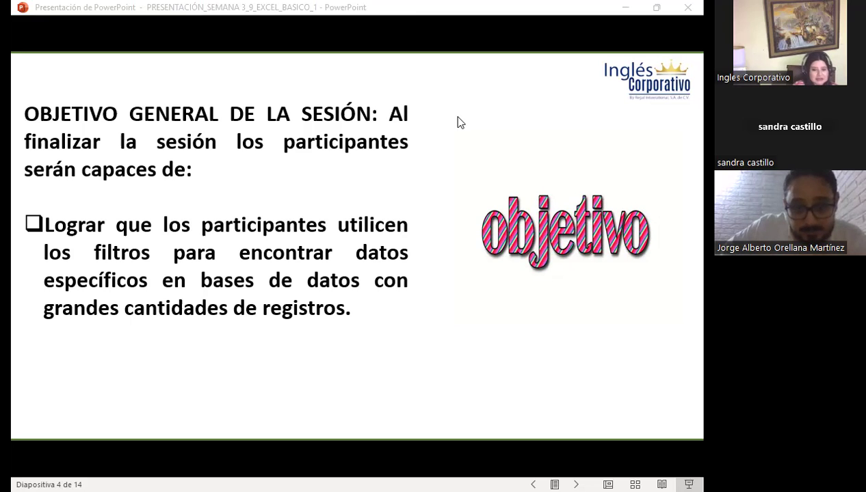
Step: Advance to slide 5, 'USO DE FILTROS', defining Excel's filter function
key(Right)
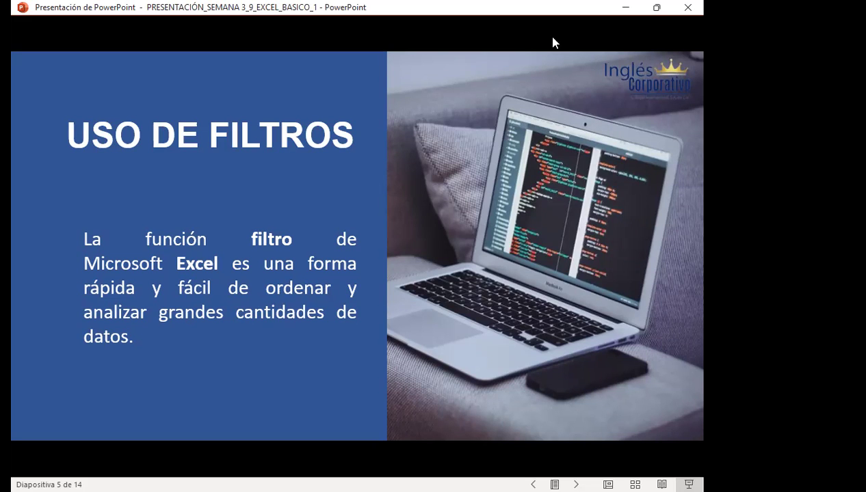
key(Right)
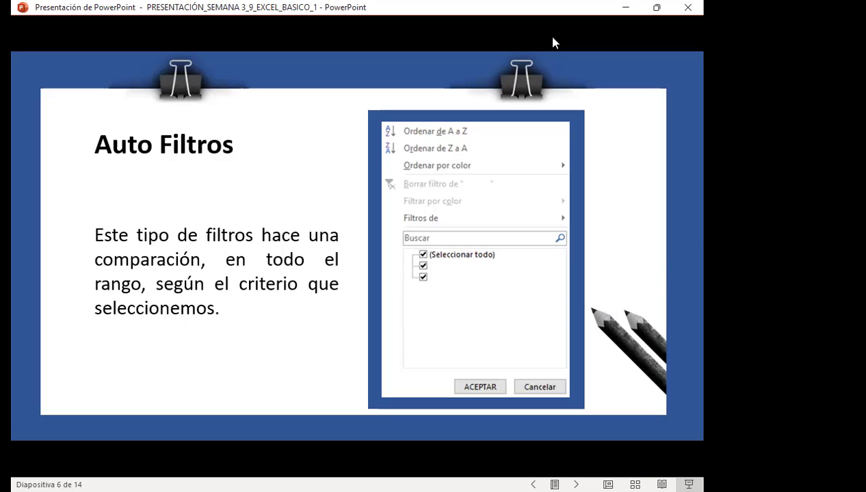
Step: Advance to slide 7, showing filter access via Pestaña Inicio and Insertar/datos/filtros
key(Right)
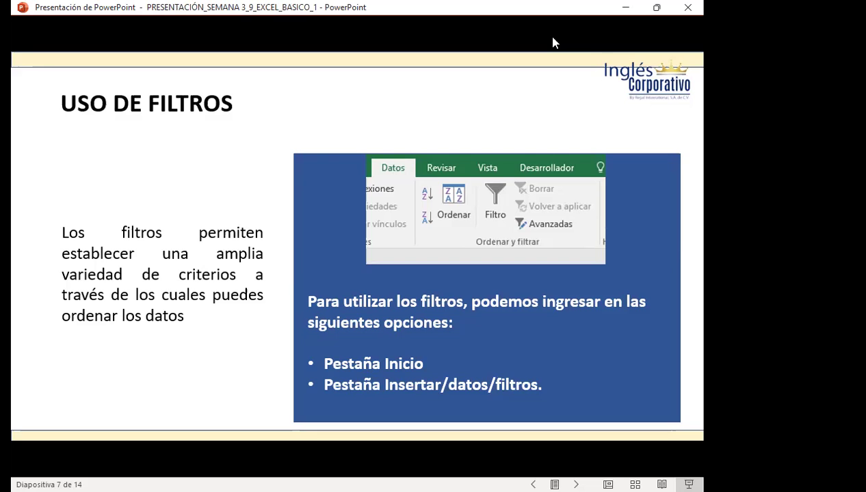
Step: Advance the slideshow to slide 8, '¿Qué son filtros avanzados?'
key(Right)
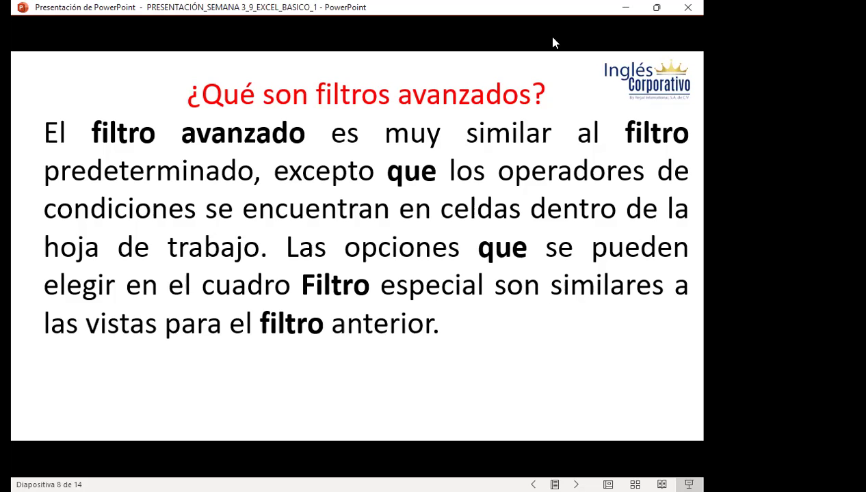
Step: Advance to slide 9, 'CELDAS EN BLANCO', which shows a sample table with blank cells
click(554, 43)
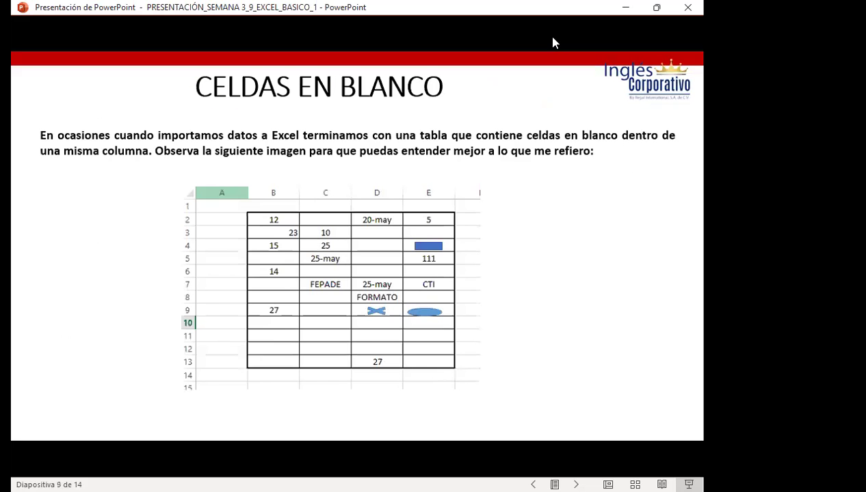
Step: Go back to slide 8 '¿Qué son filtros avanzados?' and switch to the Excel sales workbook
key(Left)
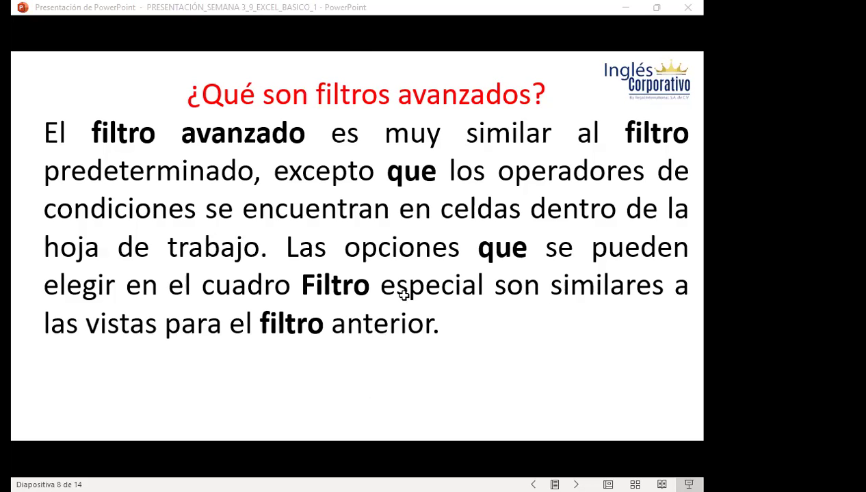
key(alt+Tab)
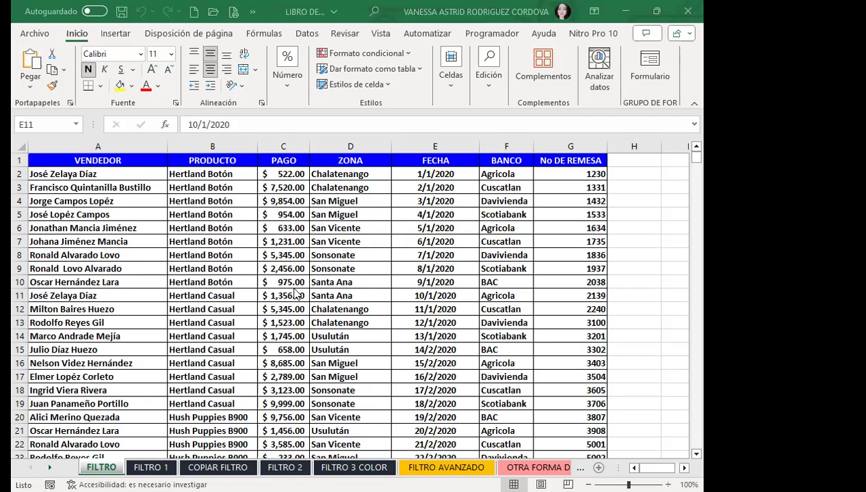
click(342, 281)
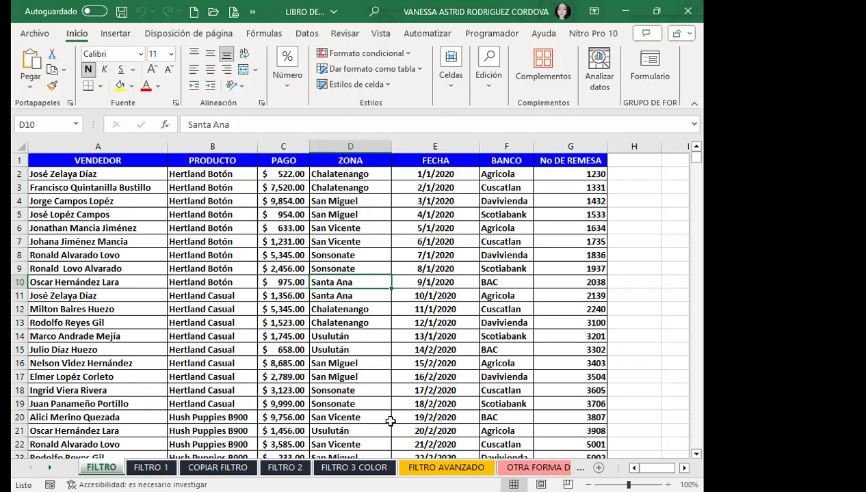
click(217, 267)
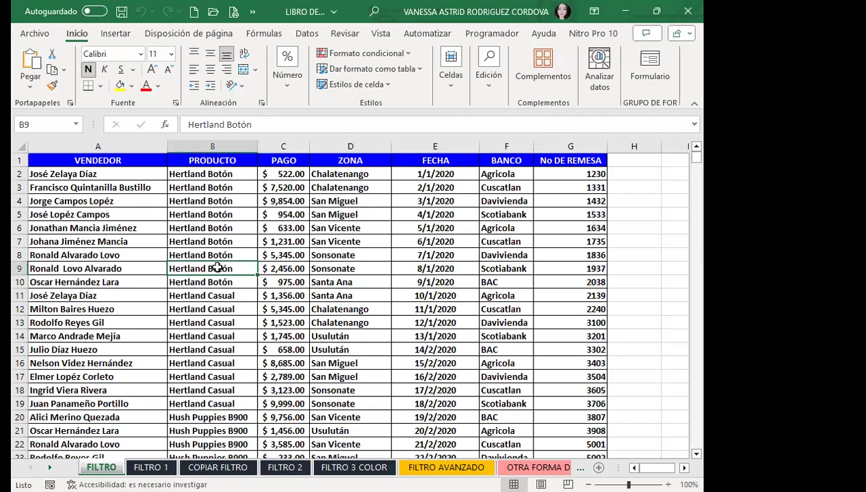
click(351, 197)
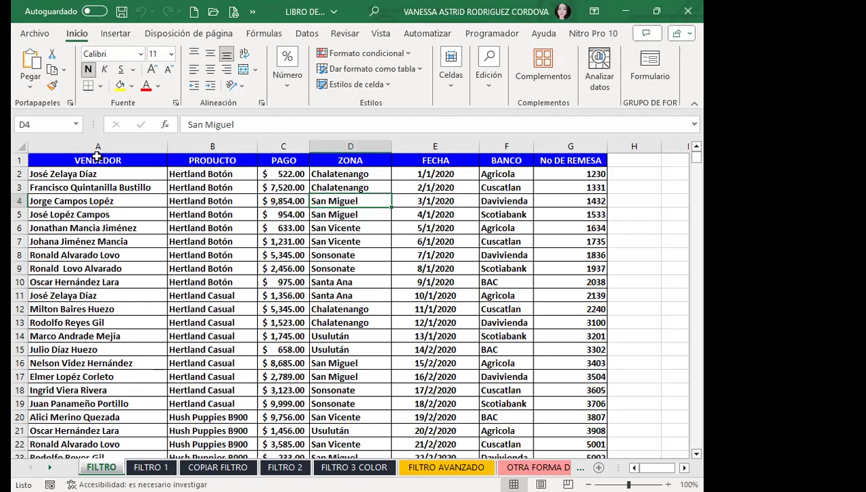
click(359, 336)
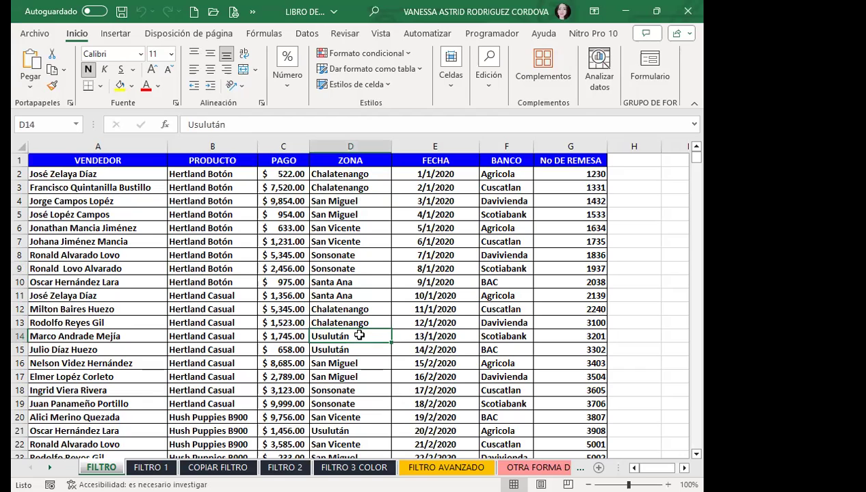
click(362, 184)
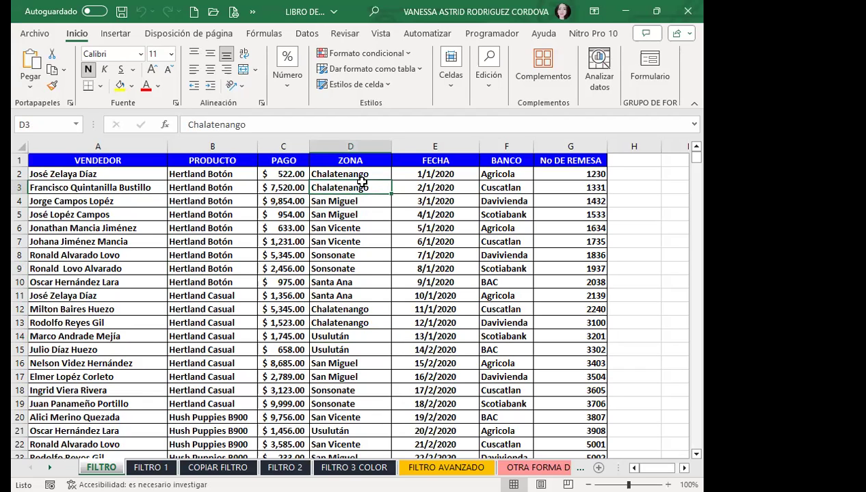
click(351, 160)
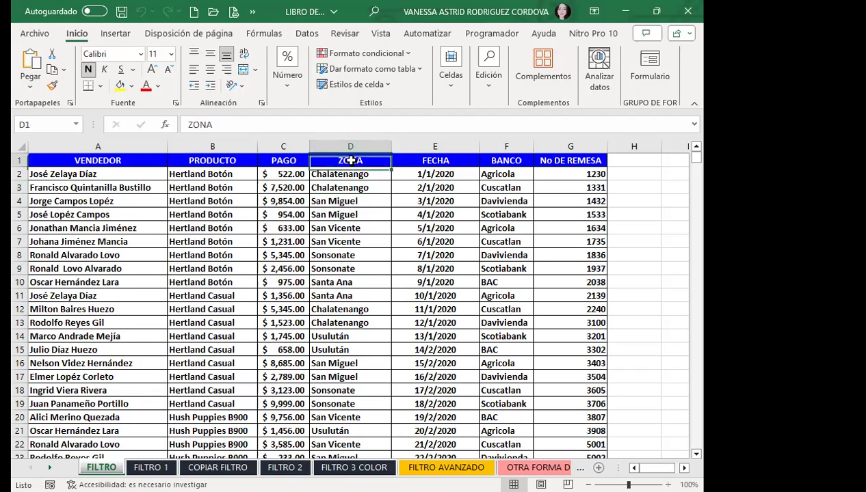
click(223, 202)
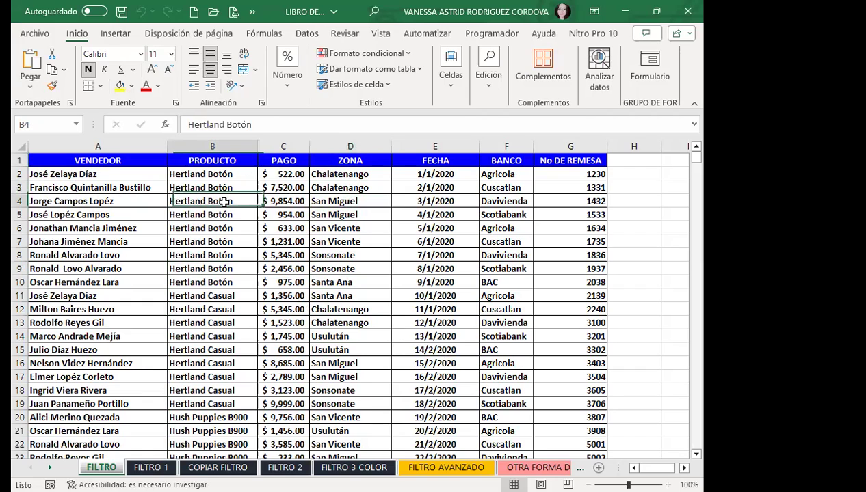
click(410, 359)
click(362, 327)
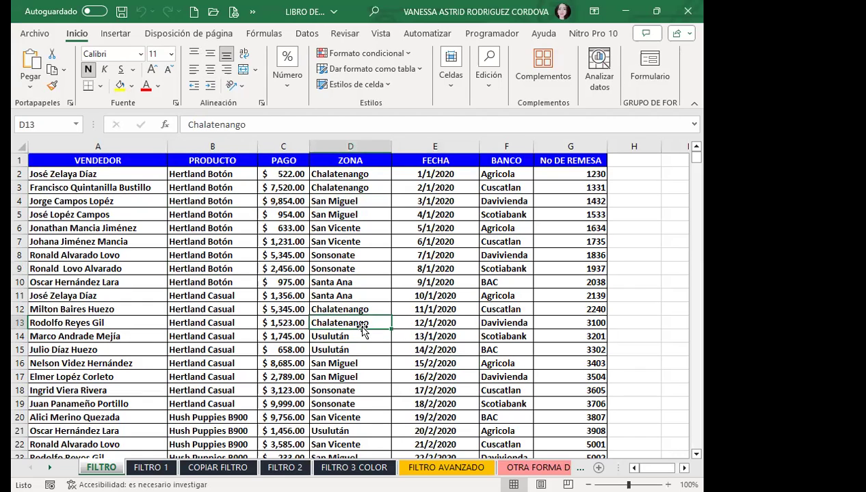
click(349, 214)
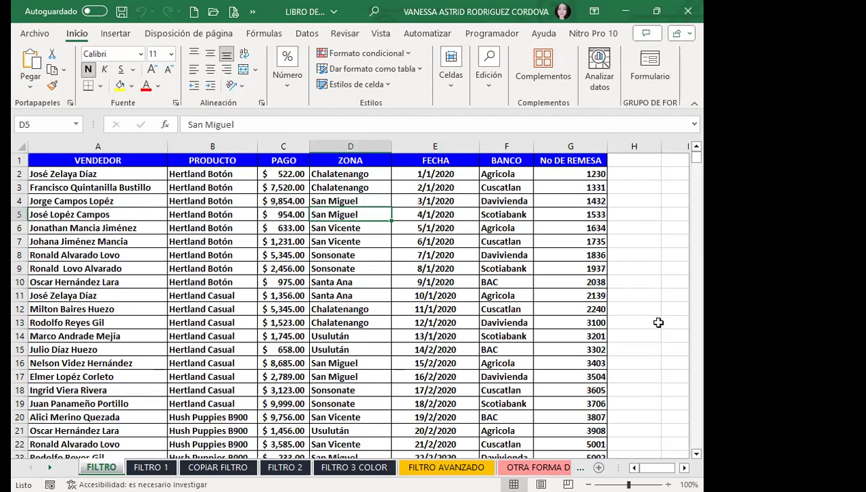
Step: Try applying Datos > Filtro from empty cell I5 beside the table, then dismiss the refusal warning
click(684, 467)
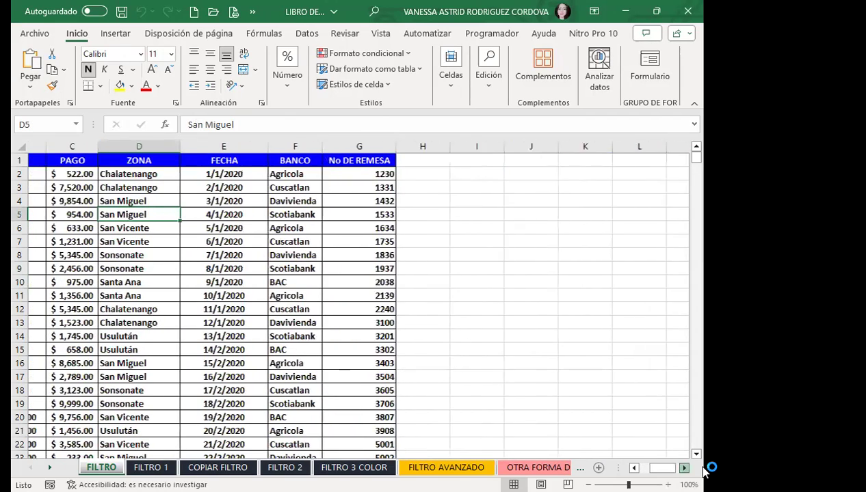
click(464, 211)
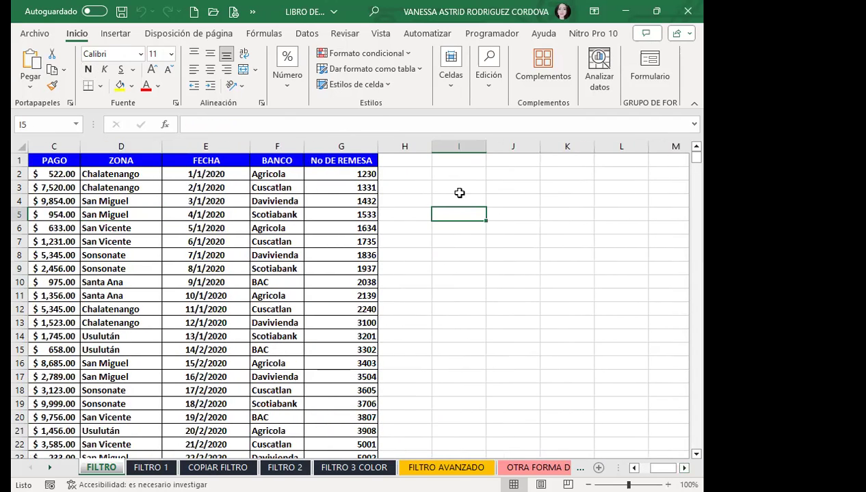
click(306, 33)
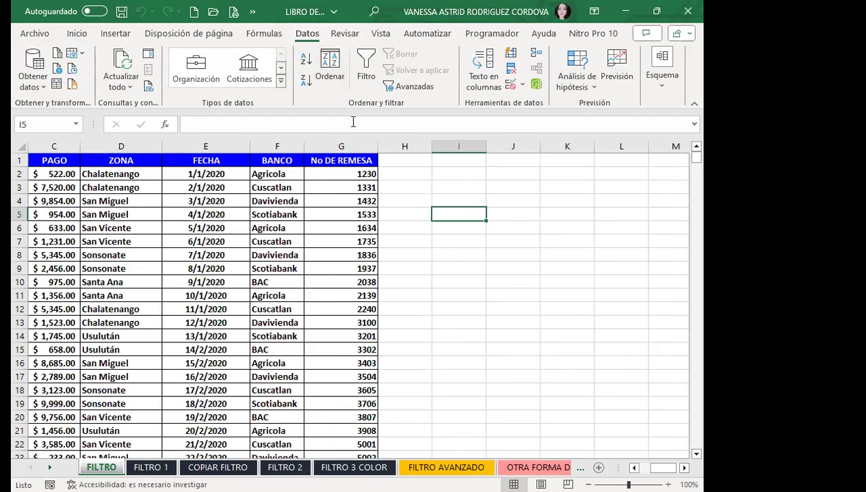
click(366, 63)
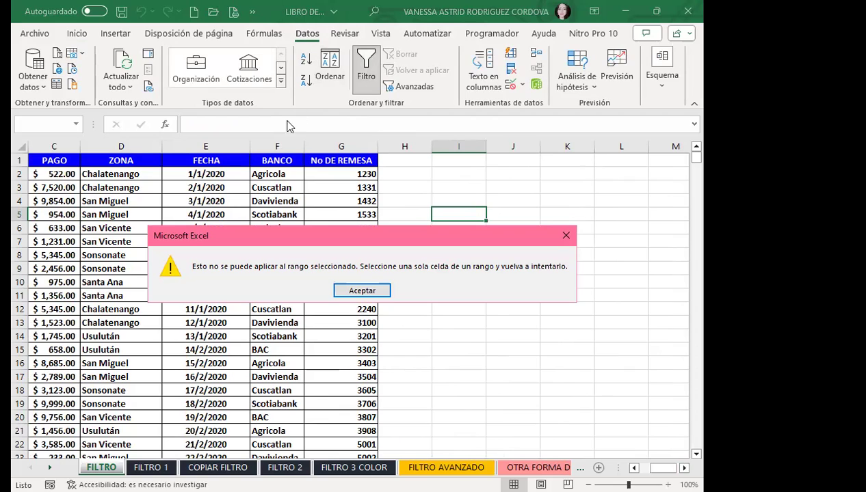
click(345, 290)
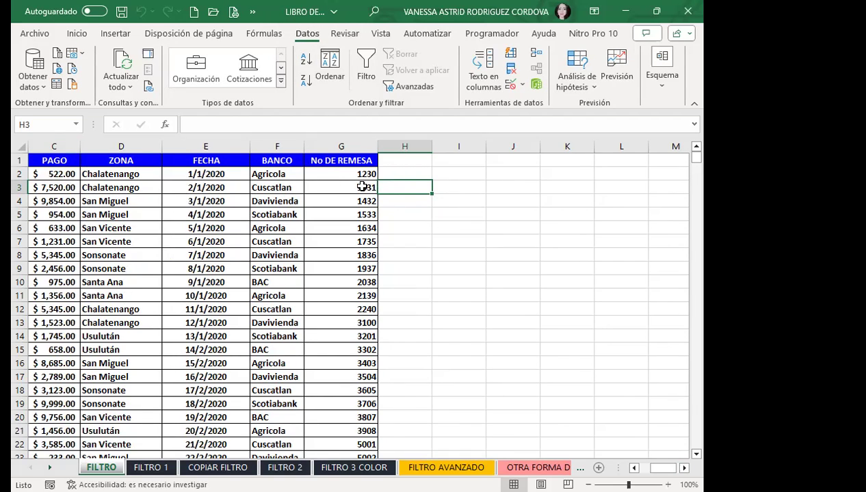
Step: Add filter arrows to the sales table headers, then switch Filtro off again from inside the table
click(368, 68)
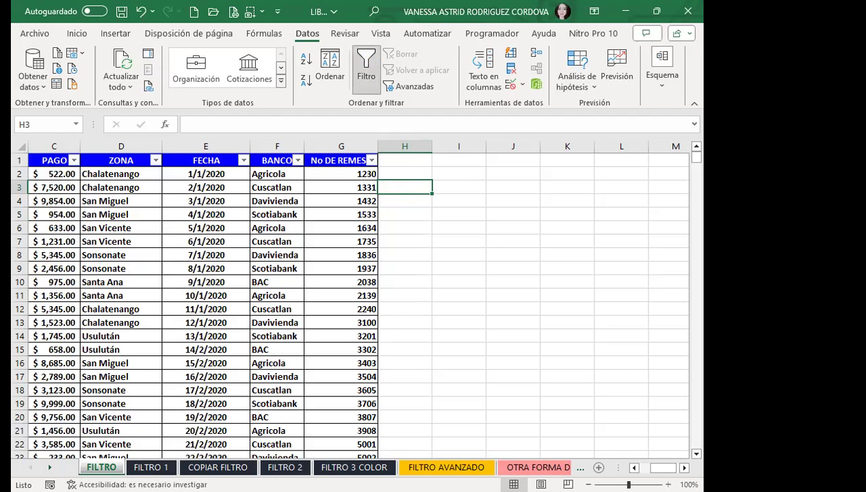
click(641, 467)
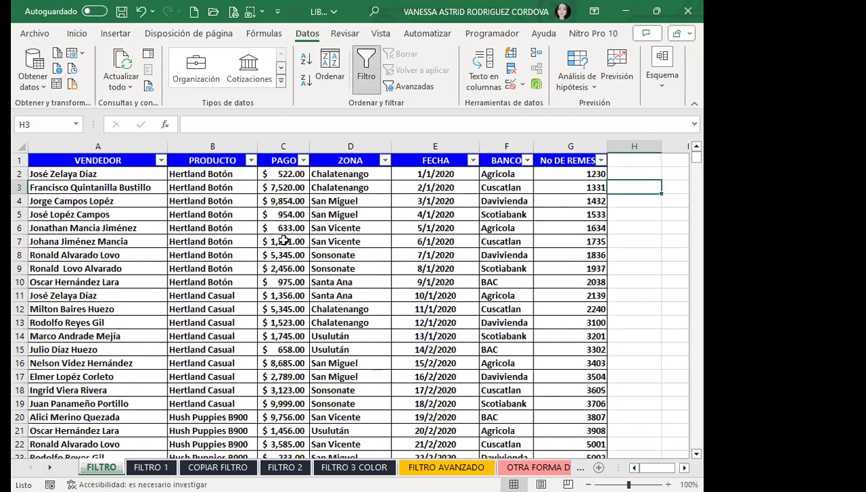
click(282, 239)
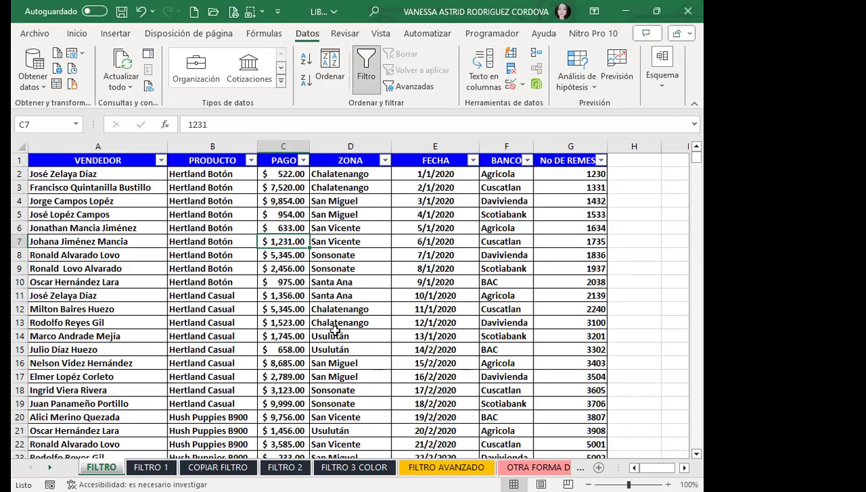
click(318, 336)
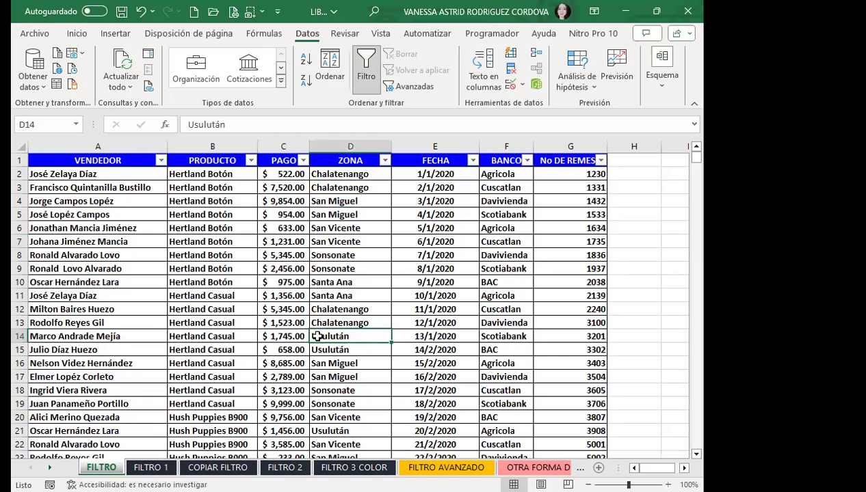
click(366, 75)
click(176, 363)
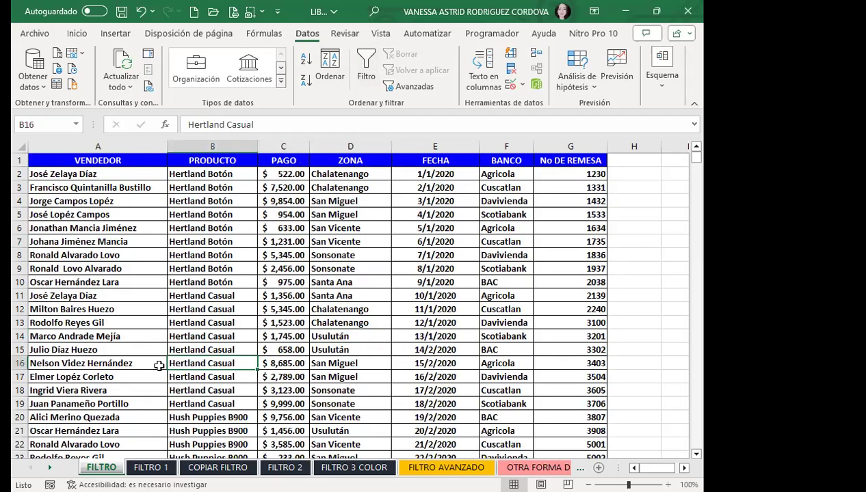
click(91, 389)
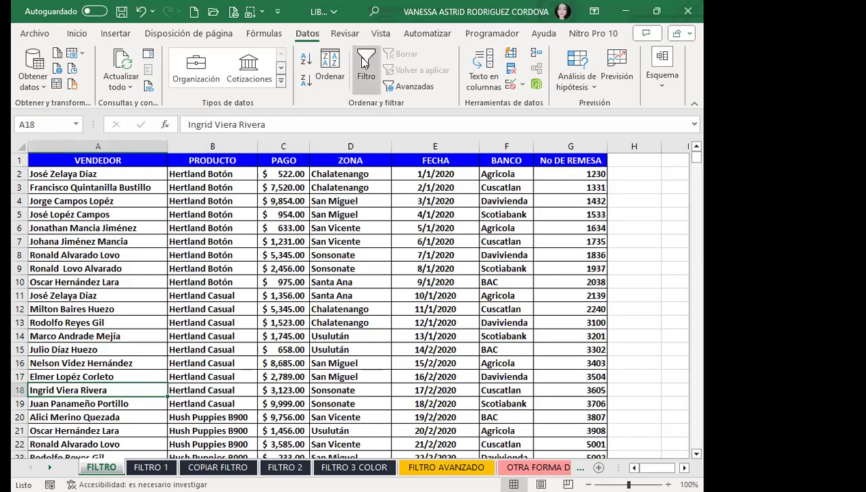
Step: Re-enable Filtro on the header row and preview the PRODUCTO and ZONA lists without changing them
click(365, 63)
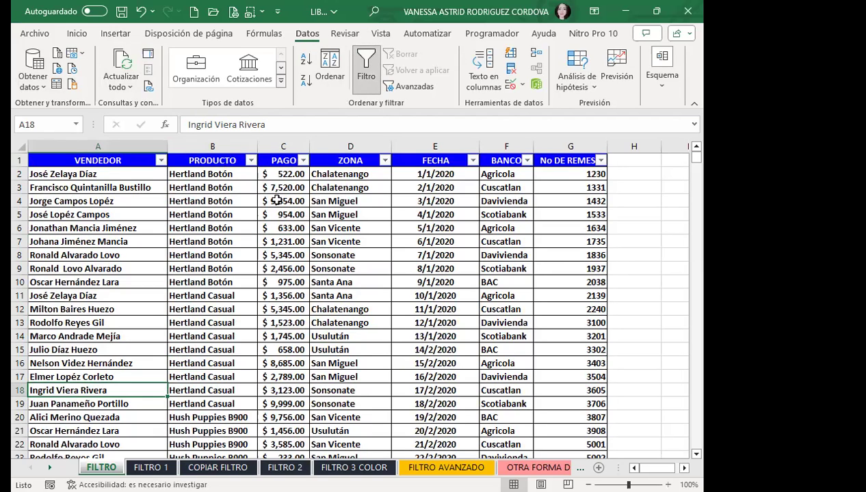
click(248, 160)
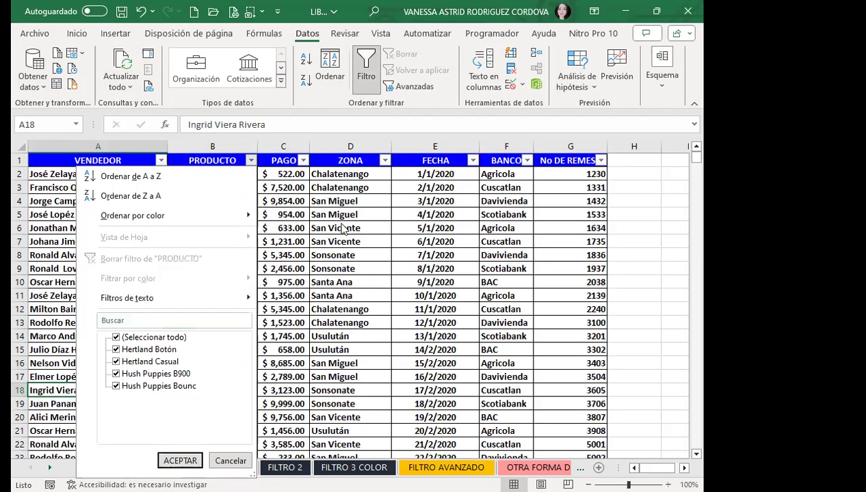
click(387, 163)
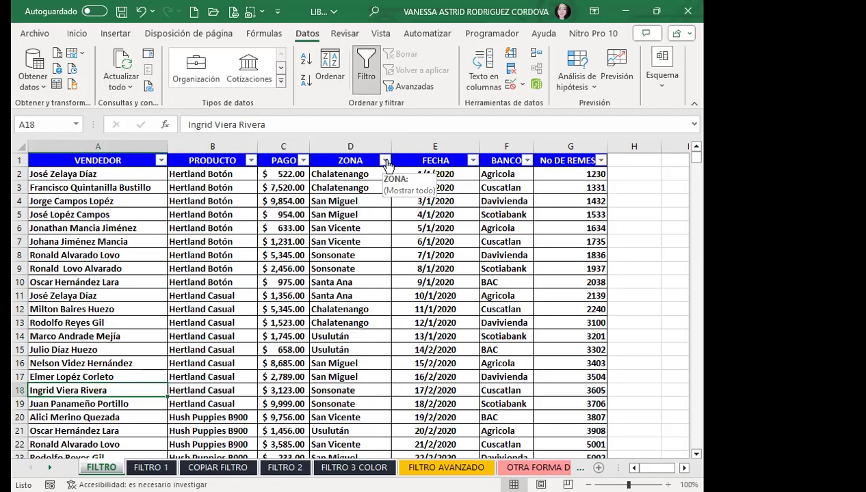
click(385, 160)
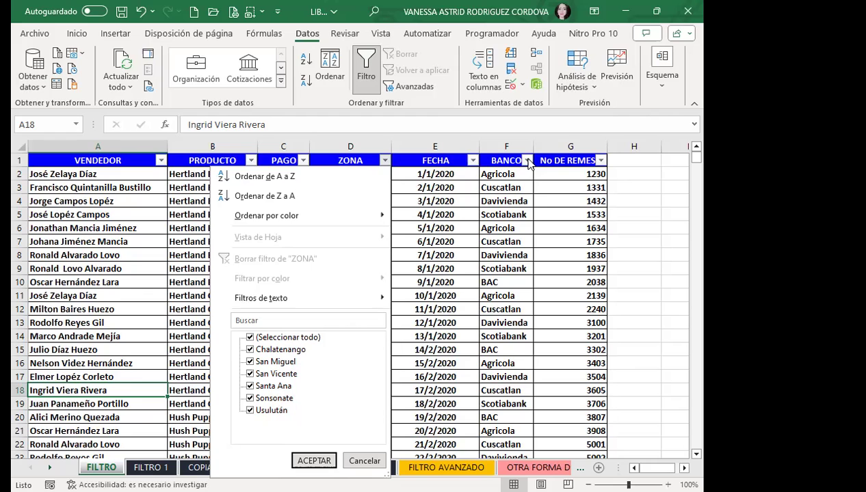
click(476, 207)
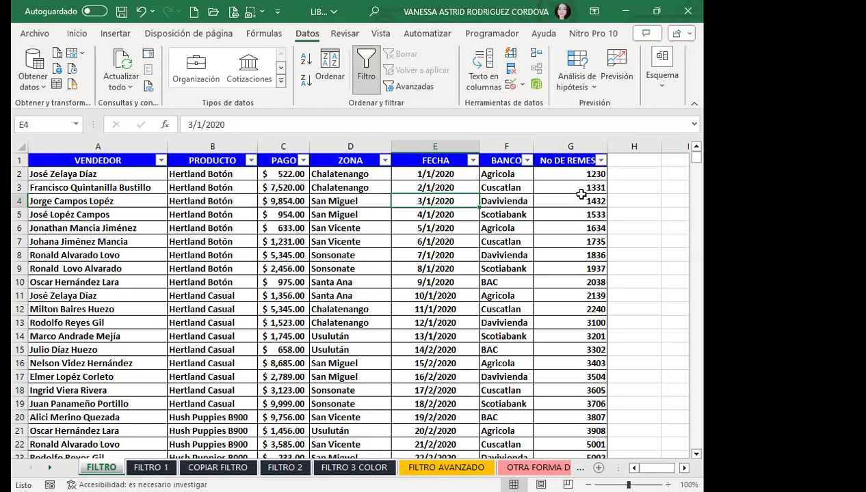
Step: Filter BANCO to Agricola, Cuscatlan and Davivienda only, leaving 20 of 31 records
click(527, 162)
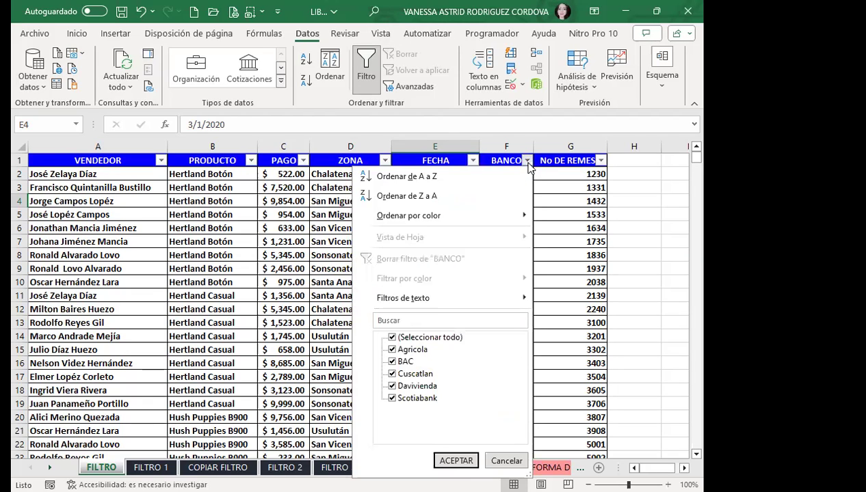
click(391, 338)
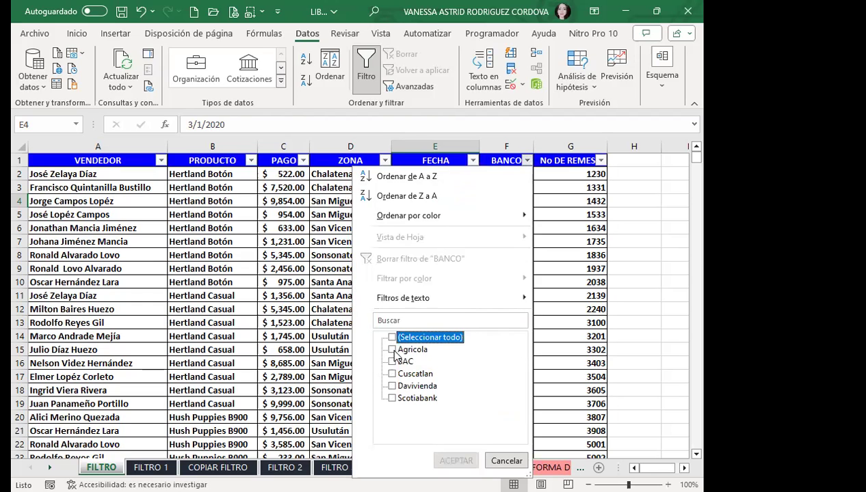
click(392, 350)
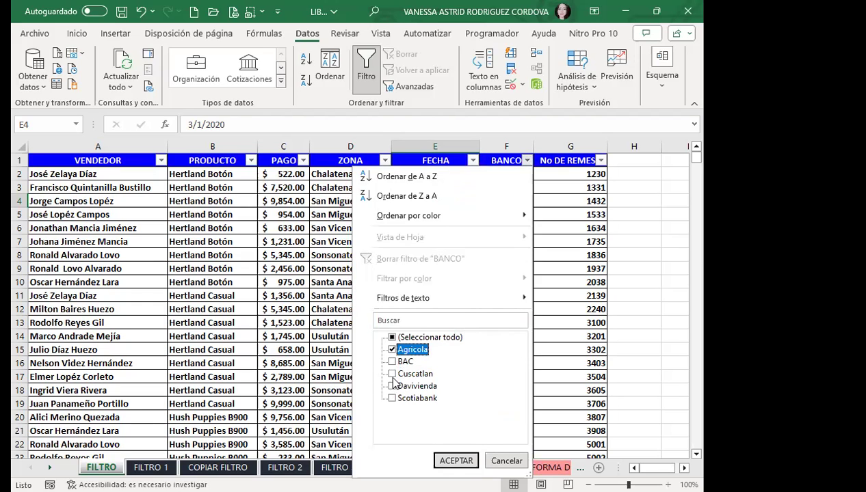
click(393, 375)
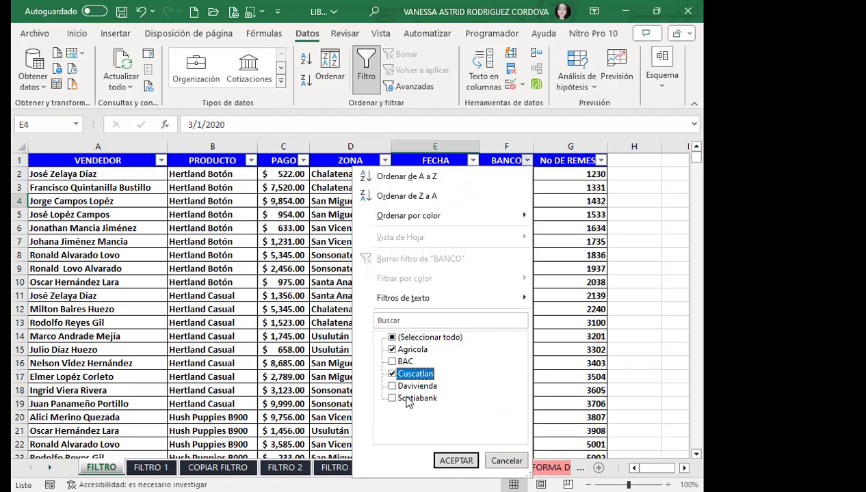
click(391, 387)
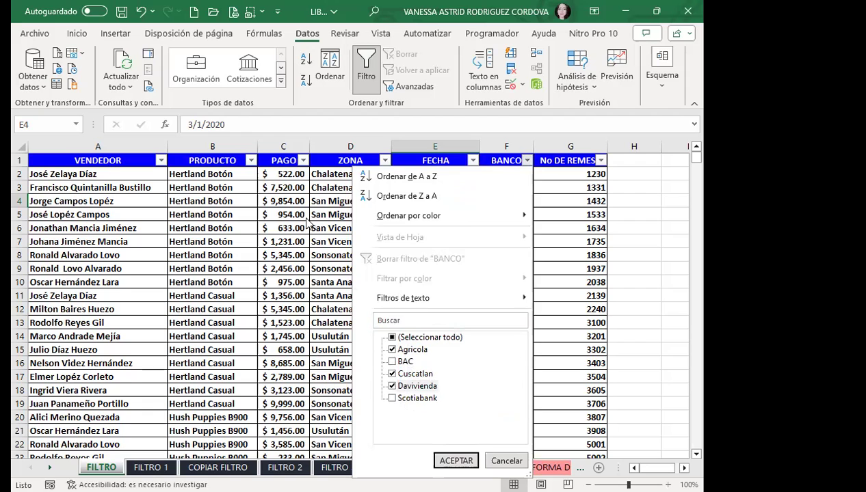
click(455, 463)
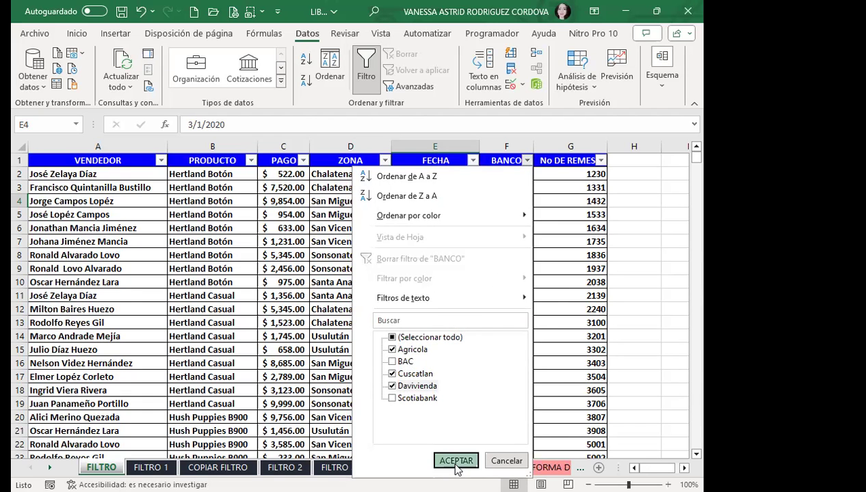
Step: Scroll through the 20 filtered bank records to review the result
scroll(385, 338, down, 5)
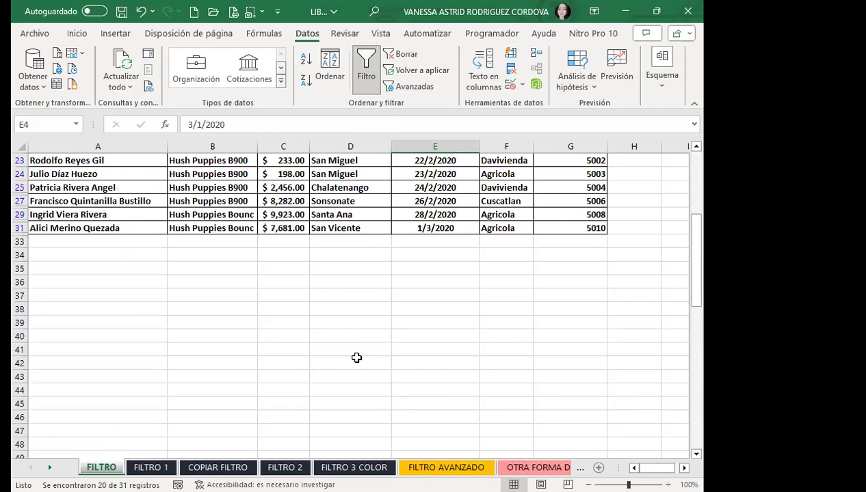
scroll(357, 358, up, 3)
scroll(353, 348, up, 2)
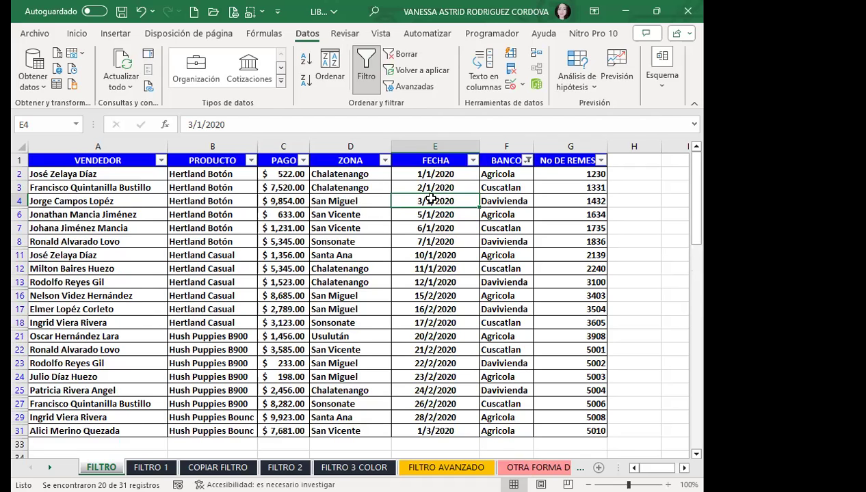
scroll(192, 383, down, 3)
scroll(177, 366, up, 3)
mouse_move(526, 168)
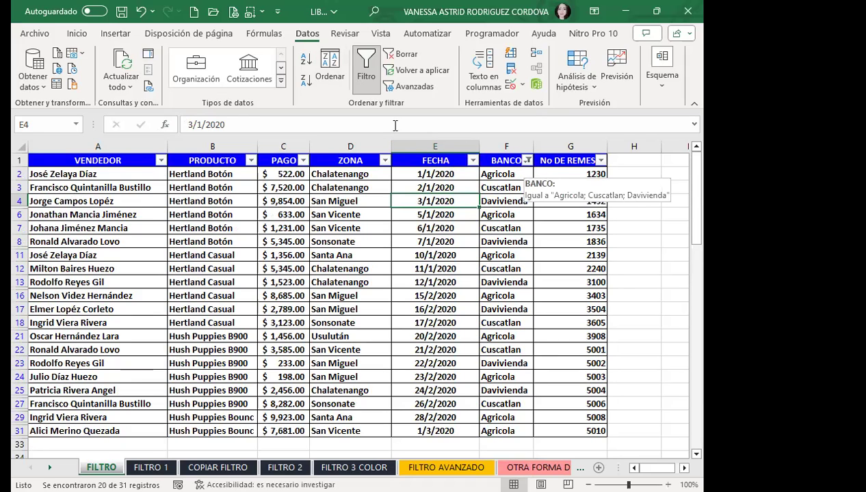
click(369, 64)
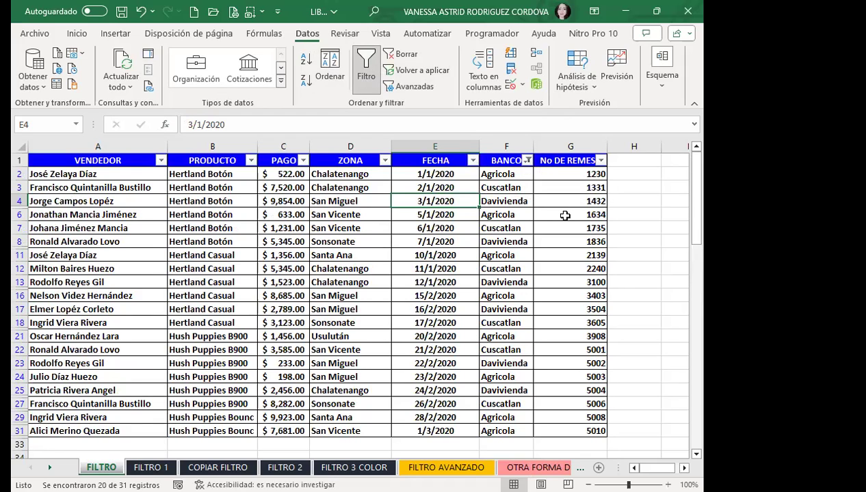
Step: Limit ZONA to Santa Ana and Sonsonate on top of the bank filter, leaving 5 records
click(382, 160)
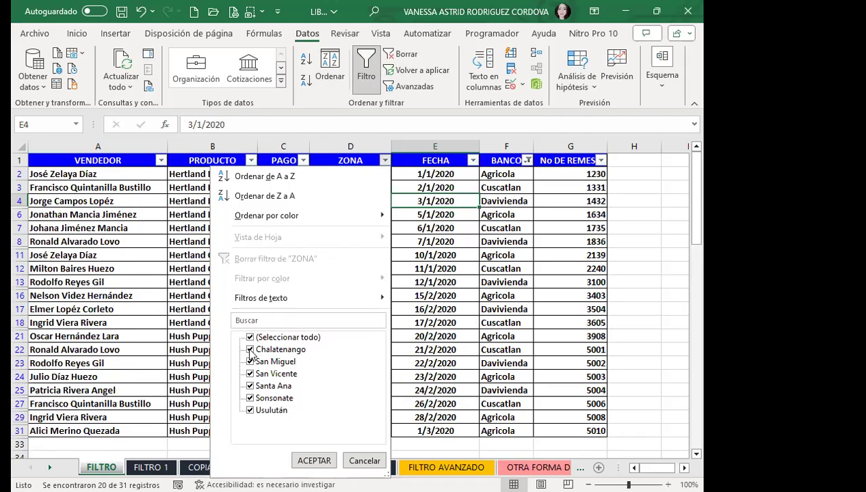
click(250, 338)
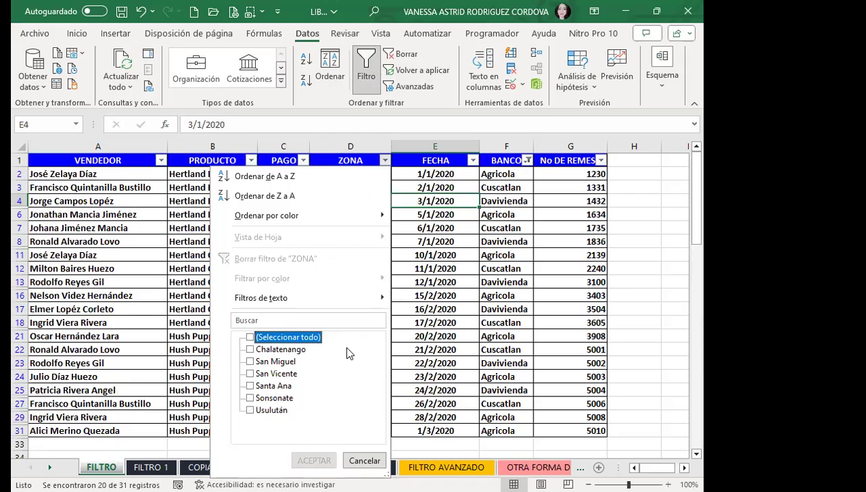
click(250, 385)
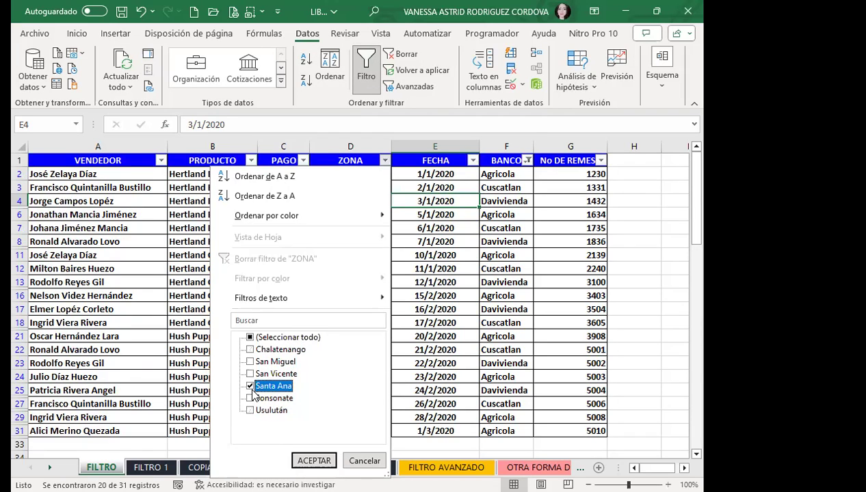
click(251, 399)
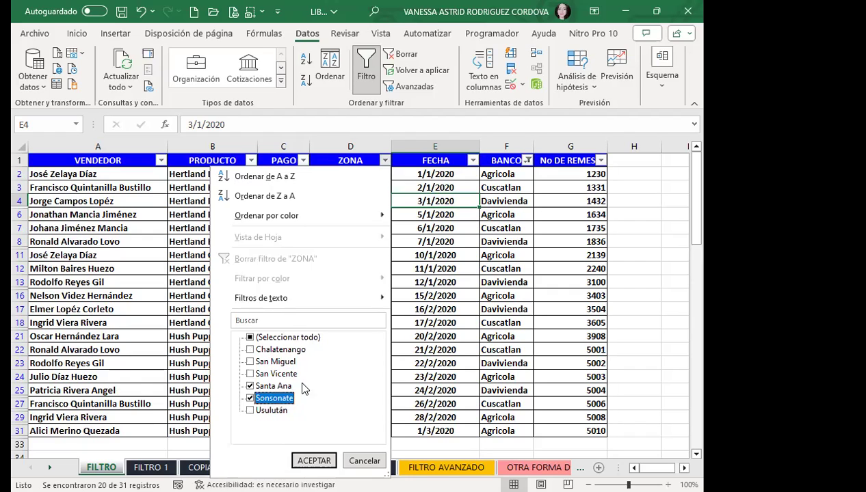
click(314, 460)
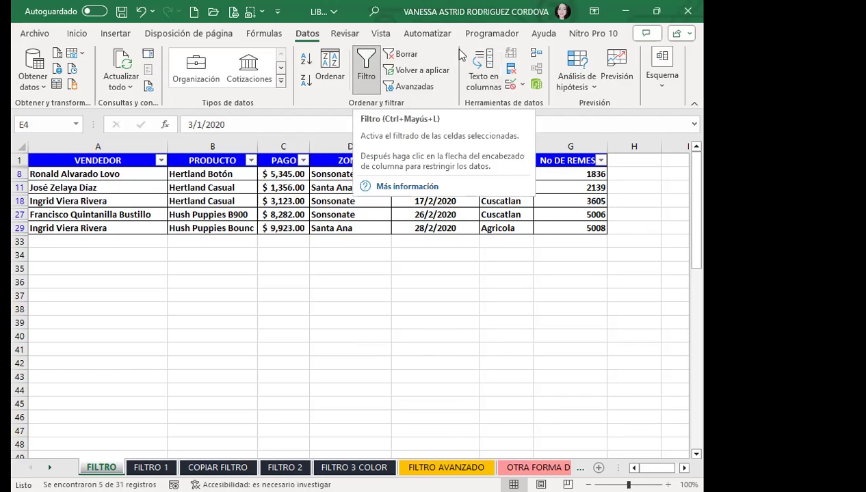
click(76, 34)
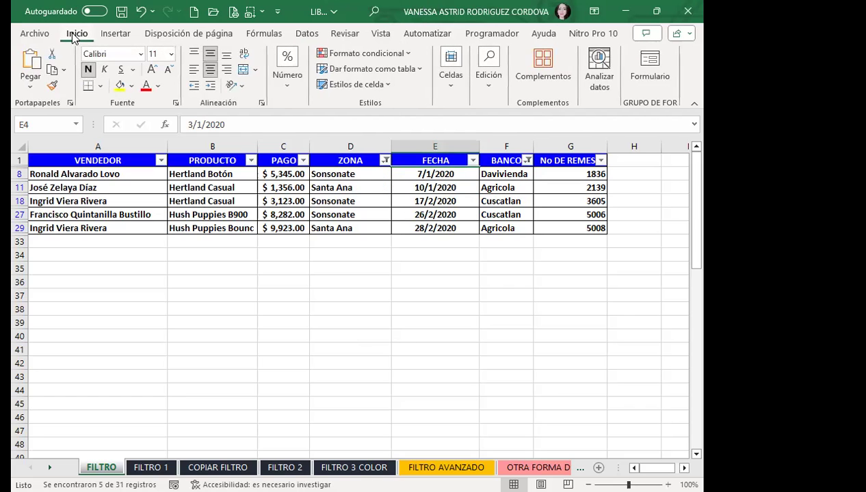
click(487, 87)
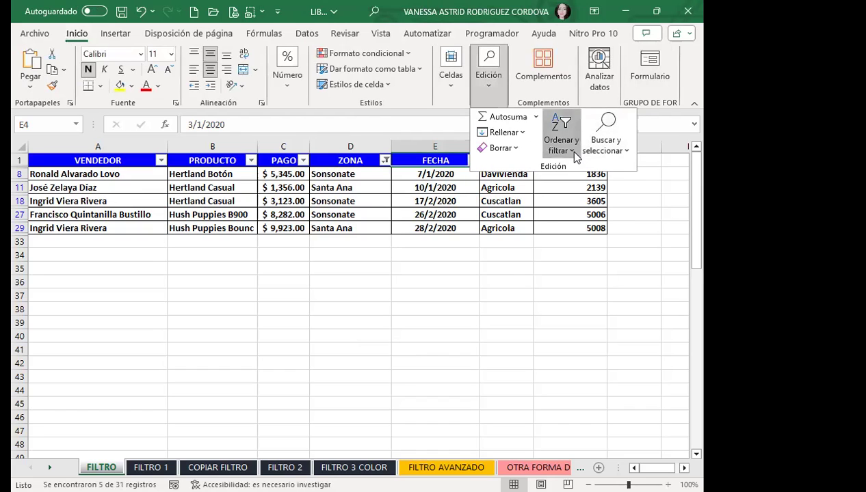
click(573, 152)
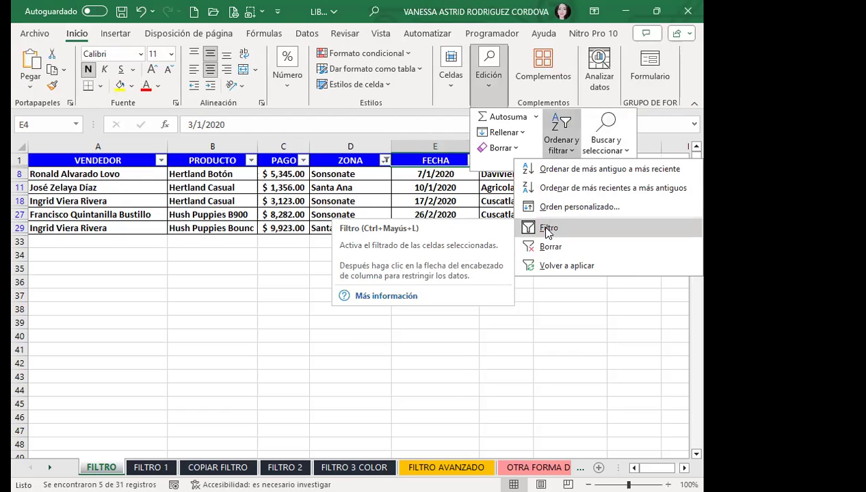
click(369, 197)
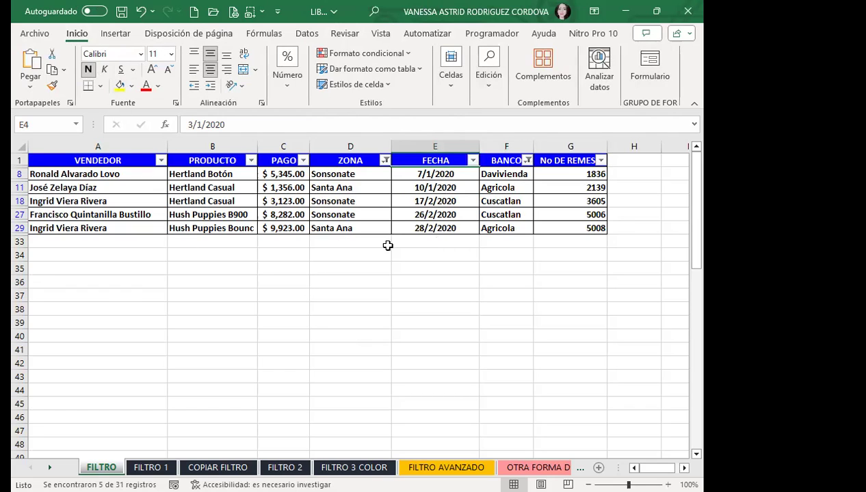
click(306, 33)
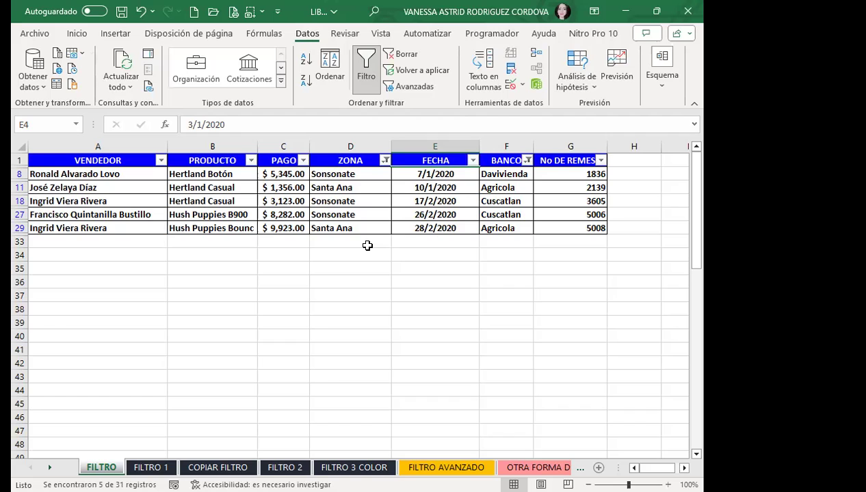
scroll(184, 338, down, 2)
scroll(195, 352, up, 2)
drag(60, 160, 590, 229)
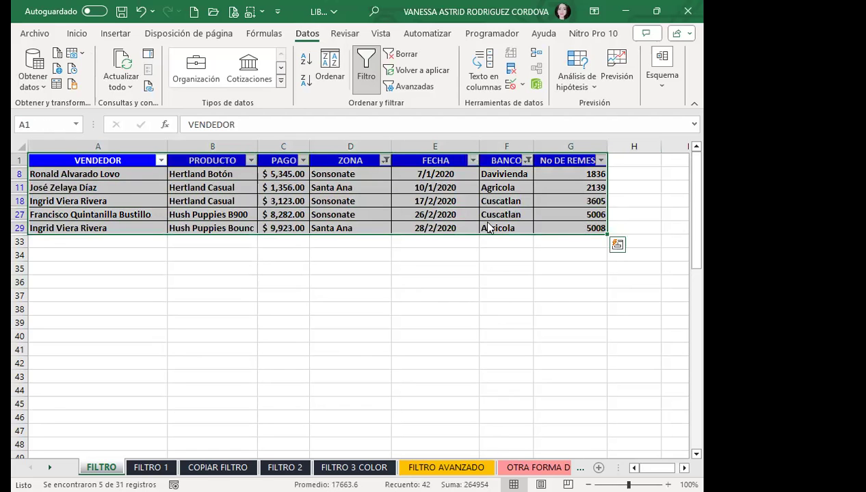
key(ctrl+c)
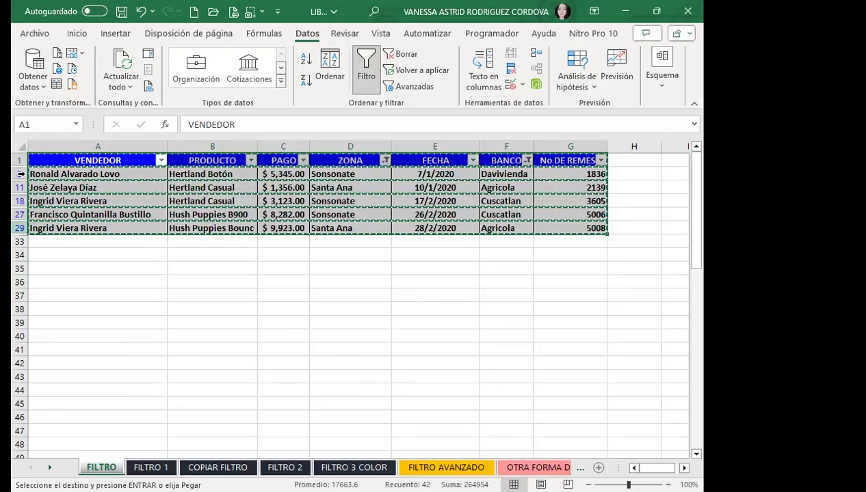
key(Escape)
mouse_move(50, 270)
mouse_down()
mouse_move(508, 357)
mouse_move(555, 378)
mouse_up()
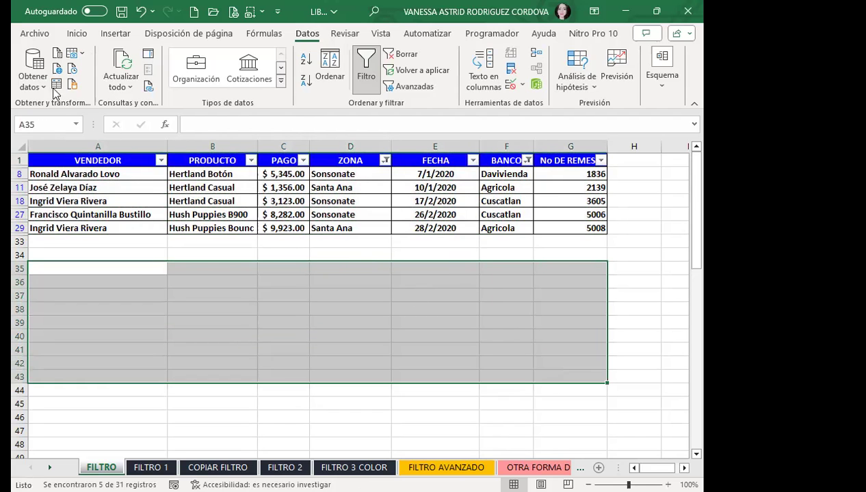
click(76, 34)
click(53, 69)
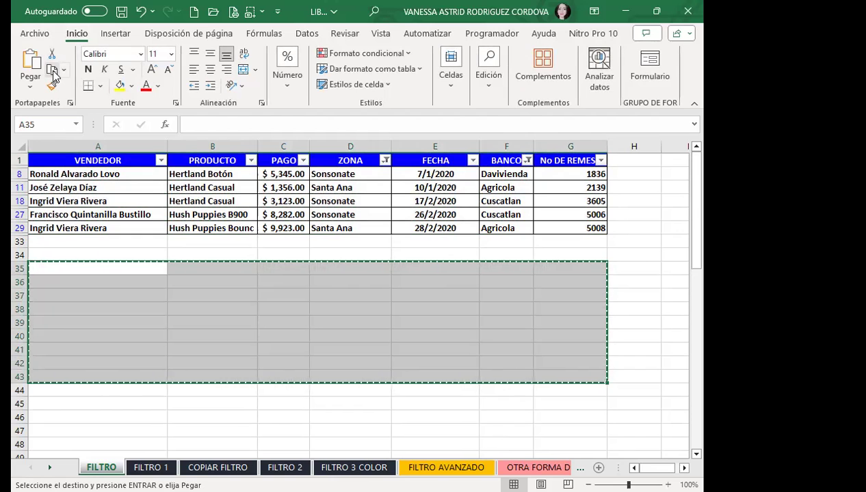
Step: Copy the filtered range A1:G29 and paste the five visible rows with headers at A100
key(Escape)
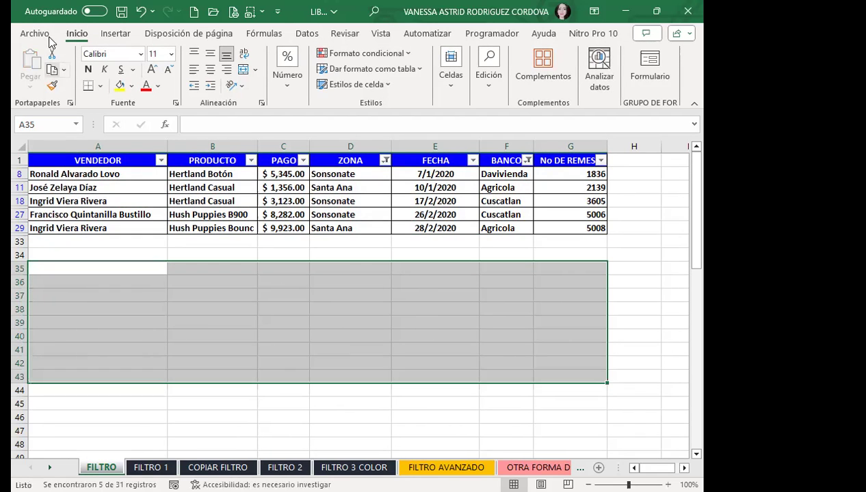
drag(46, 159, 534, 221)
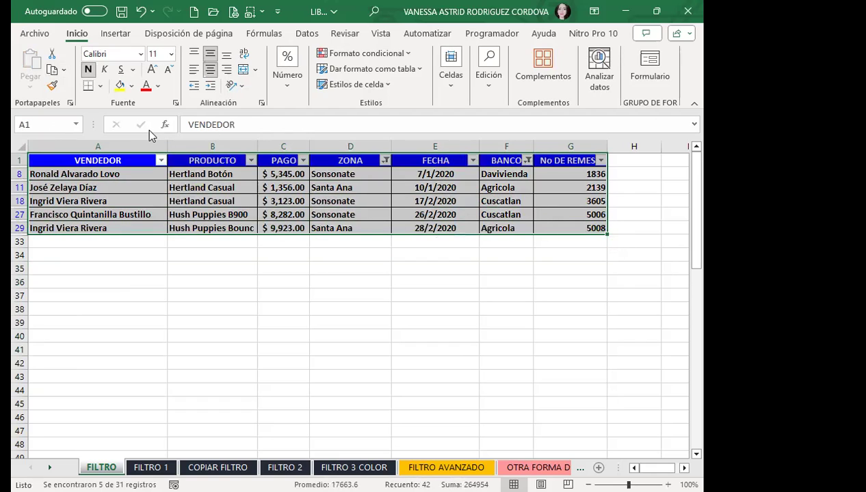
click(49, 71)
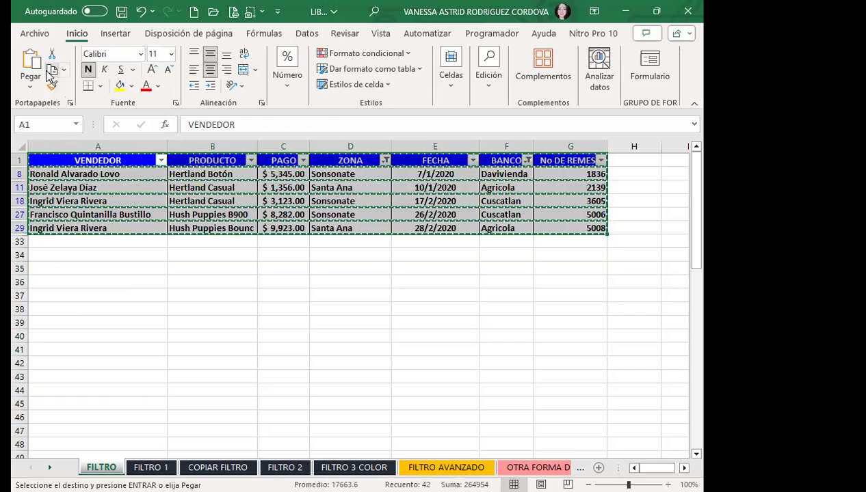
scroll(127, 361, down, 12)
scroll(127, 357, down, 3)
scroll(120, 348, down, 4)
scroll(70, 217, down, 2)
click(70, 217)
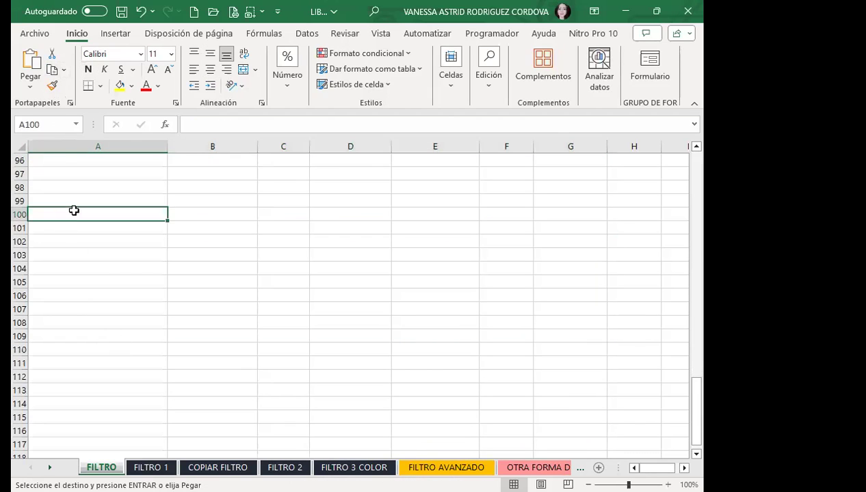
key(ctrl+v)
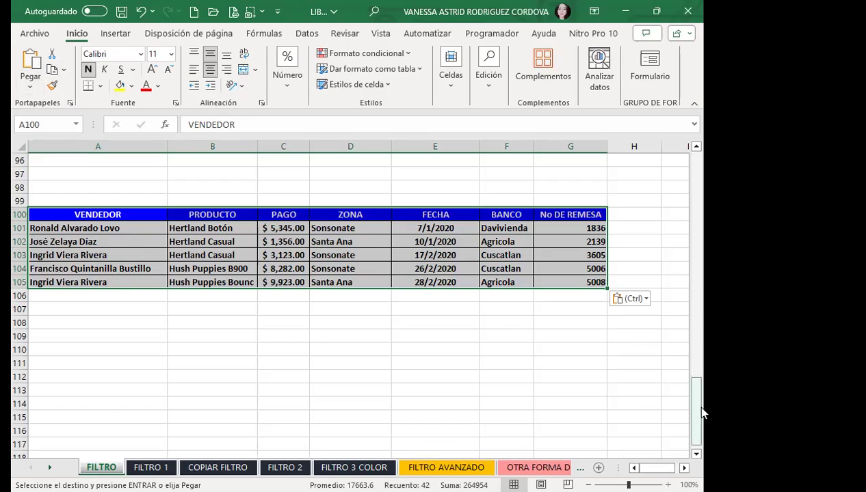
drag(696, 403, 696, 157)
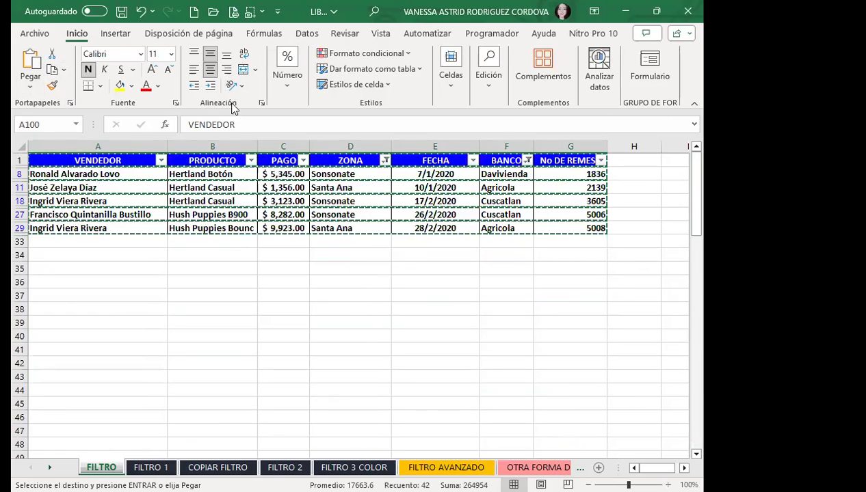
Step: Clear the filters to show all rows, then toggle Datos > Filtro on and off from the ZONA header
click(307, 34)
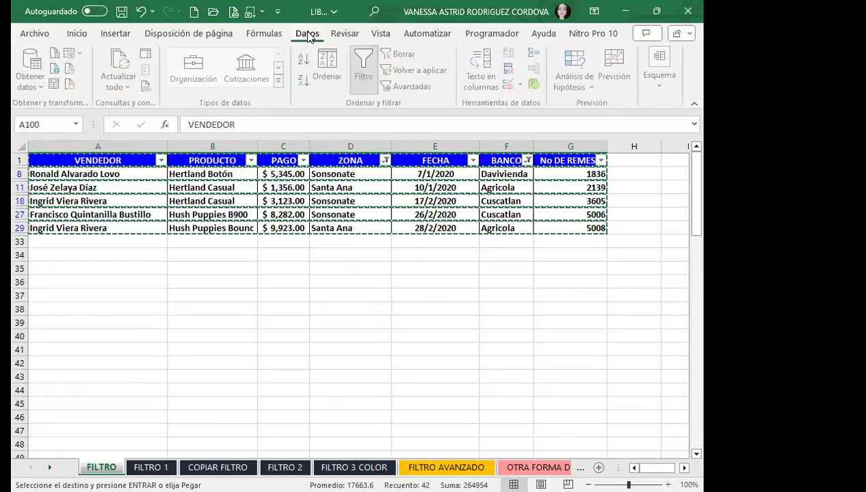
click(368, 60)
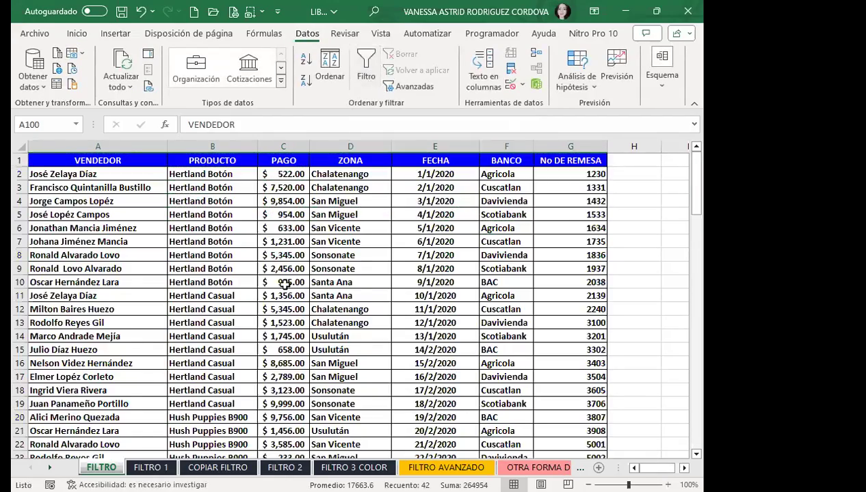
scroll(286, 284, down, 5)
scroll(226, 367, down, 1)
scroll(226, 367, up, 3)
scroll(233, 340, up, 3)
click(346, 162)
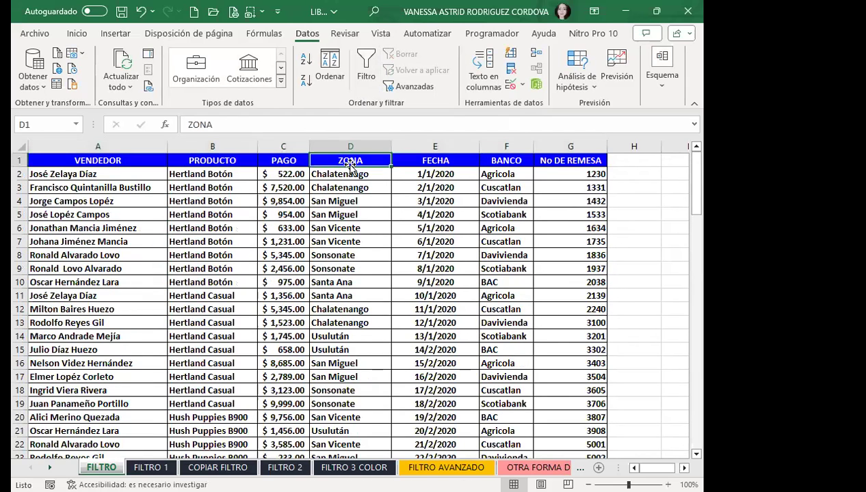
click(366, 65)
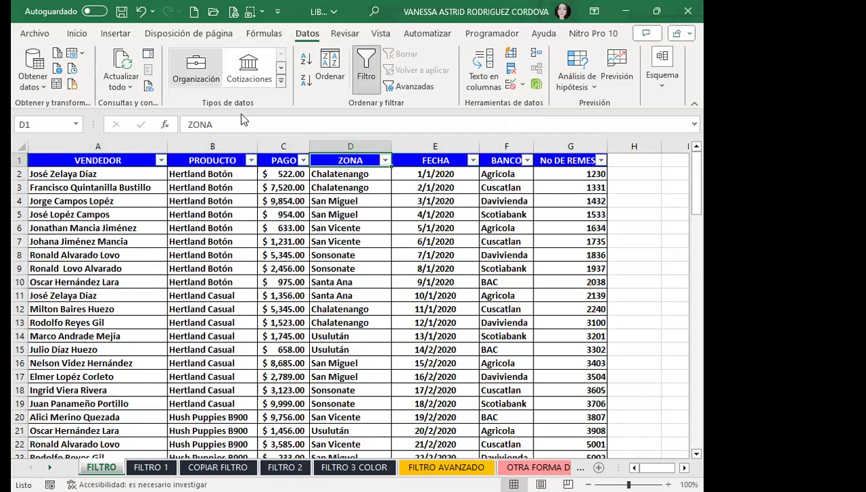
click(364, 80)
Step: Add filter dropdowns to all seven headers through Inicio > Ordenar y filtrar > Filtro
click(76, 33)
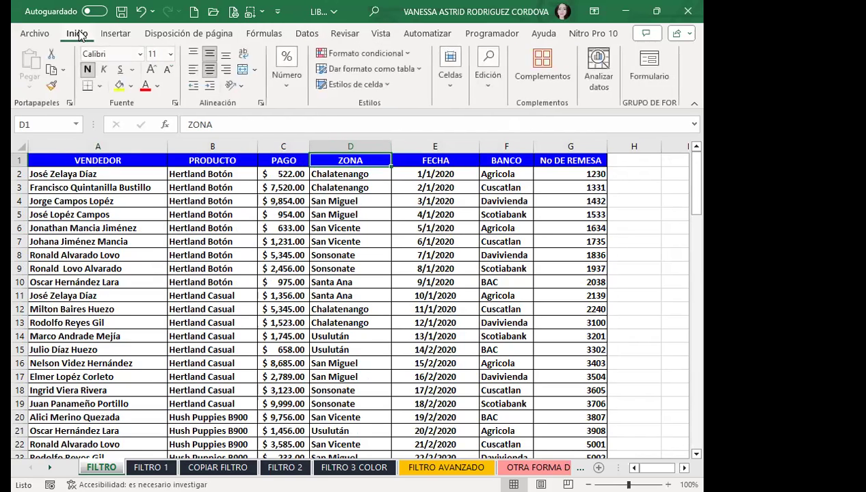
click(484, 87)
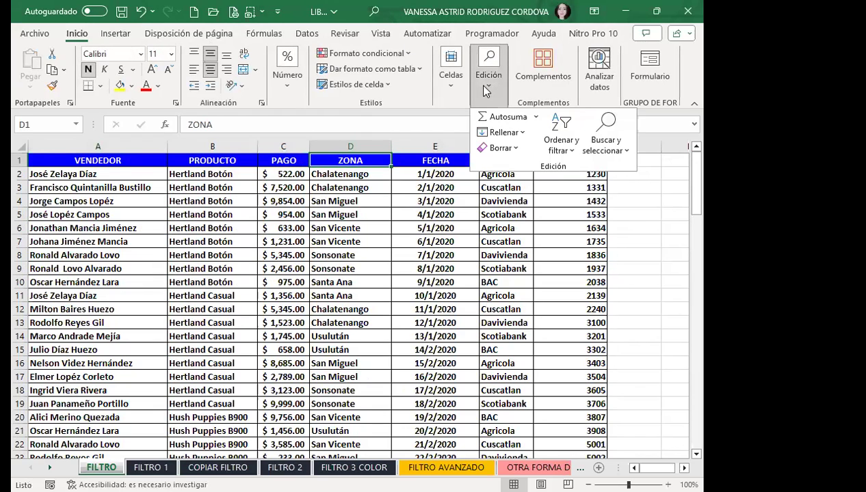
click(560, 140)
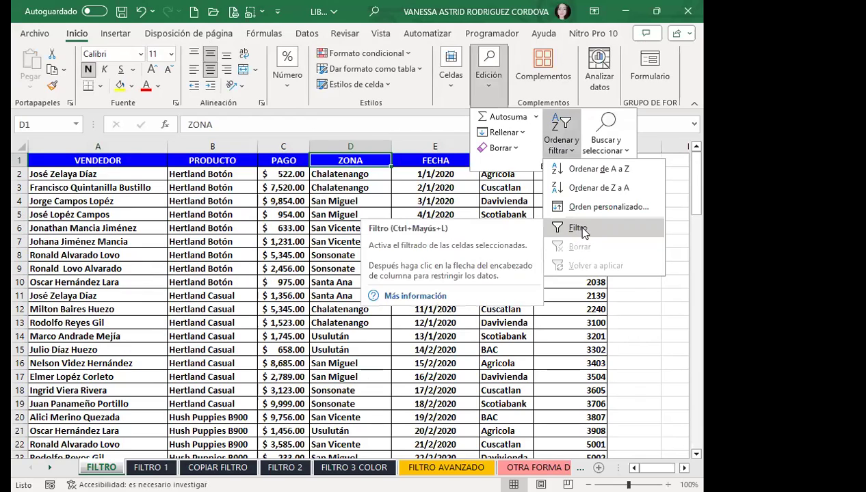
click(579, 229)
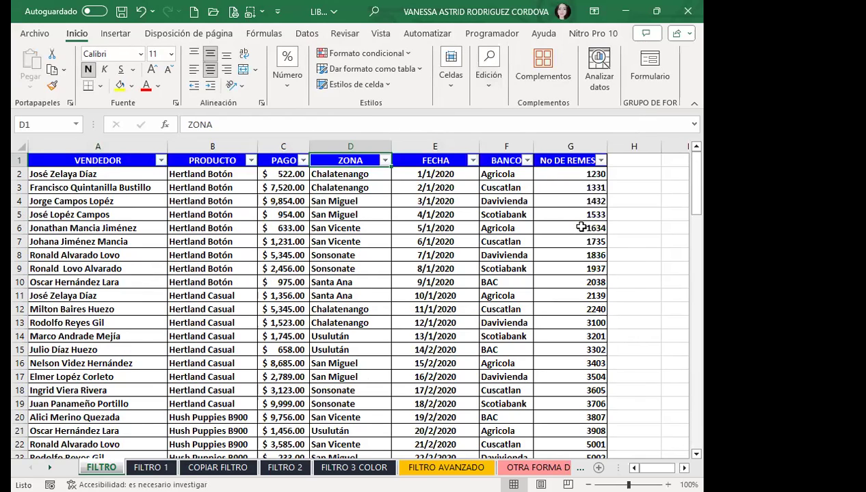
Step: Filter the ZONA column to Chalatenango, San Miguel, San Vicente and Usulután
click(383, 161)
click(250, 338)
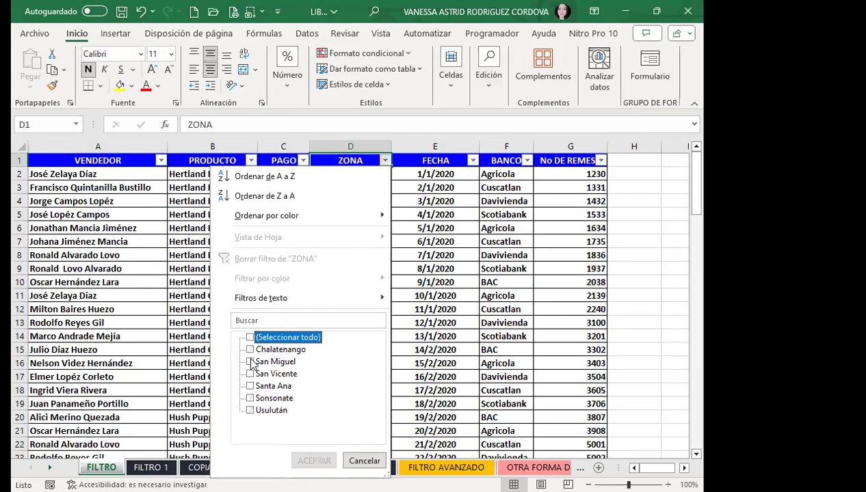
click(251, 362)
click(250, 349)
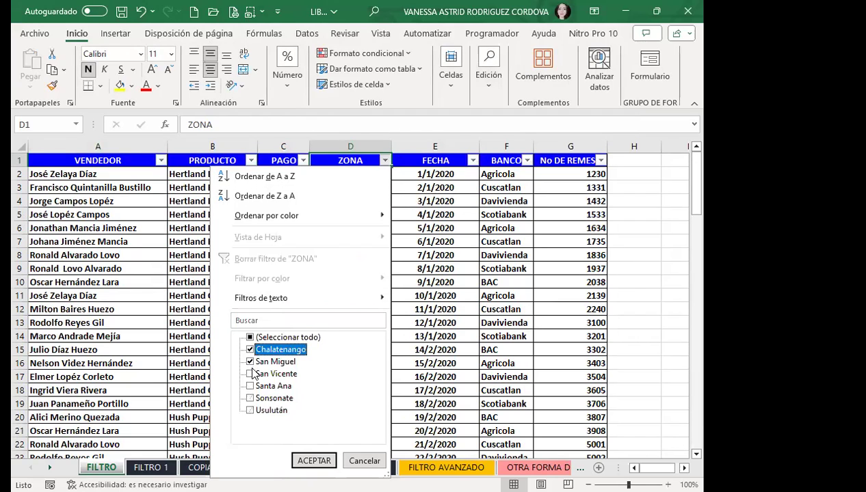
click(250, 374)
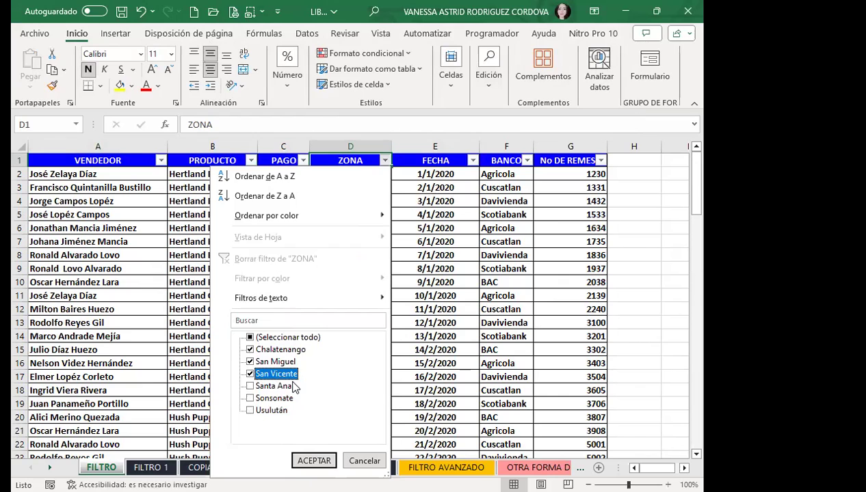
click(249, 411)
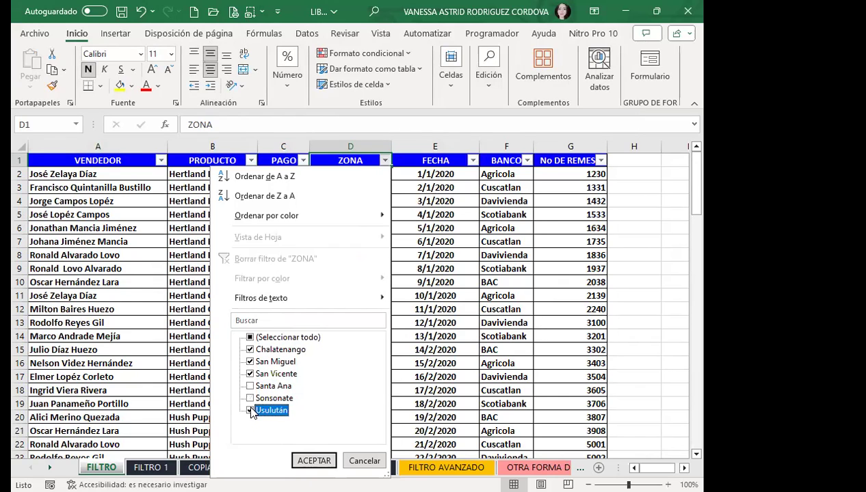
click(307, 462)
scroll(294, 346, down, 3)
scroll(294, 345, up, 3)
Step: Filter the BANCO column to BAC and Scotiabank, then recheck the unchanged ZONA filter
click(527, 160)
click(392, 337)
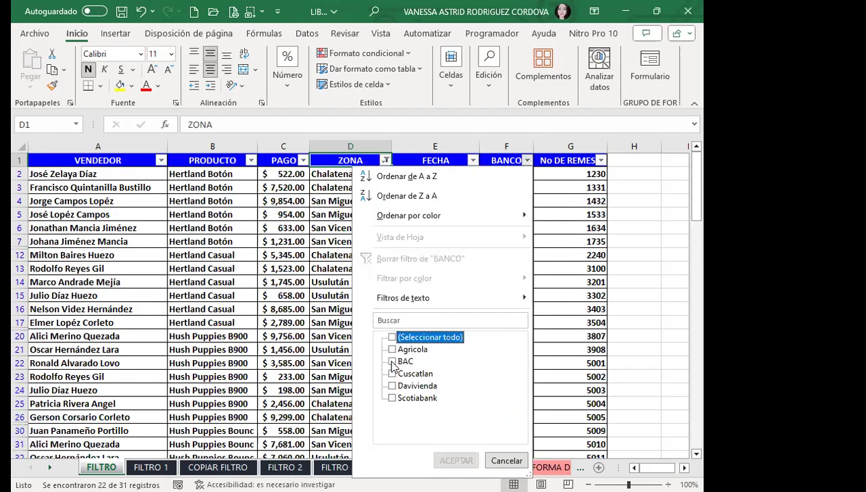
click(392, 362)
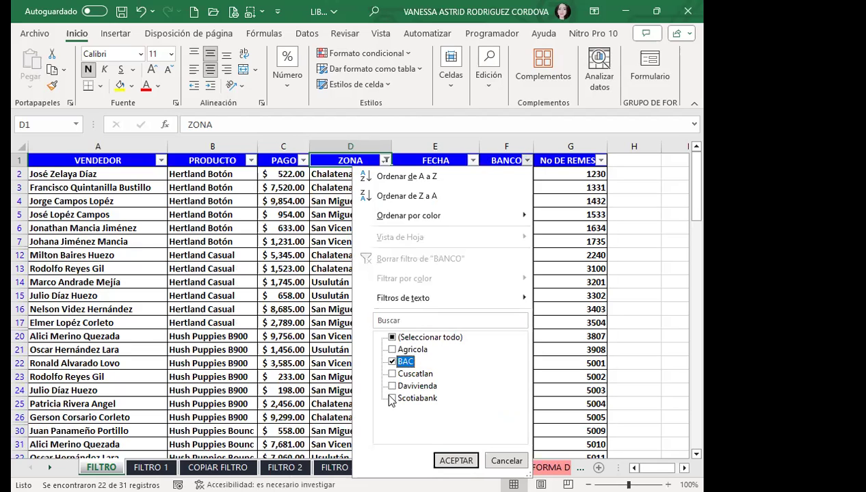
click(392, 398)
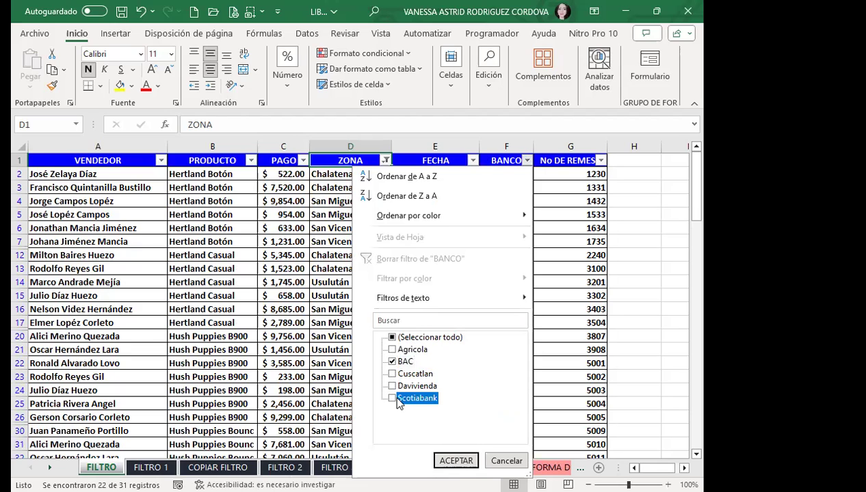
click(455, 463)
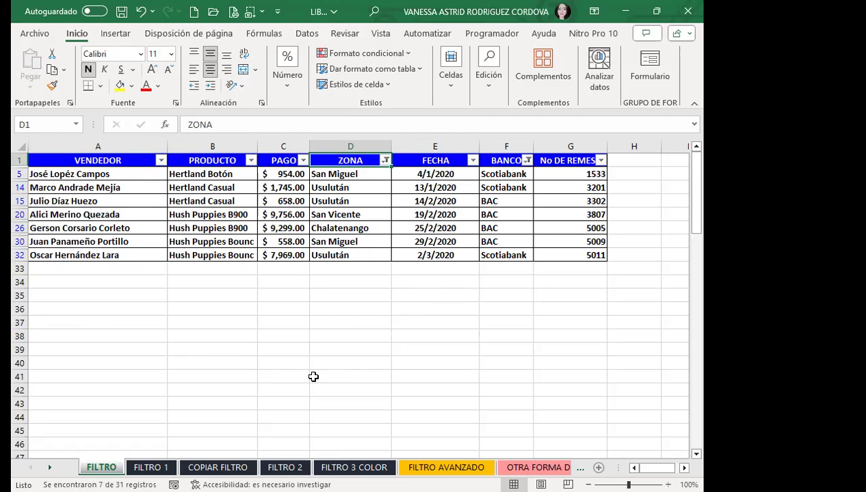
click(385, 159)
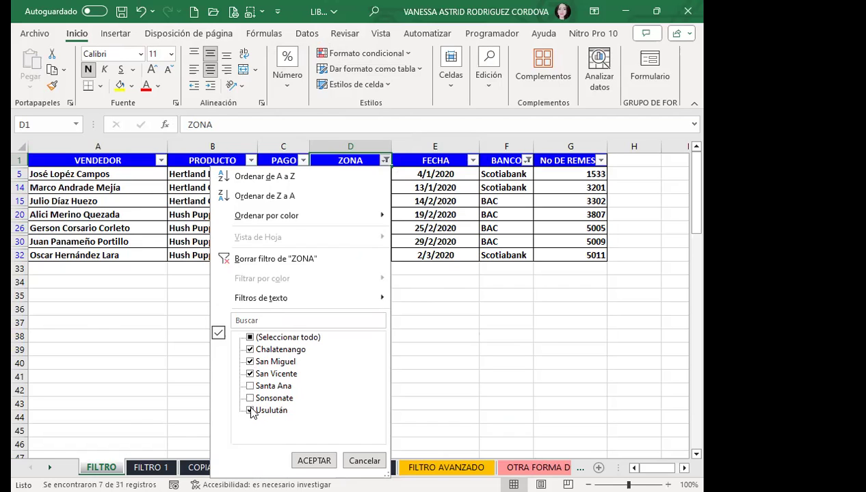
click(305, 463)
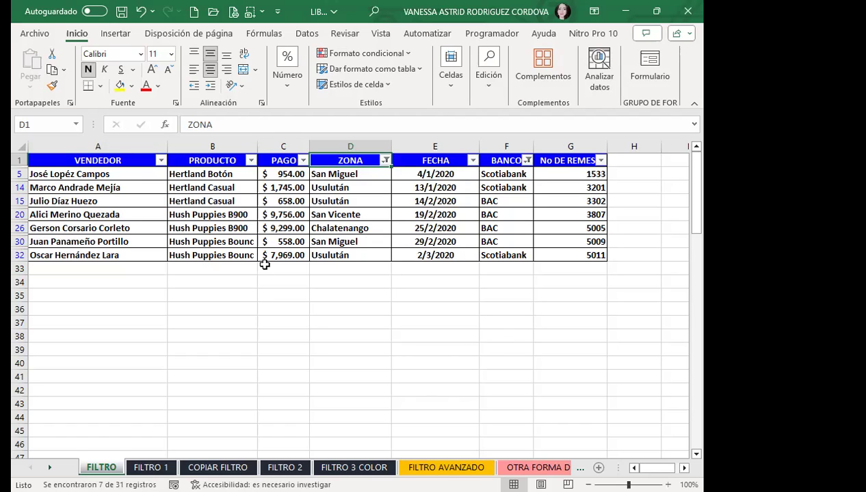
click(145, 211)
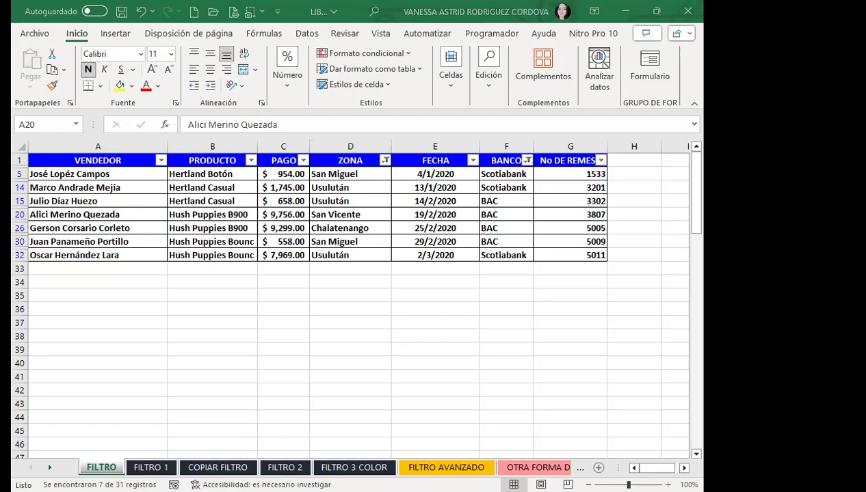
Step: Go to the FILTRO 1 sheet and select the PRODUCTO header cell B1
click(151, 467)
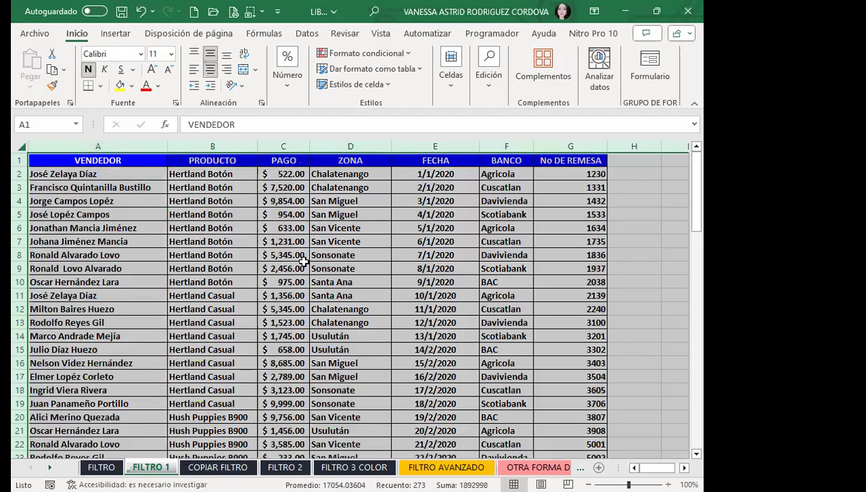
click(313, 253)
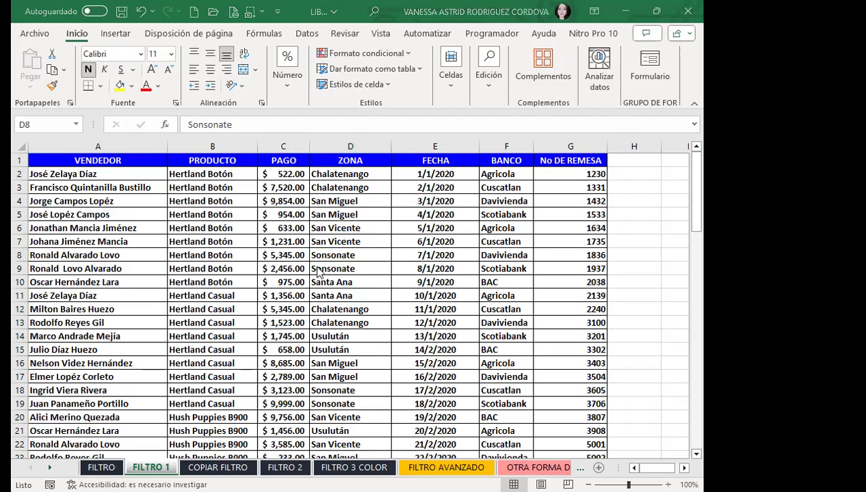
click(185, 255)
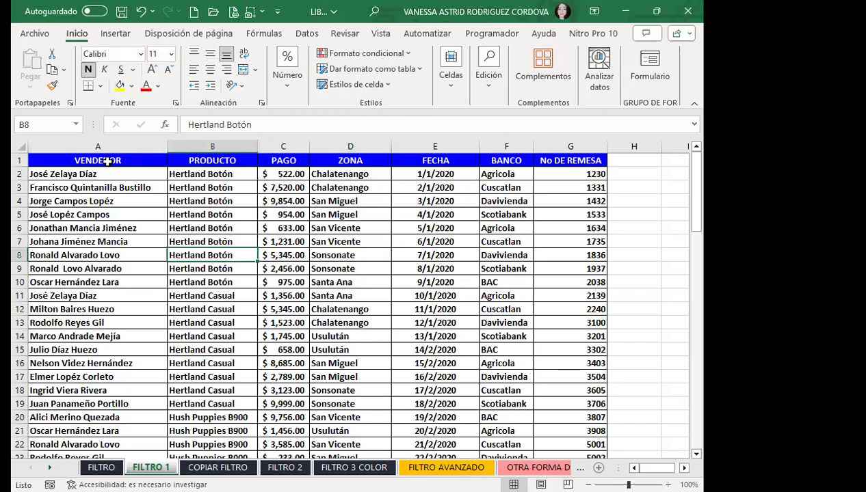
click(212, 161)
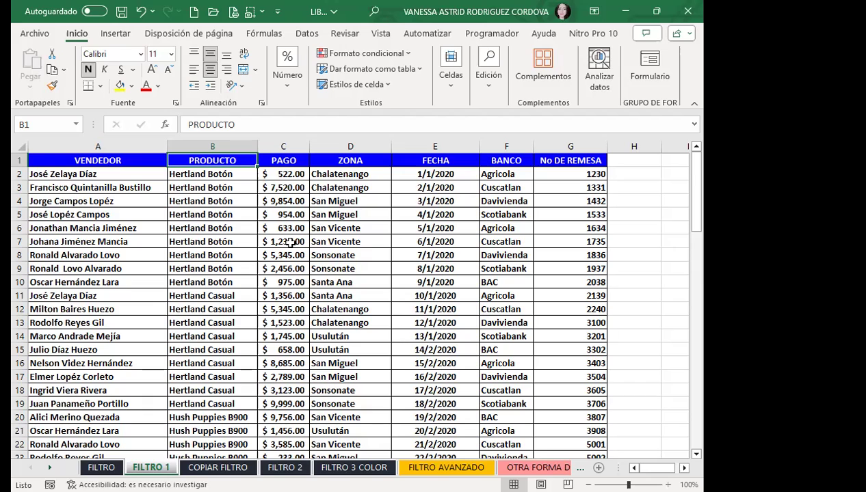
key(ctrl+shift+l)
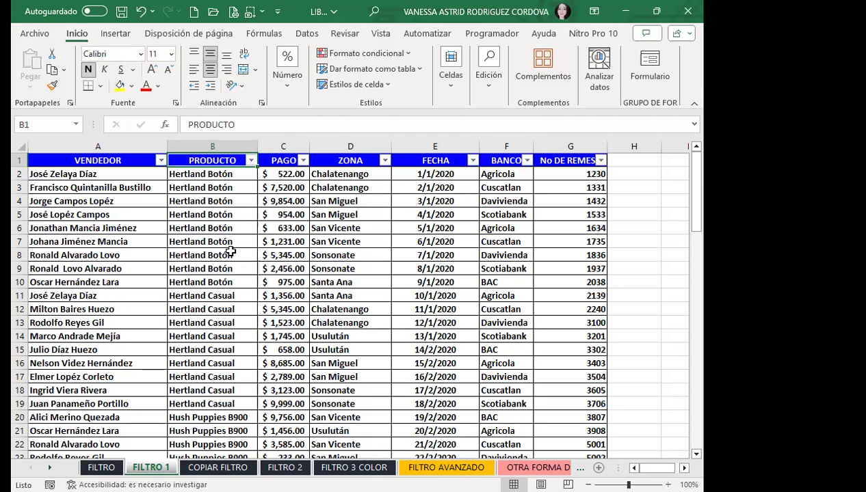
key(ctrl+shift+l)
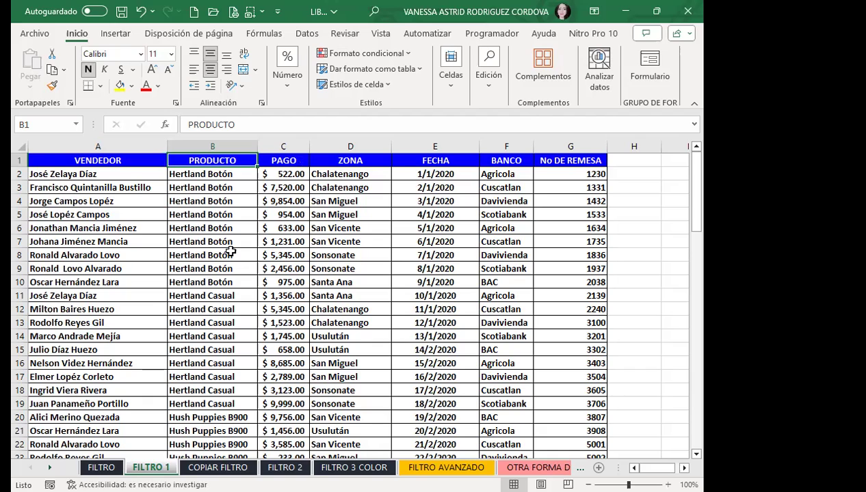
key(ctrl+shift+l)
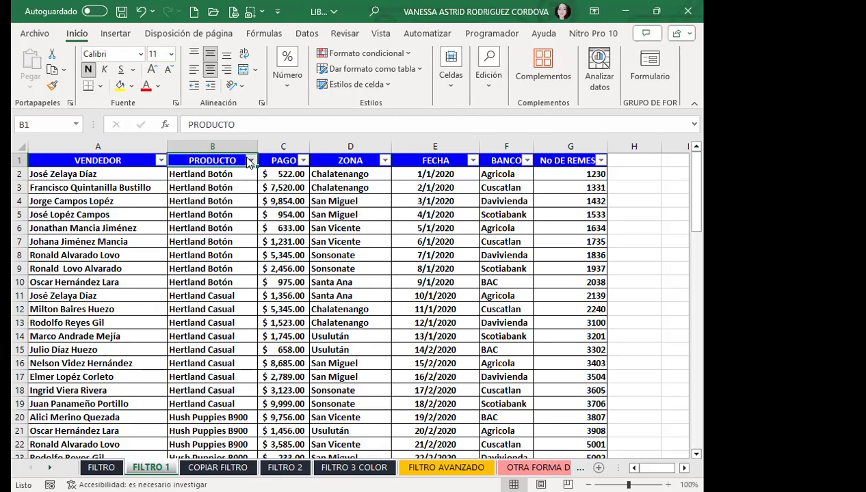
Step: Filter PRODUCTO to exclude Hertland Botón and Hush Puppies B900
click(248, 161)
click(116, 349)
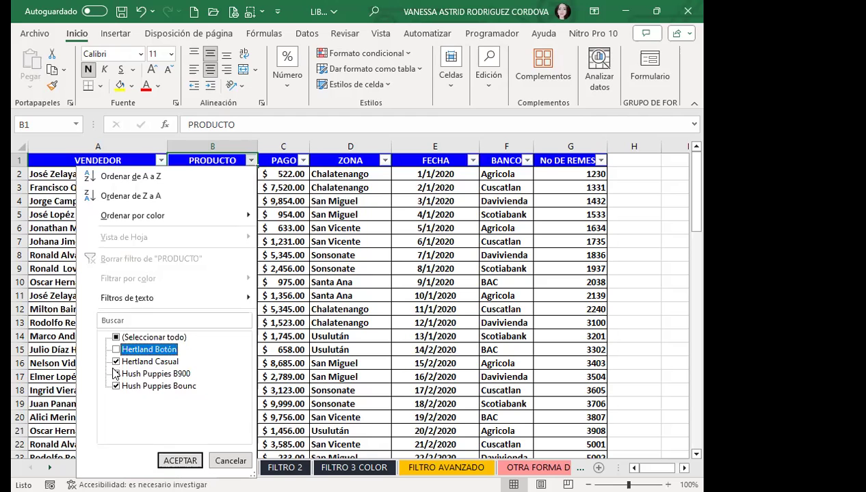
click(116, 375)
click(168, 457)
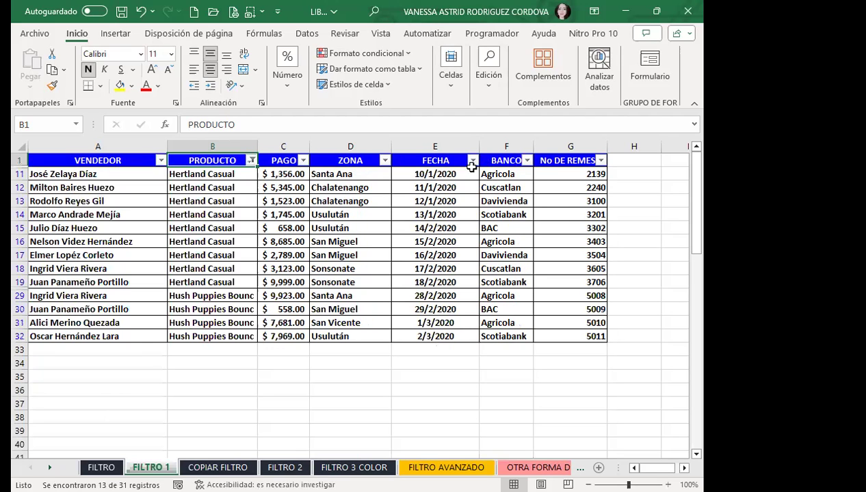
Step: Filter BANCO to exclude BAC, leaving 11 of 31 records
click(527, 160)
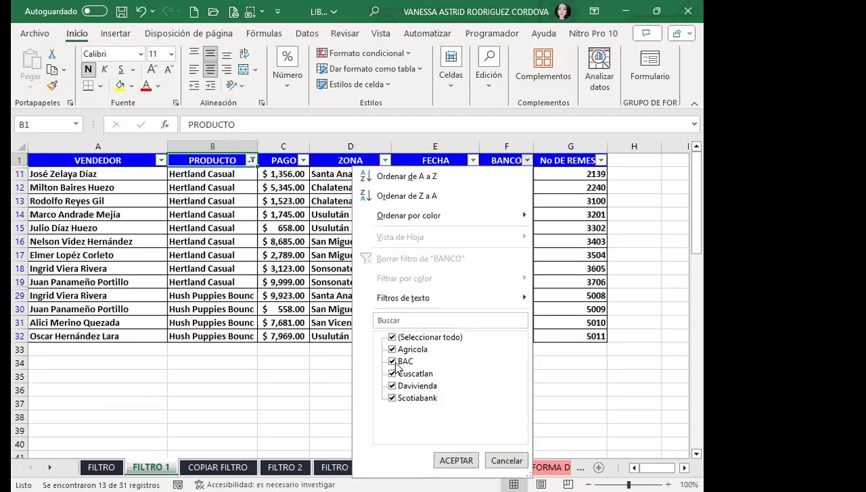
click(391, 362)
click(456, 462)
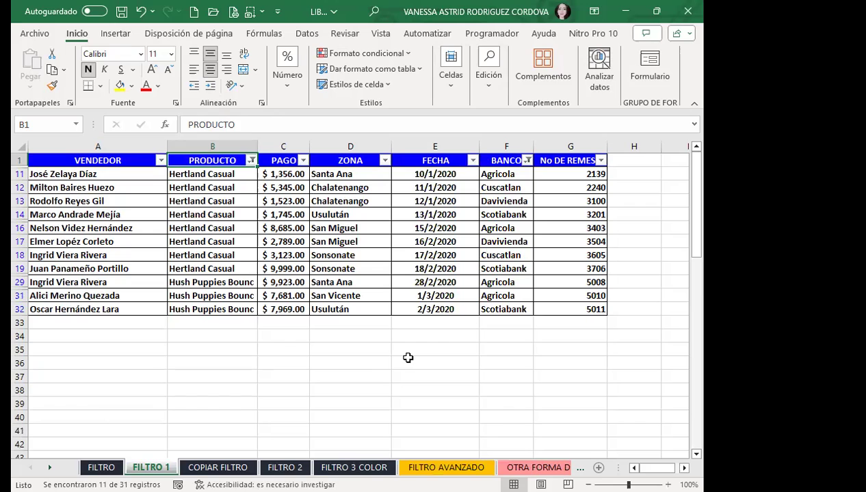
click(408, 362)
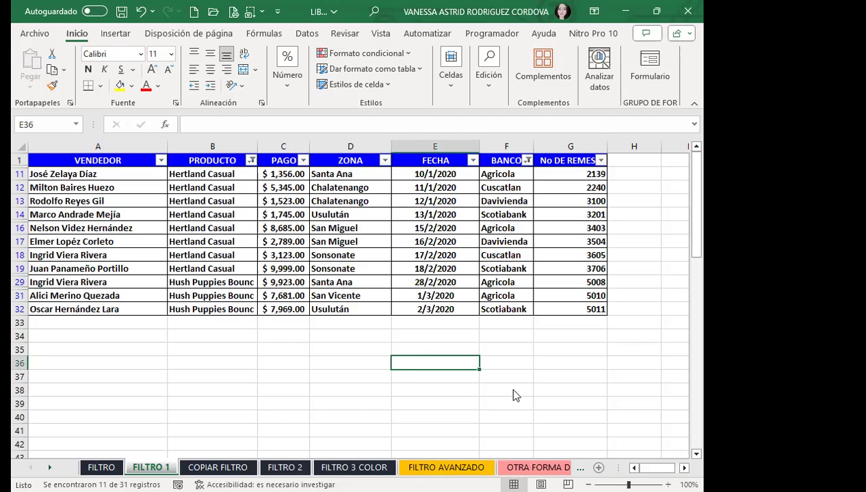
Step: Paste the filtered table as a picture onto the COPIAR FILTRO sheet
click(182, 468)
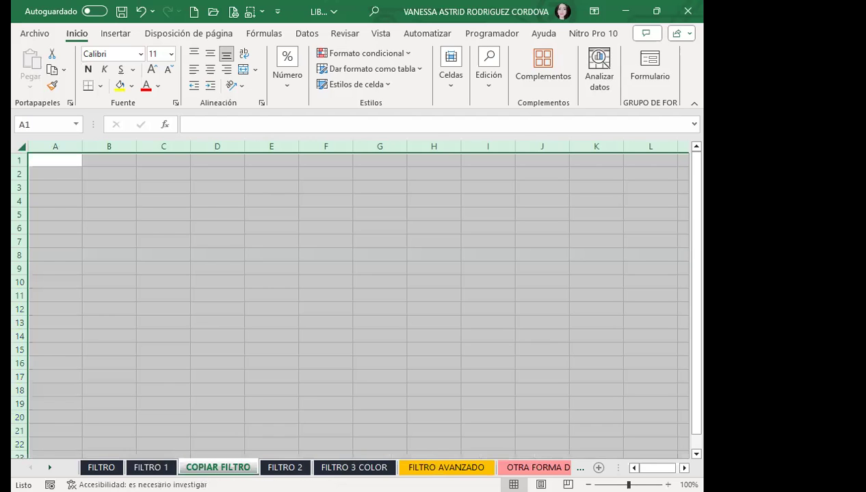
click(171, 468)
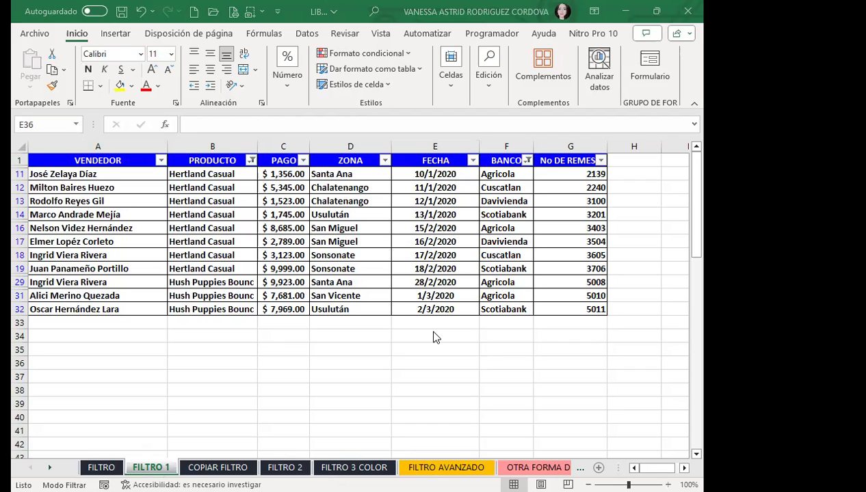
key(ctrl+Page_Down)
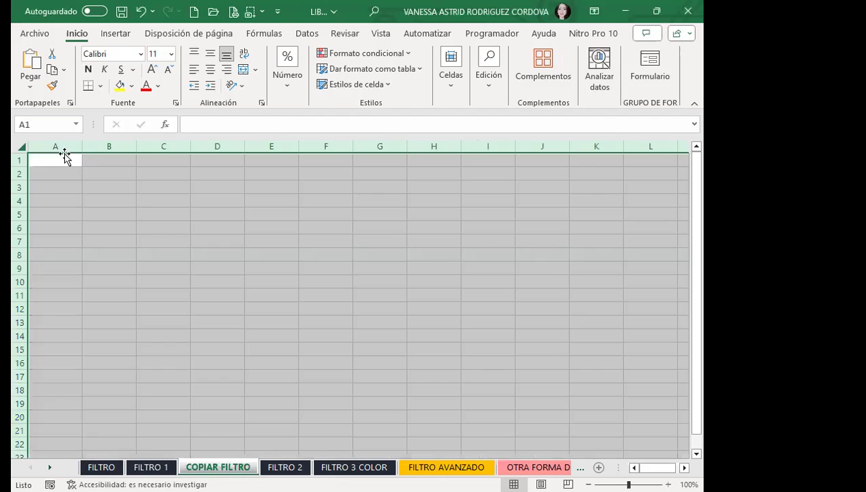
key(ctrl+v)
mouse_move(327, 291)
mouse_down()
mouse_move(327, 307)
mouse_move(320, 268)
mouse_up()
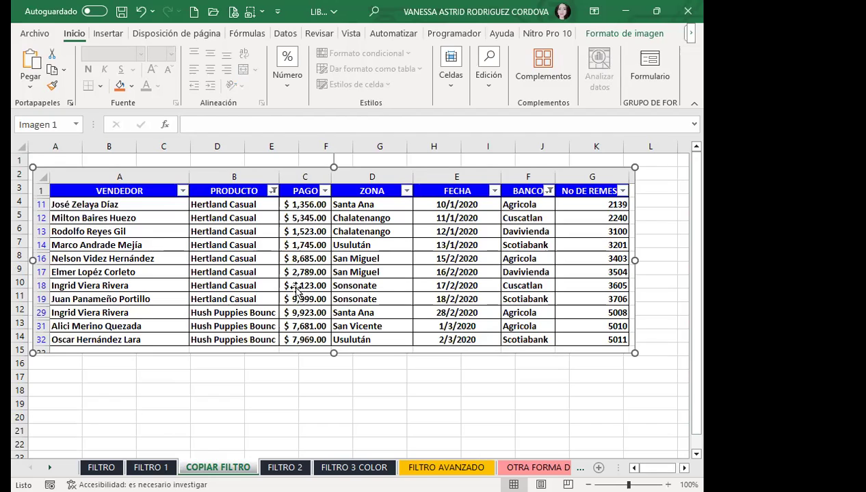
Step: Fine-tune the table picture's position, then return to FILTRO 1
right_click(227, 468)
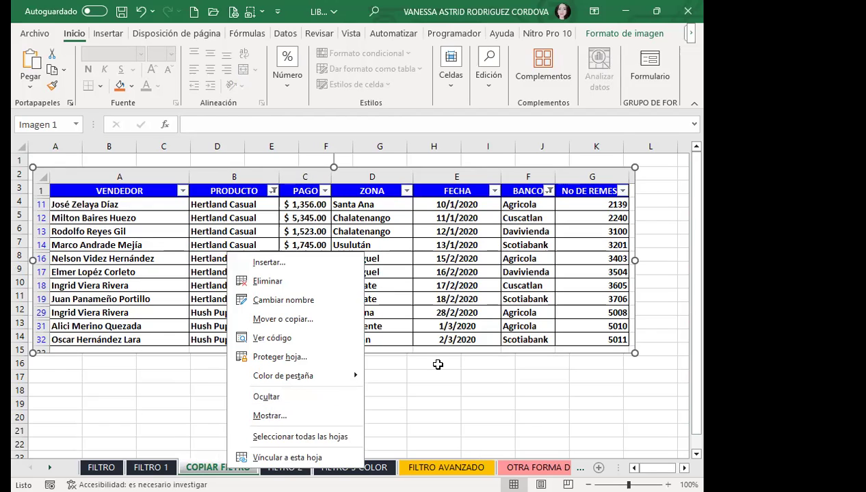
click(405, 293)
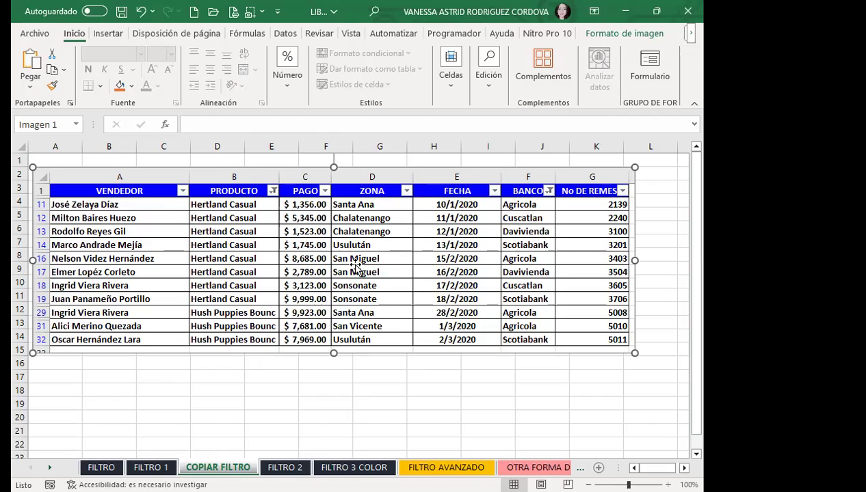
drag(335, 291, 333, 292)
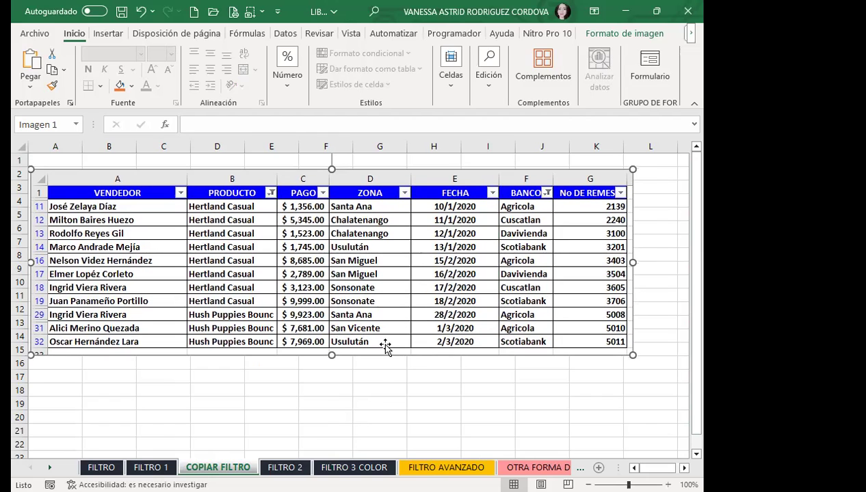
drag(377, 358, 375, 357)
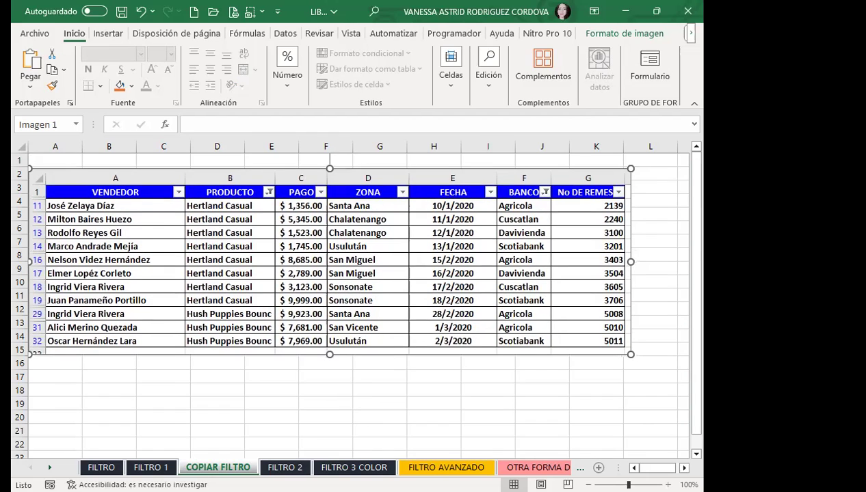
key(ctrl+Page_Up)
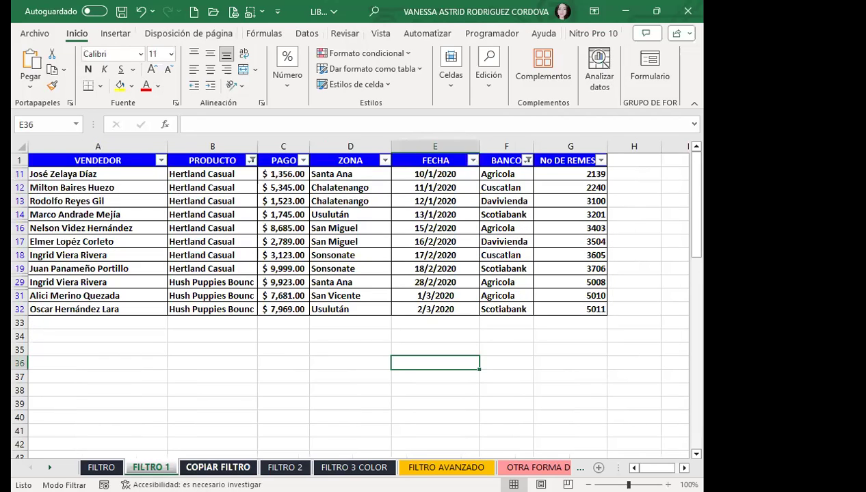
Step: Switch to the colour-coded FILTRO 2 sheet and clear the whole-sheet selection
key(ctrl+Page_Down)
key(ctrl+Page_Down)
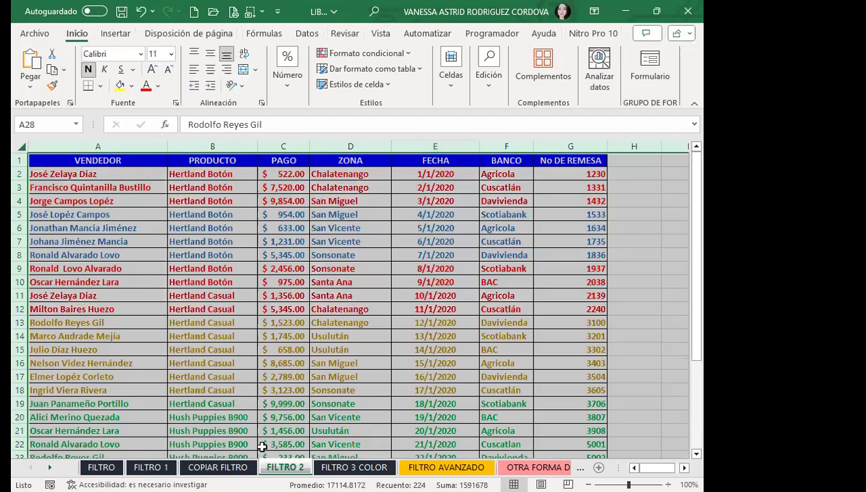
click(311, 274)
click(349, 313)
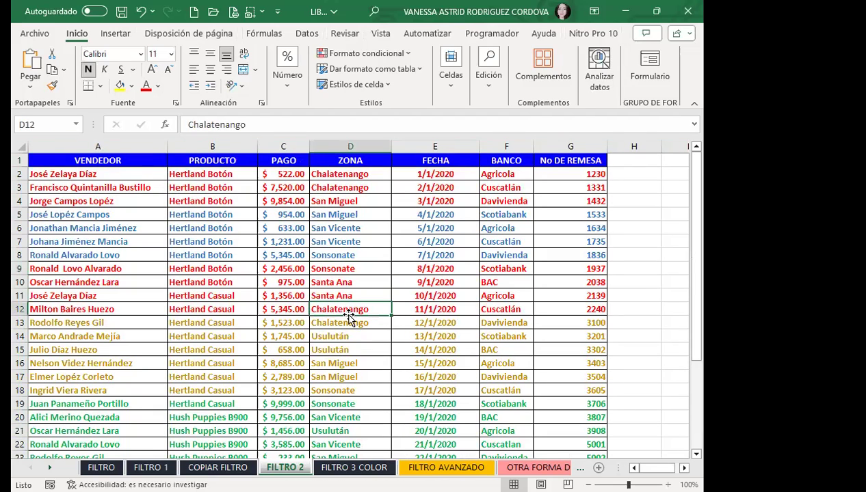
click(283, 229)
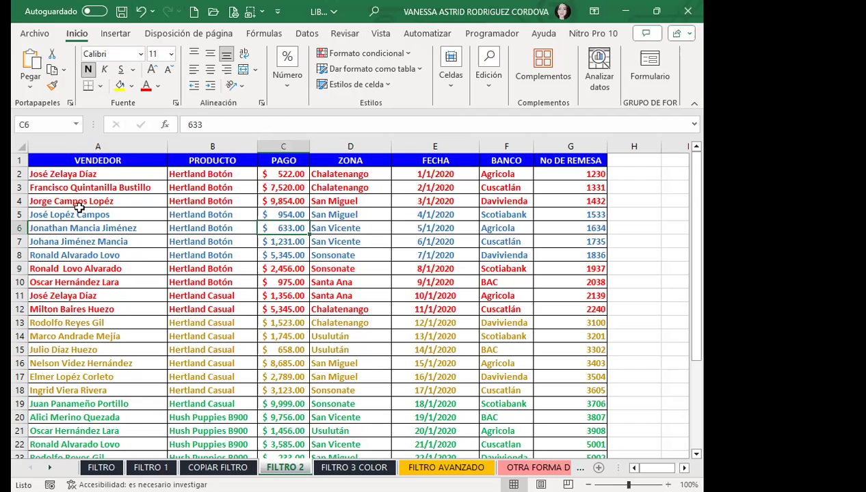
Step: Add AutoFilter dropdowns to the VENDEDOR–No DE REMESA headers on FILTRO 2 with Ctrl+Shift+L
scroll(68, 328, down, 3)
scroll(78, 336, down, 5)
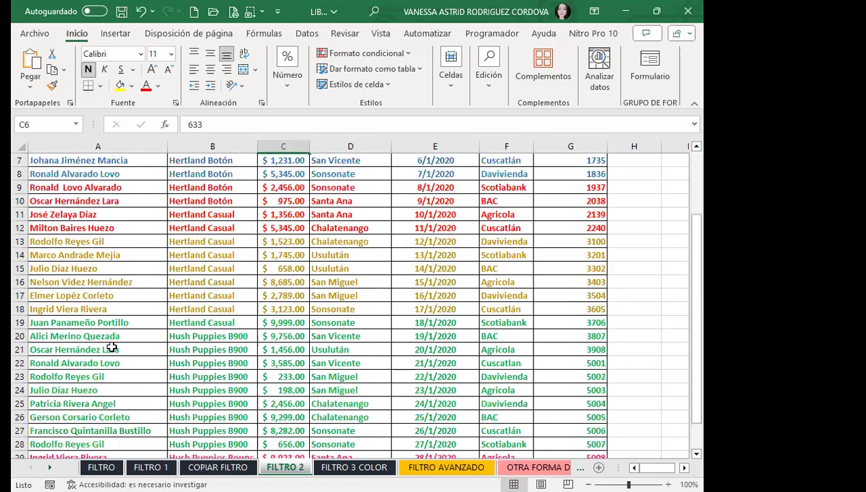
scroll(128, 369, up, 6)
scroll(93, 306, up, 2)
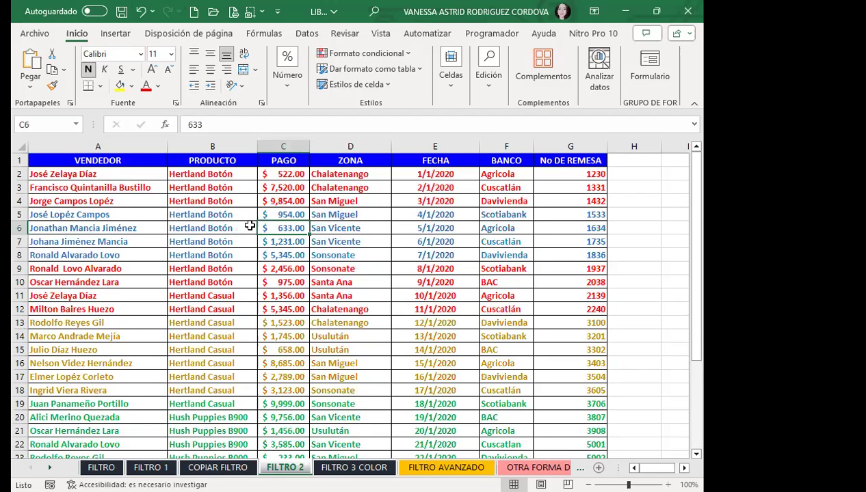
key(ctrl+shift+l)
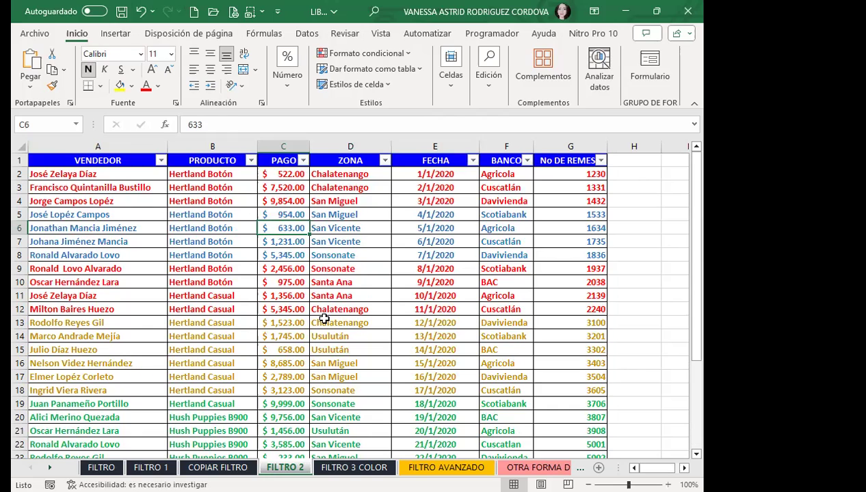
Step: Filter the VENDEDOR column by red font colour, leaving 7 of 31 rows visible
click(161, 160)
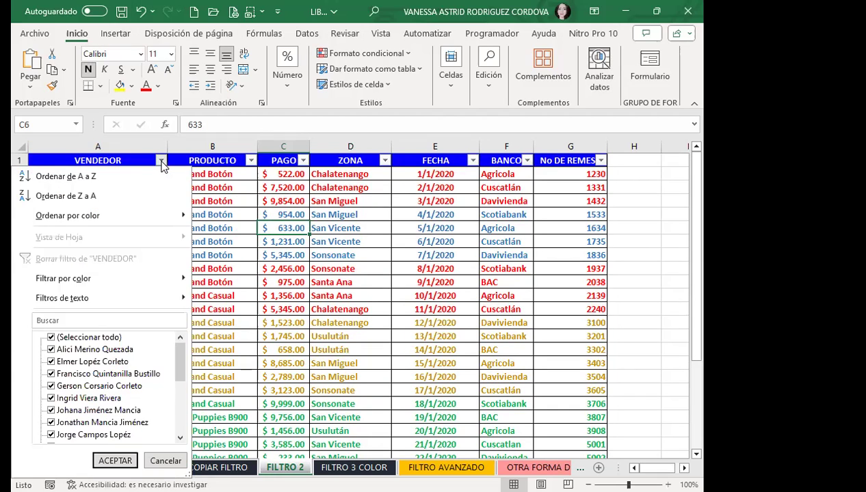
mouse_move(104, 277)
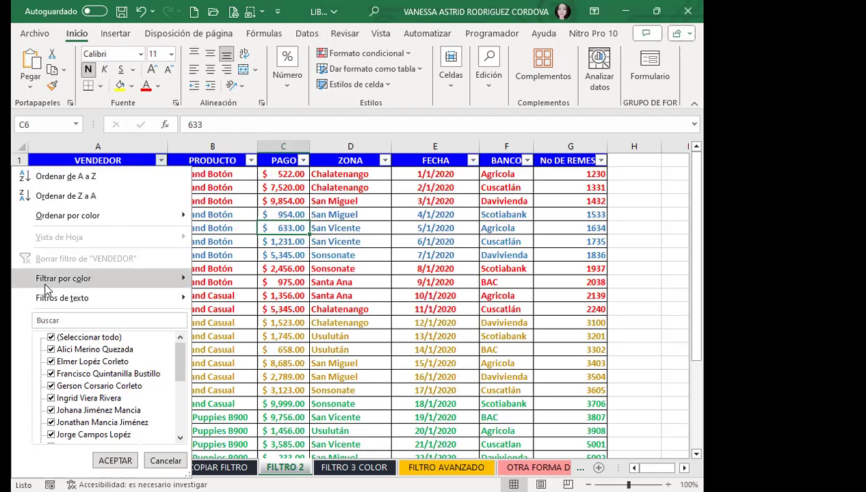
mouse_move(48, 283)
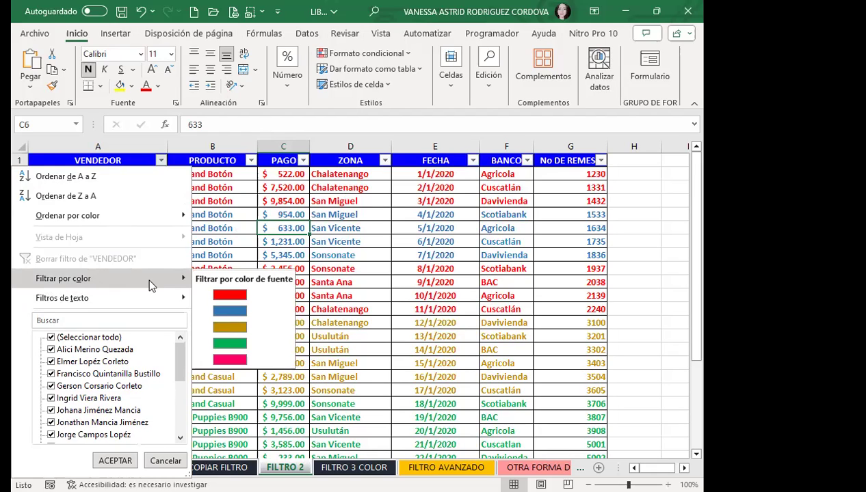
click(235, 295)
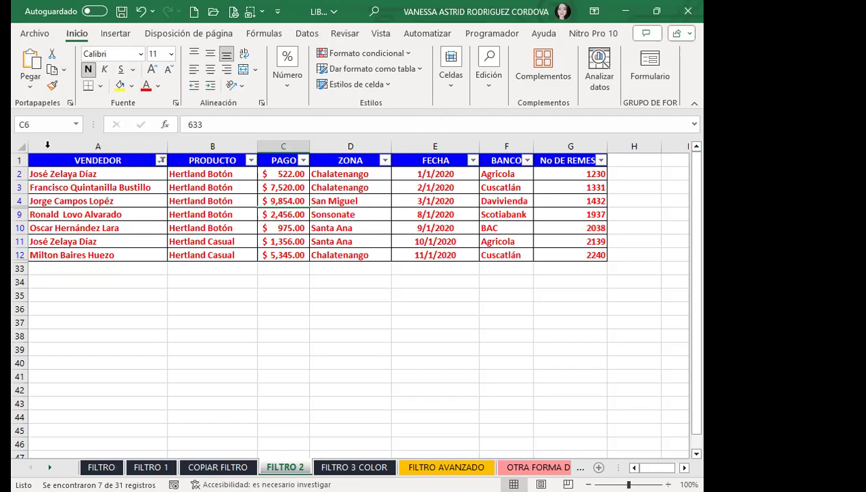
click(247, 160)
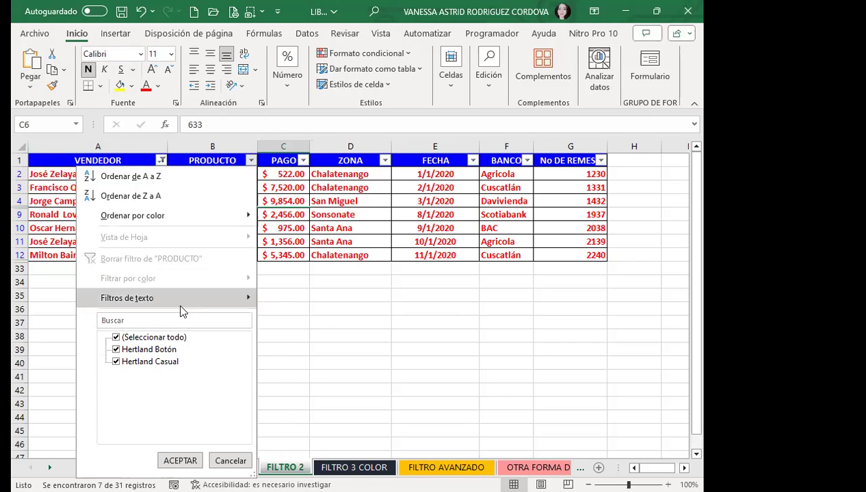
Step: Refilter VENDEDOR by font colour, first pink, then blue, leaving 4 Hertland Botón rows
mouse_move(184, 301)
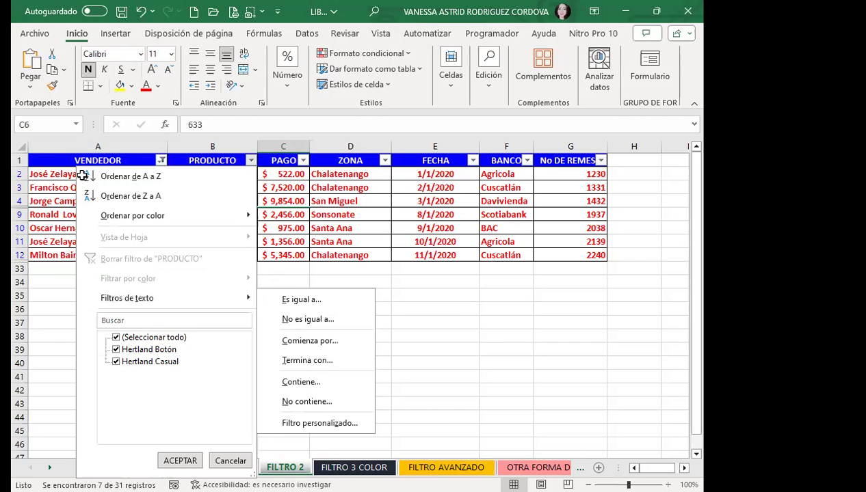
click(164, 161)
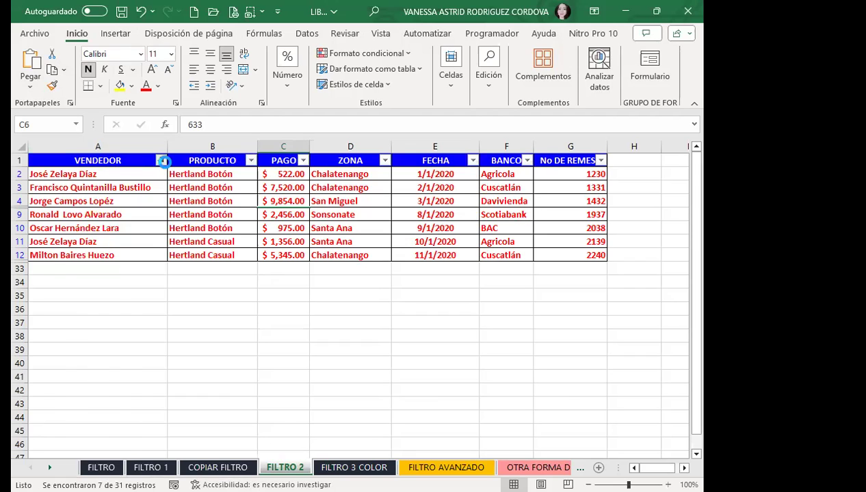
click(164, 160)
mouse_move(133, 277)
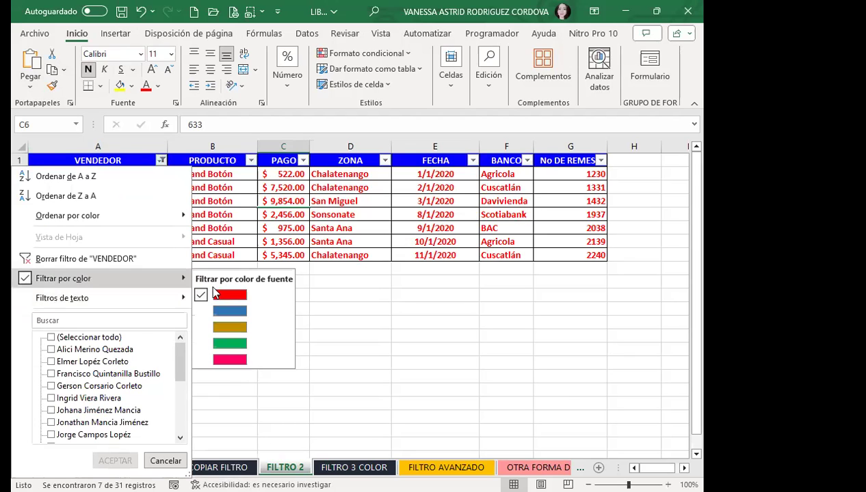
click(226, 363)
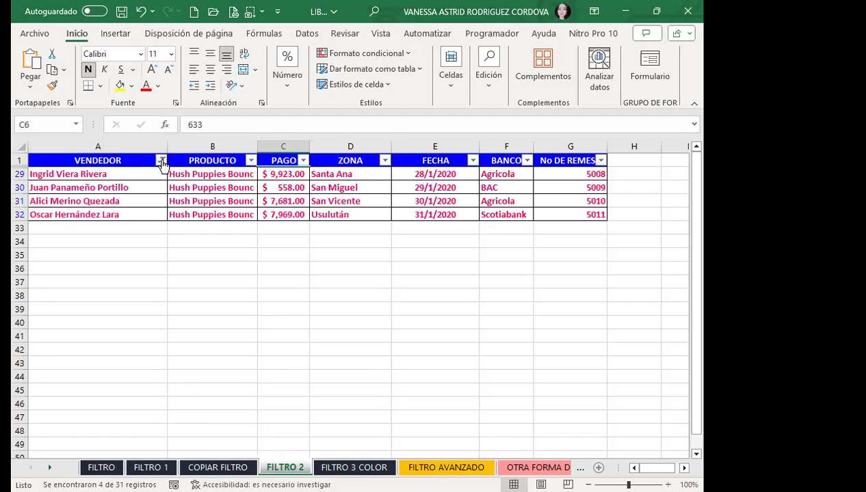
mouse_move(121, 275)
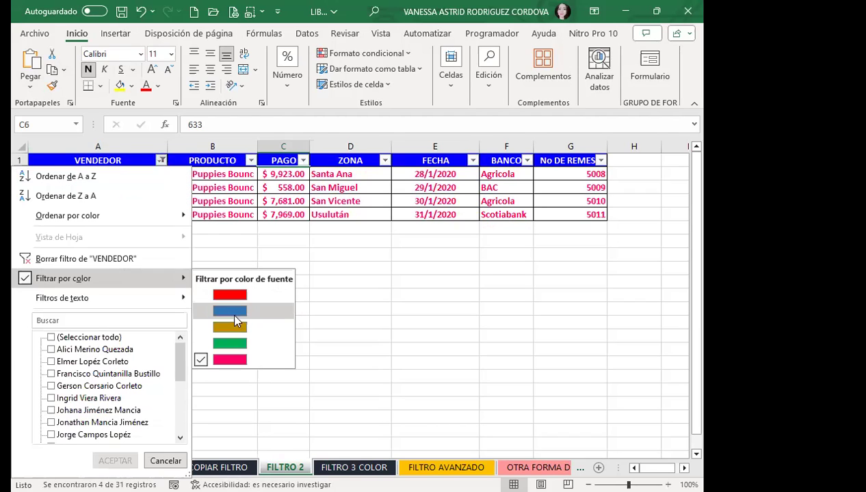
click(237, 313)
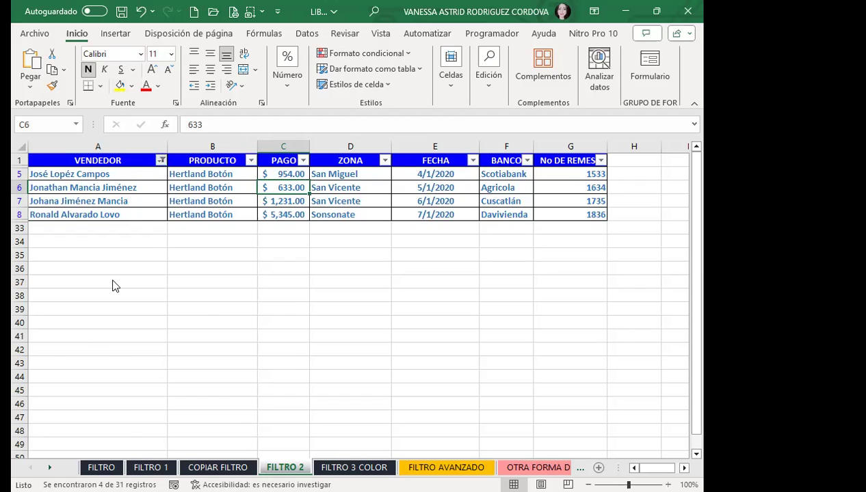
Step: Refilter VENDEDOR by font colour, first gold, then green, showing 10 of 31 rows
click(161, 160)
mouse_move(103, 278)
click(224, 328)
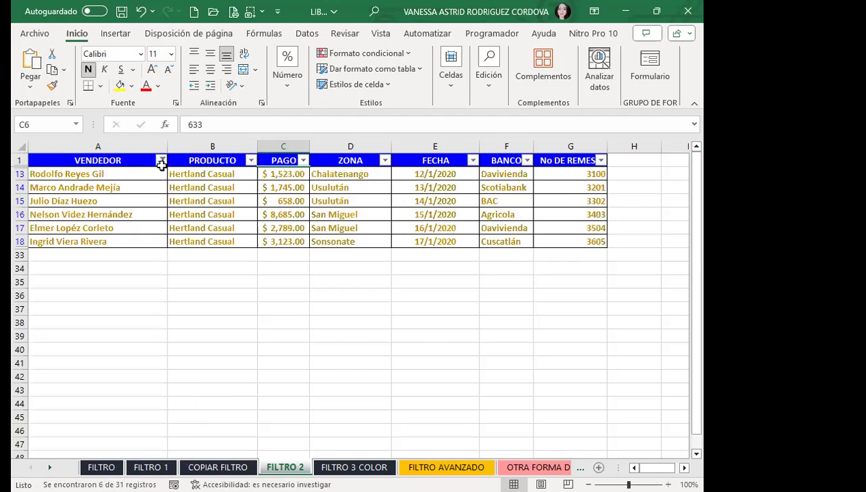
click(161, 160)
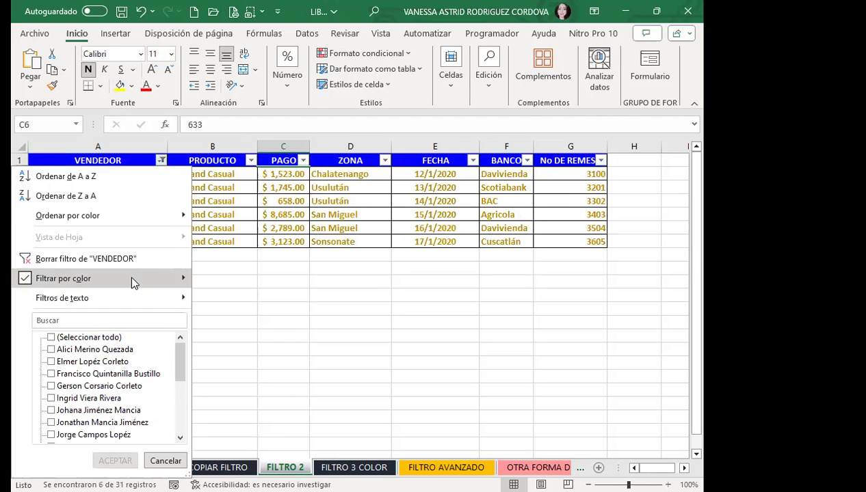
mouse_move(132, 279)
click(212, 343)
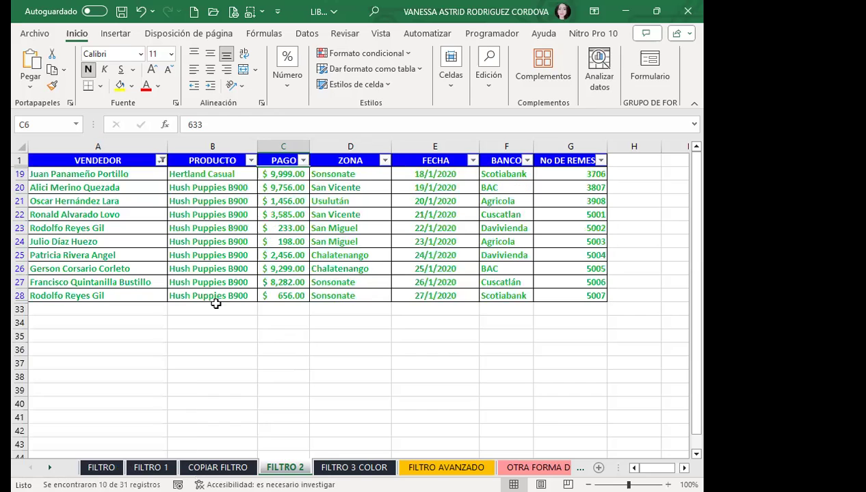
Step: Select the green-text vendor names in A21–A27, ending on A21
drag(116, 198, 116, 281)
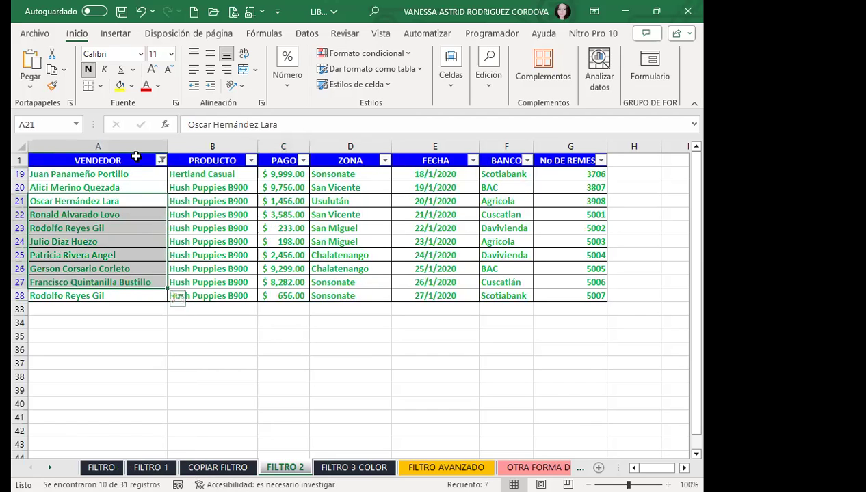
drag(126, 212, 108, 229)
click(98, 271)
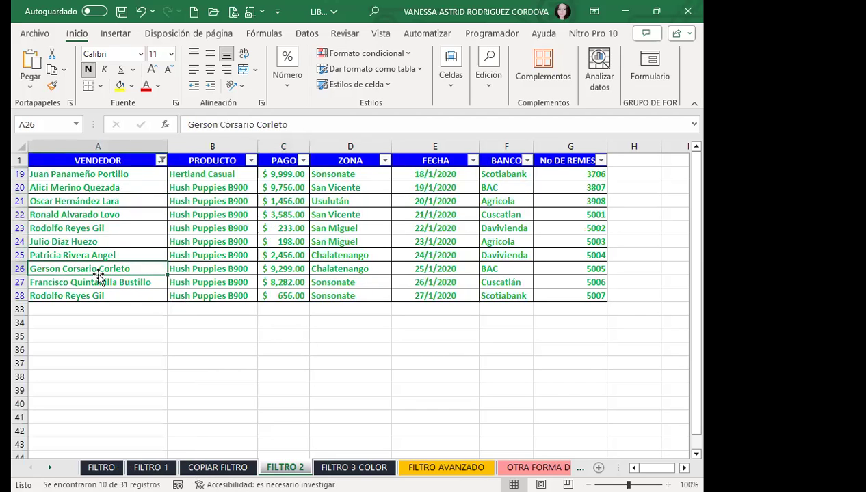
click(108, 226)
click(113, 201)
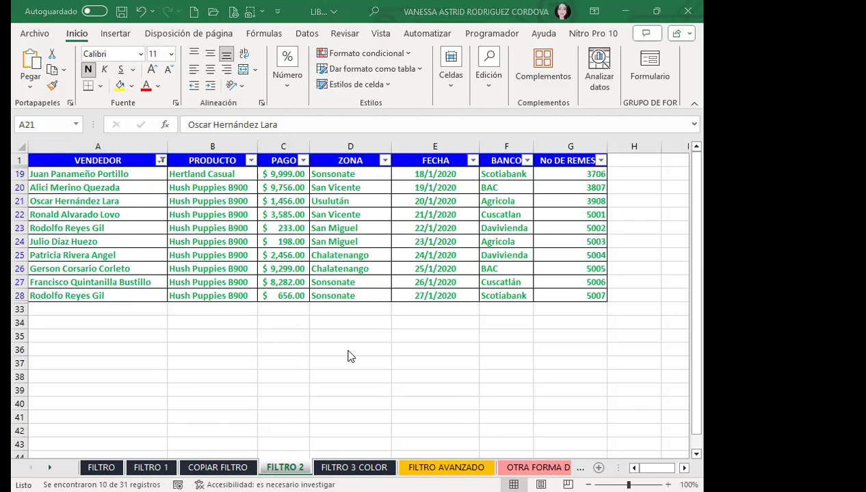
Step: On FILTRO 3 COLOR, add AutoFilter to the headers and filter PAGO by green fill
key(ctrl+Page_Down)
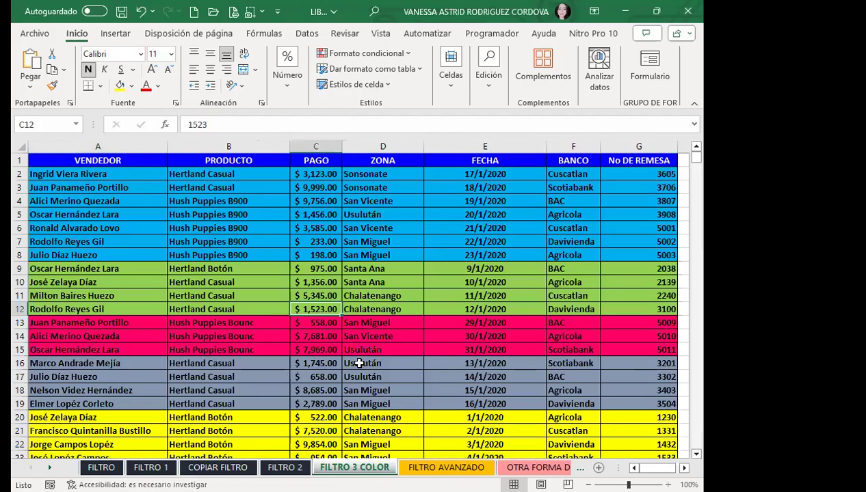
drag(188, 183, 188, 174)
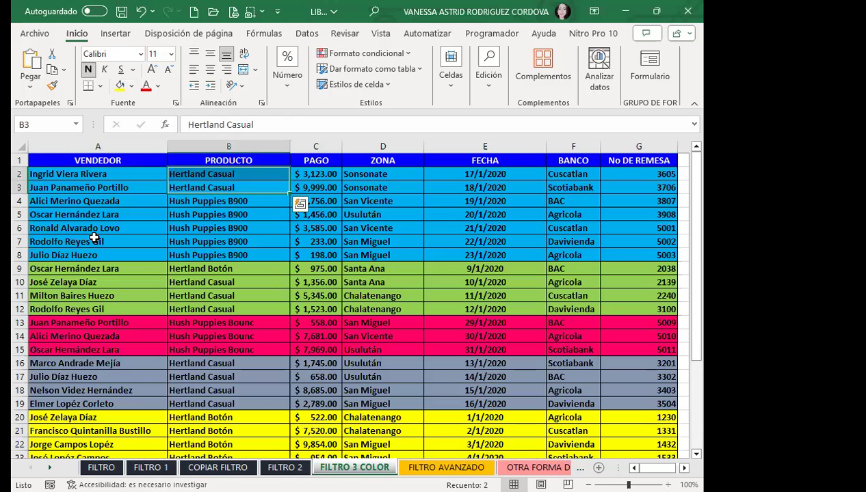
click(247, 162)
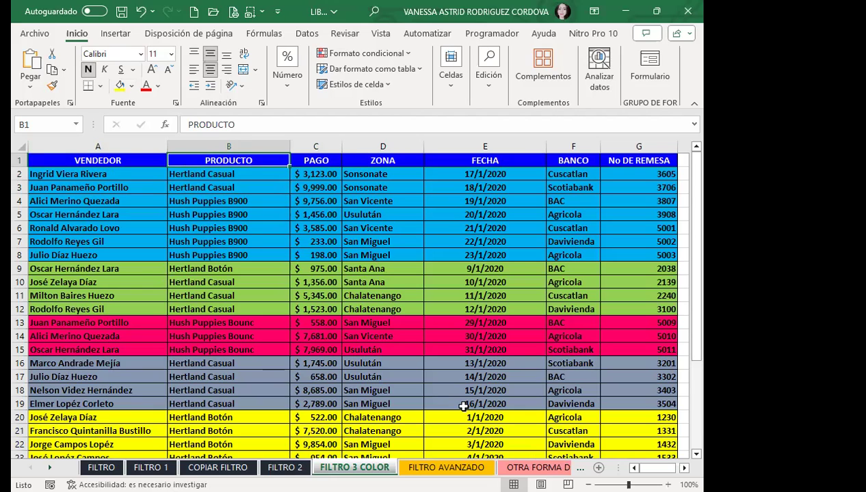
key(ctrl+shift+l)
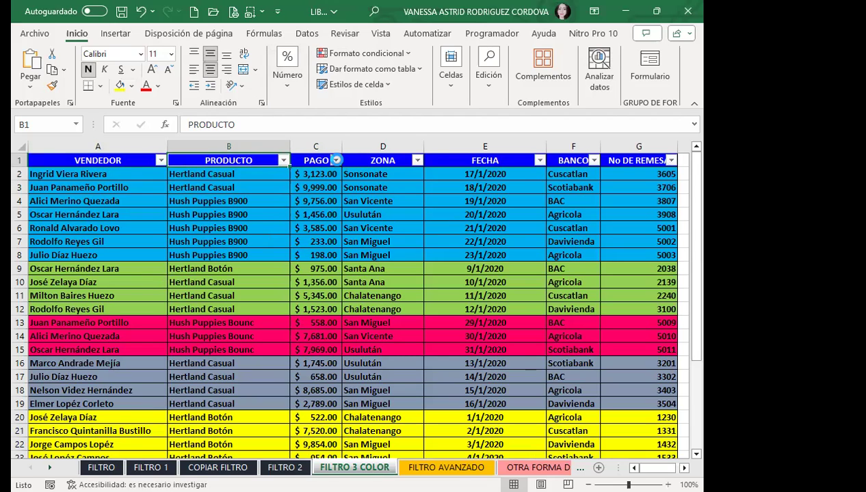
click(336, 160)
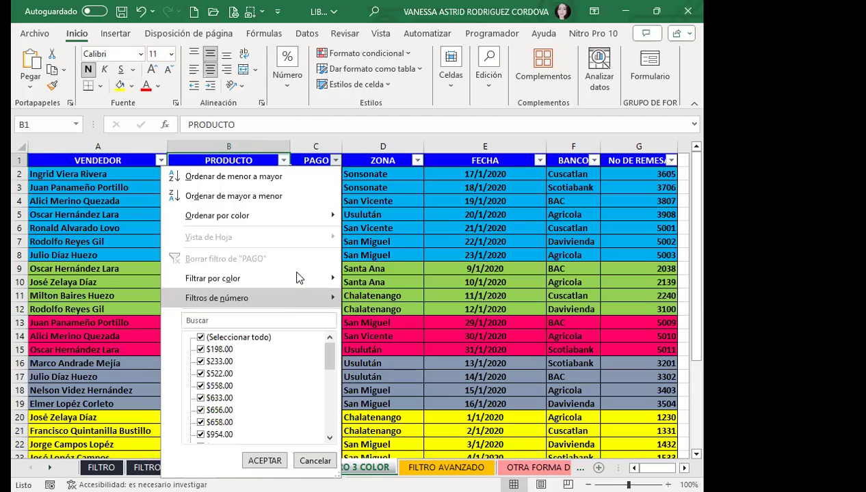
mouse_move(299, 278)
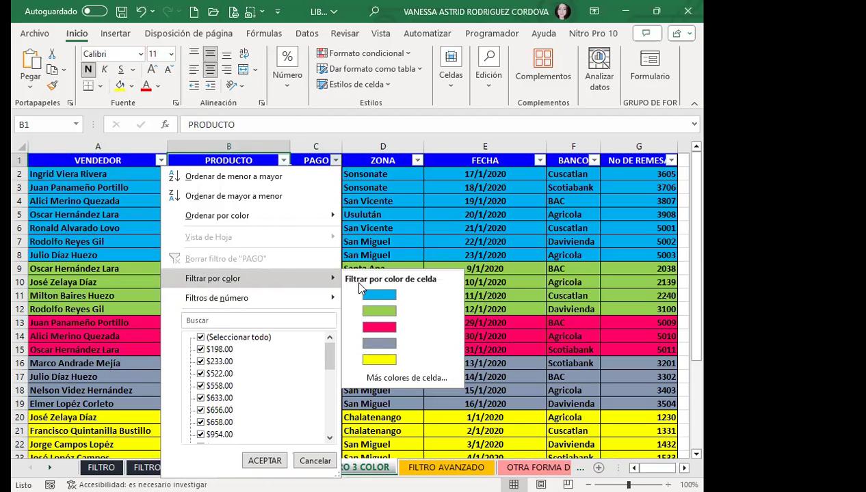
click(390, 319)
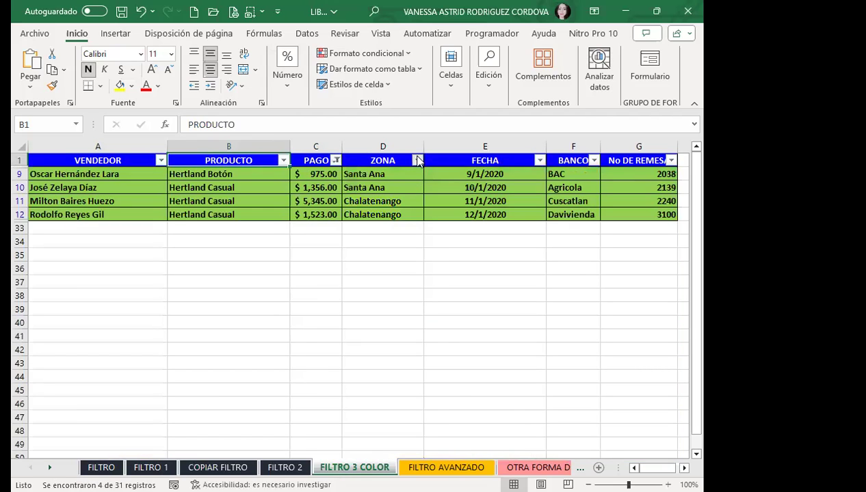
Step: Refilter PAGO by fill colour through pink and grey, ending on yellow (8 of 31 rows)
click(417, 160)
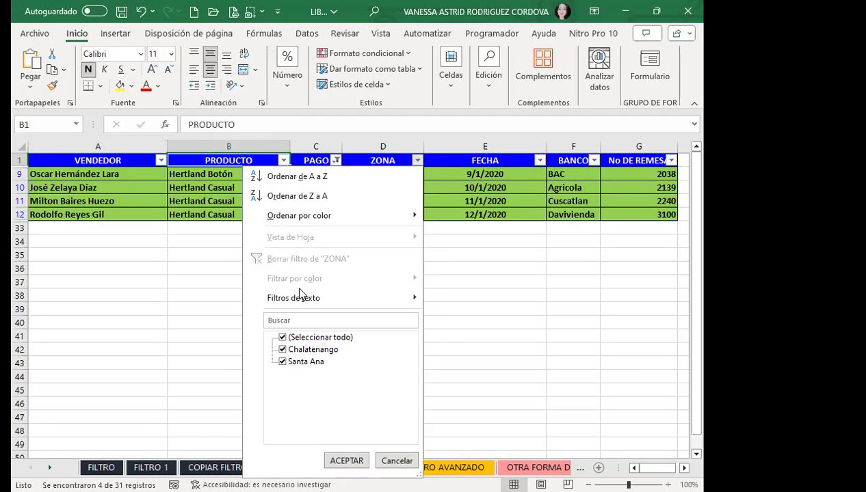
mouse_move(316, 300)
click(335, 161)
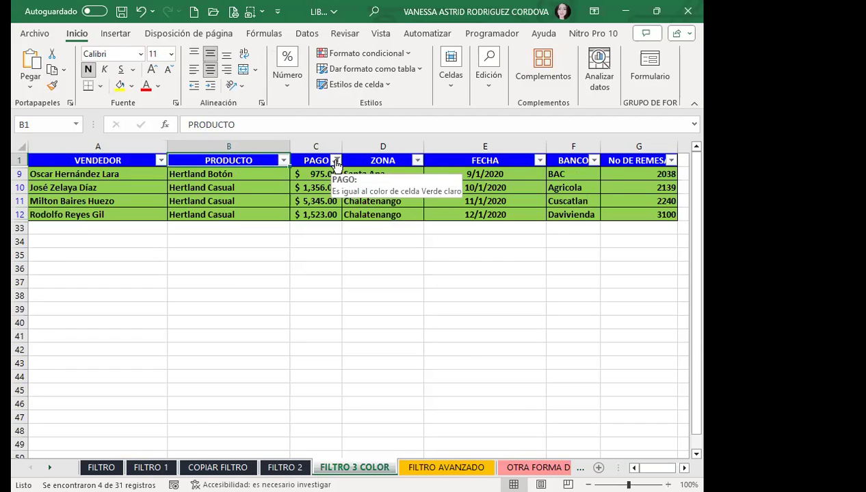
click(335, 160)
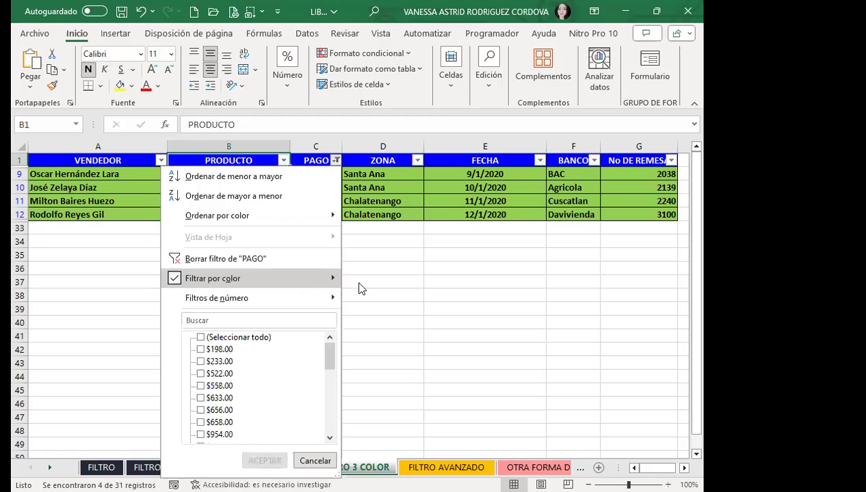
click(374, 322)
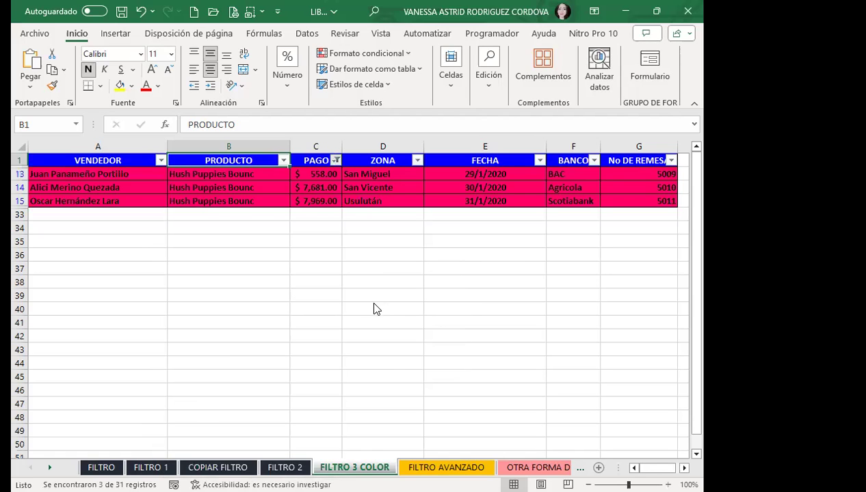
click(373, 344)
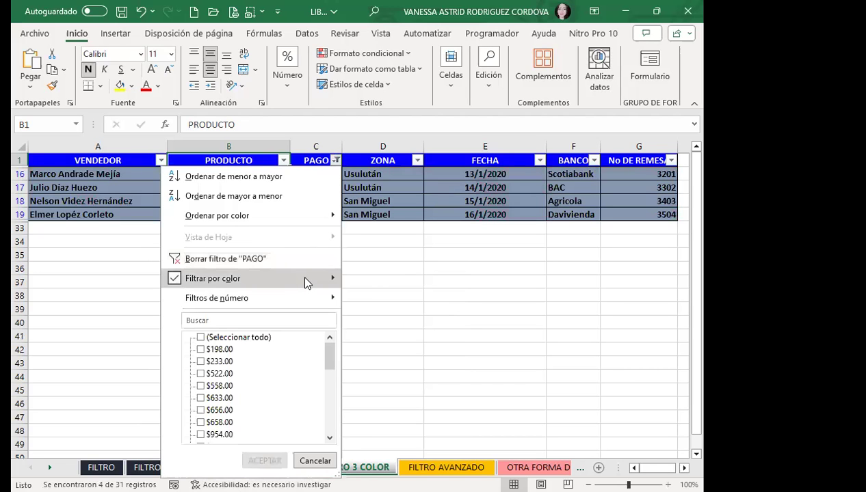
mouse_move(328, 278)
click(379, 356)
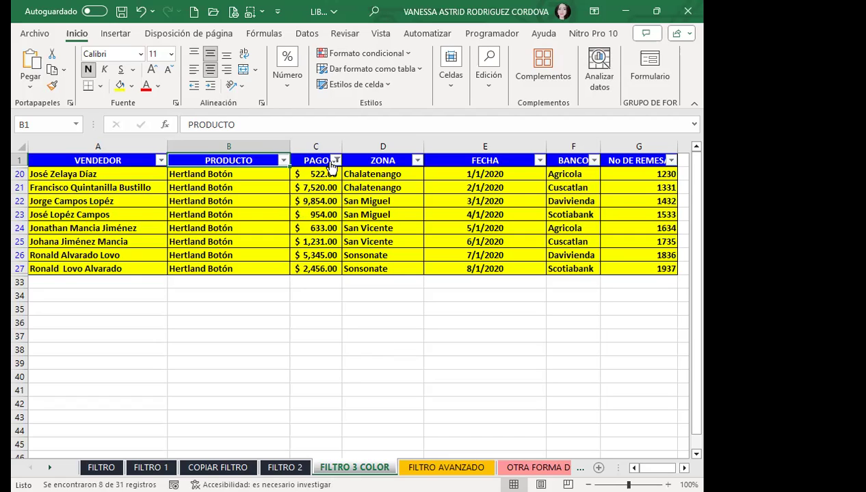
Step: Refilter PAGO by fill colour through pink and blue, ending on green rows 9–12
click(335, 160)
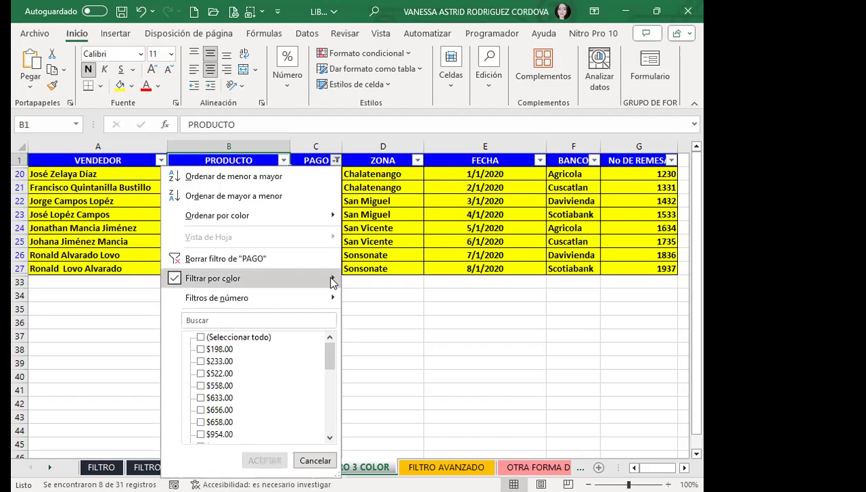
mouse_move(327, 275)
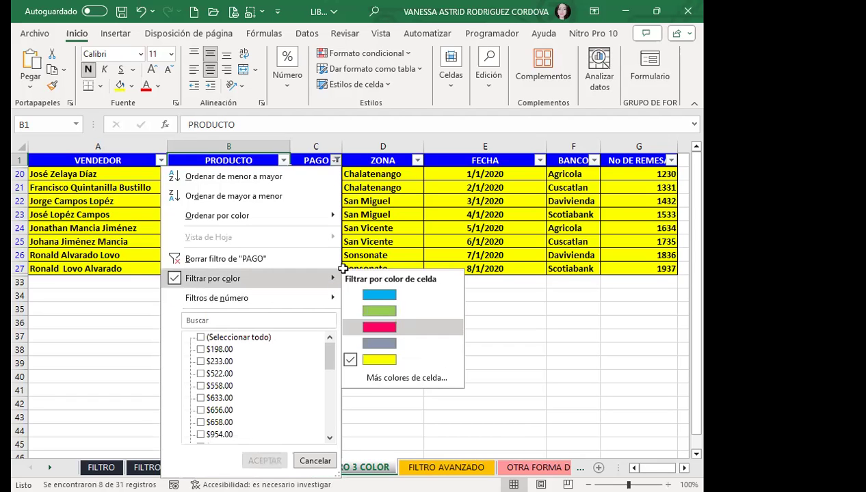
click(380, 326)
click(335, 160)
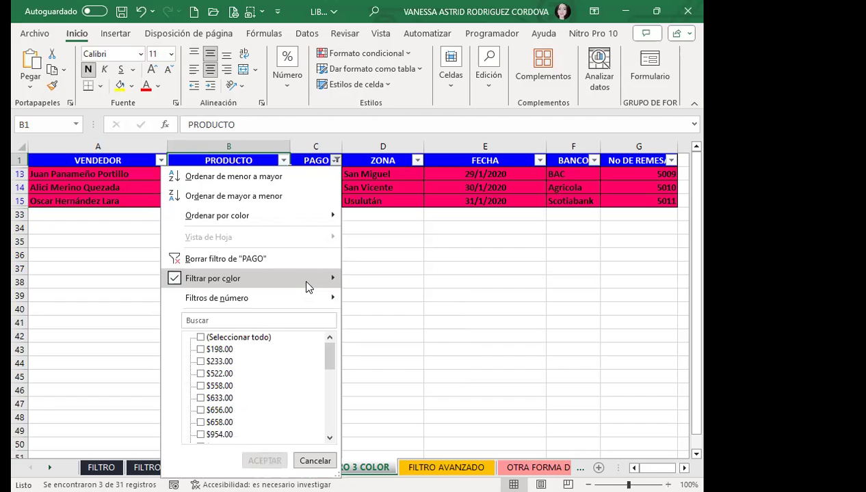
mouse_move(303, 278)
click(379, 295)
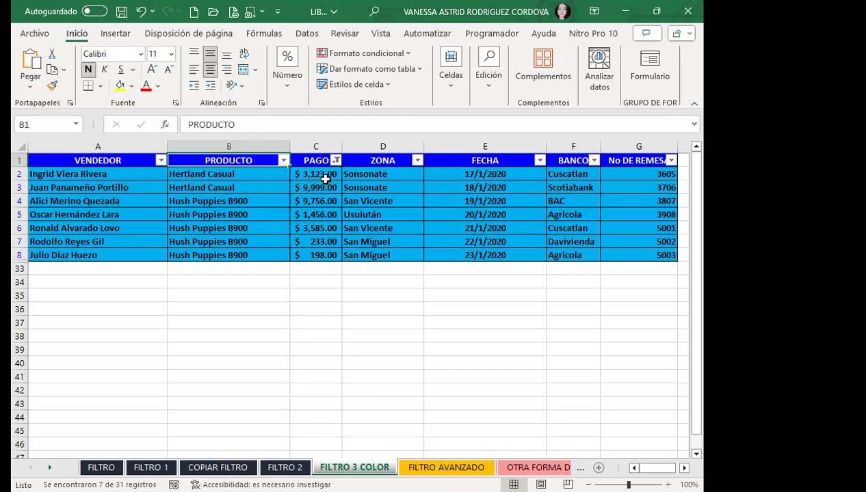
click(336, 160)
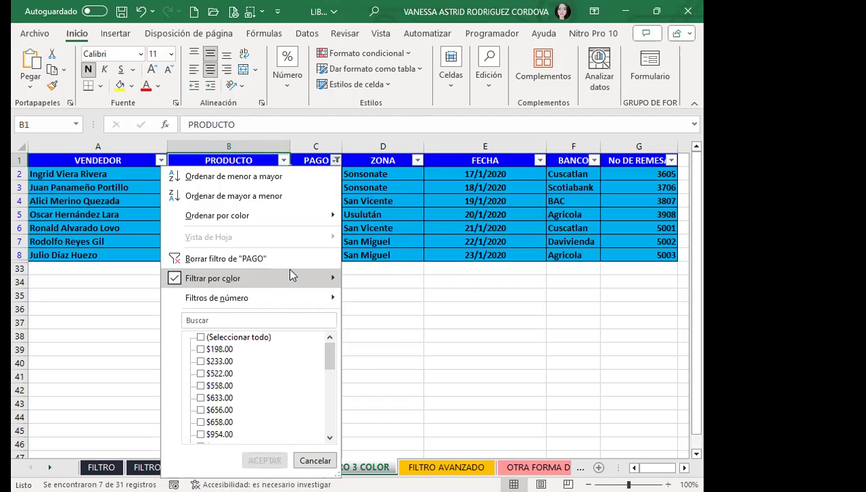
mouse_move(292, 276)
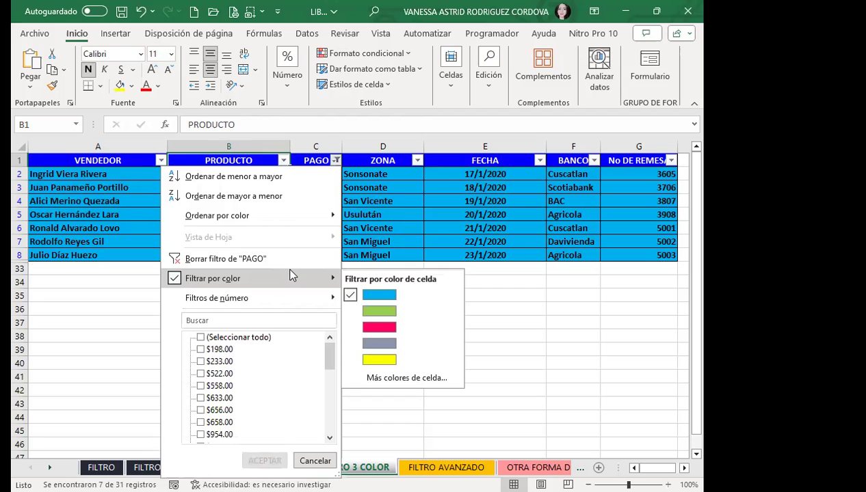
click(373, 314)
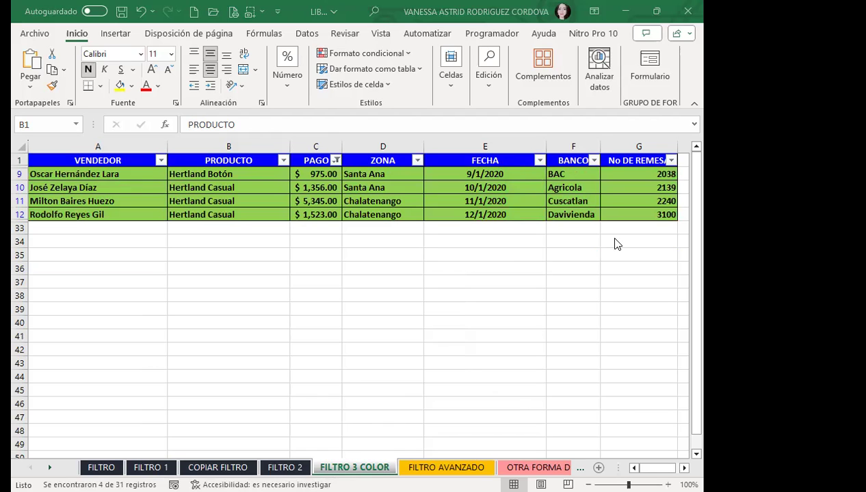
Step: Go to the FILTRO sheet and retype the seller's full name in cell A20
click(201, 459)
click(102, 467)
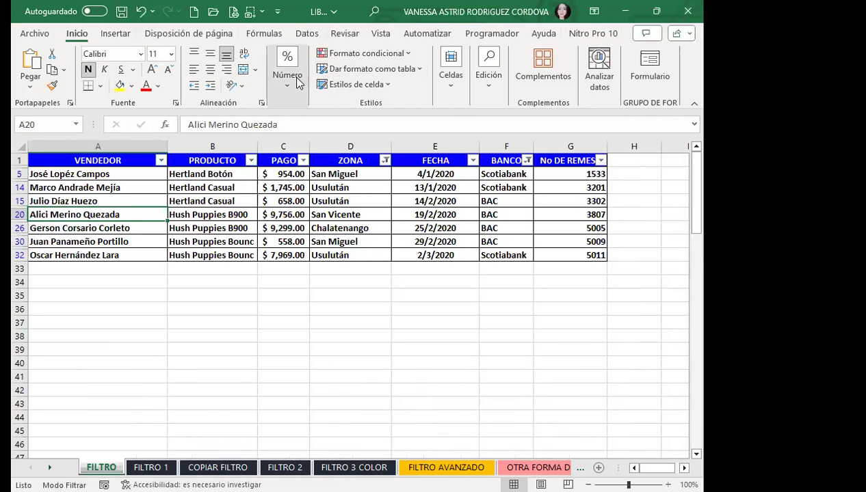
text(I)
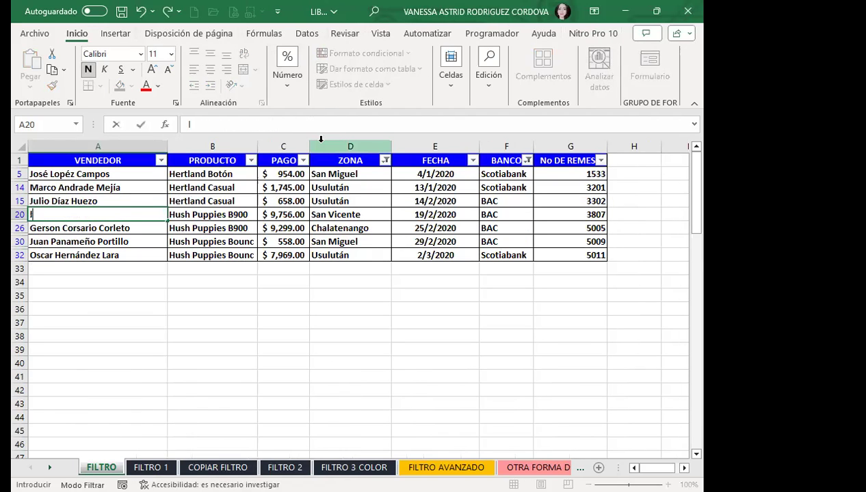
text(Alici Merino Quezada)
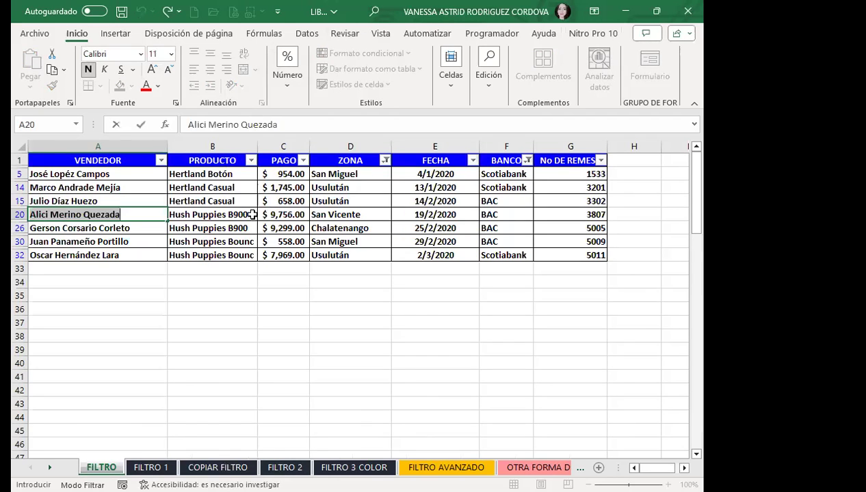
click(311, 201)
Step: Clear the ZONA filter so all zones are shown
click(386, 162)
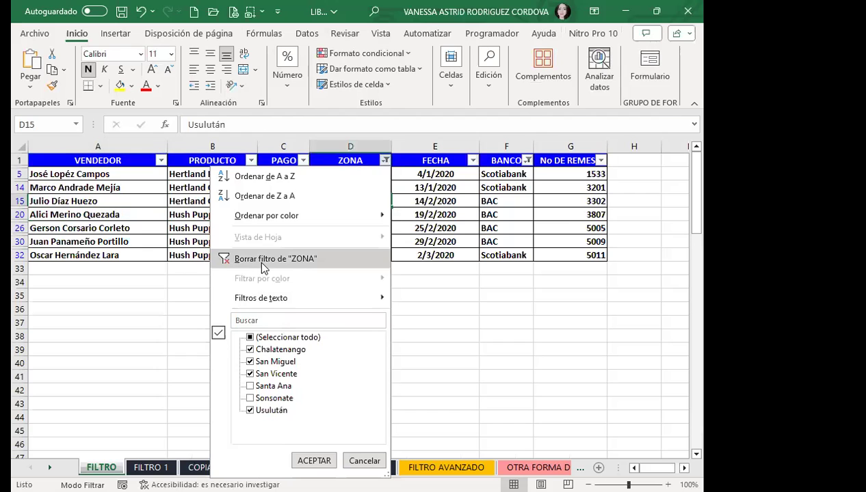
click(263, 260)
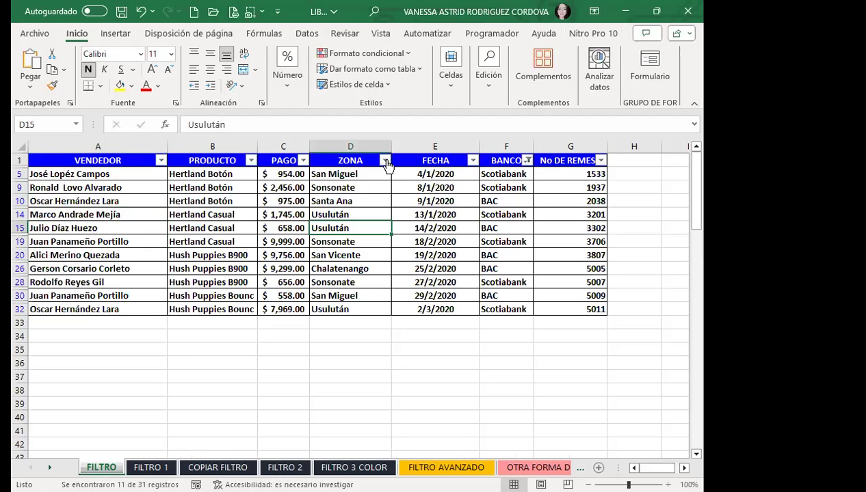
click(386, 162)
click(385, 160)
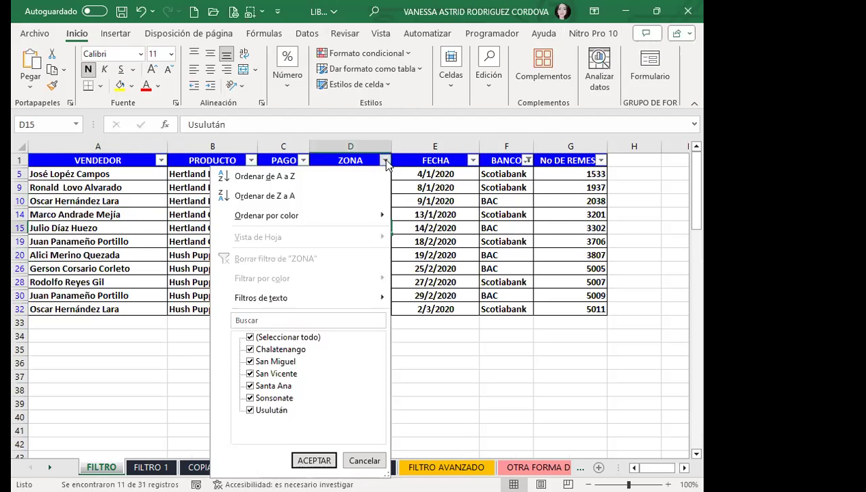
click(526, 160)
Step: Select all banks in the BANCO filter and review the full data
click(526, 160)
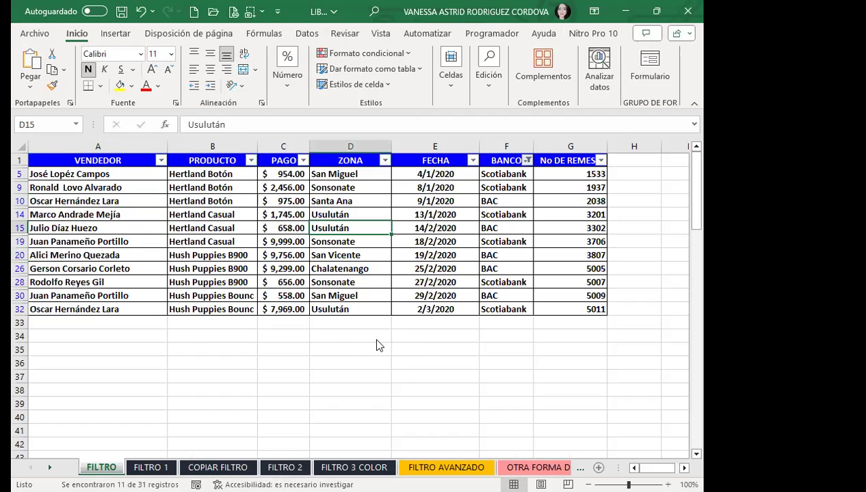
click(392, 337)
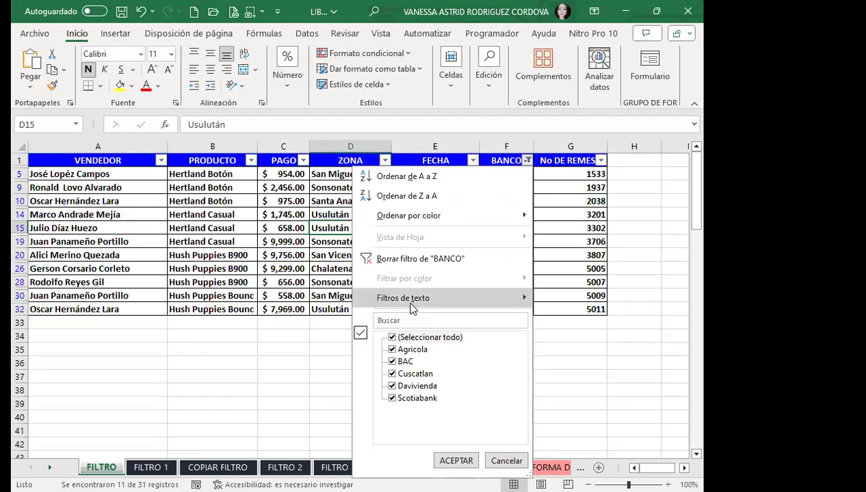
click(419, 259)
scroll(184, 280, down, 1)
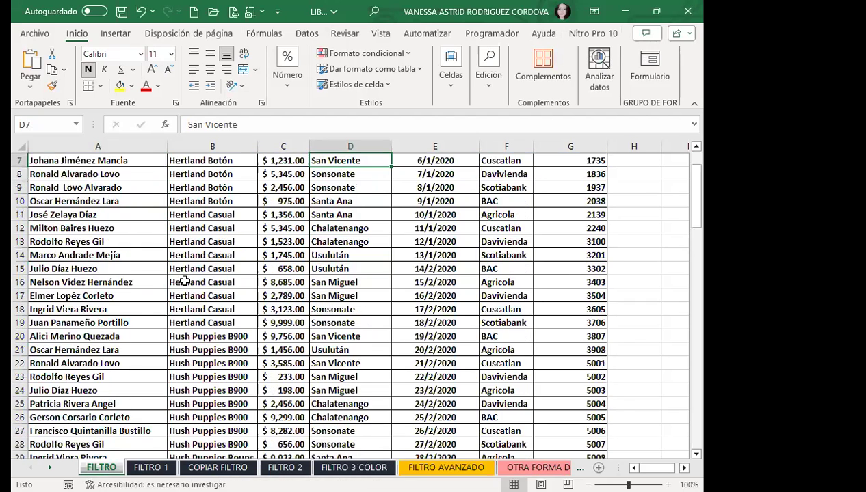
scroll(187, 338, down, 6)
scroll(240, 314, up, 4)
scroll(231, 246, up, 3)
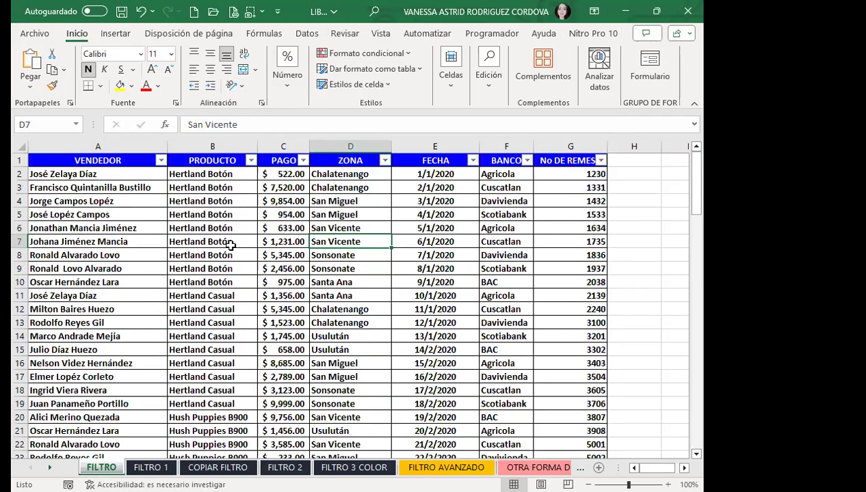
scroll(83, 340, down, 2)
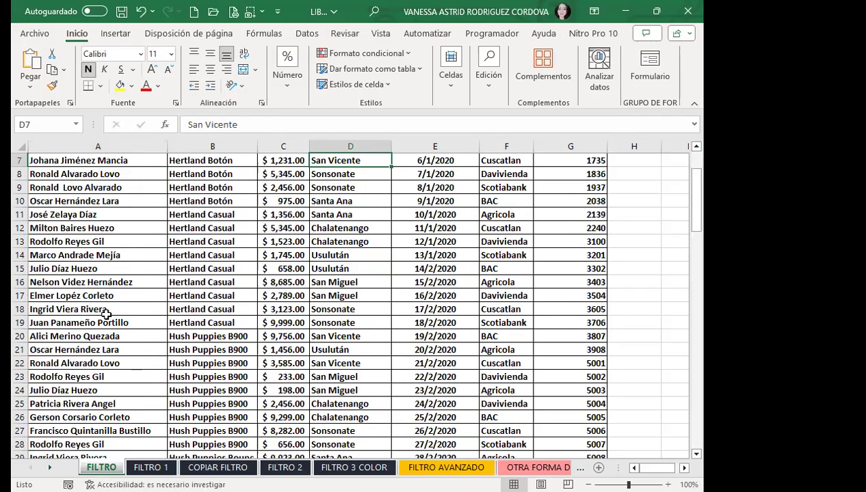
click(106, 310)
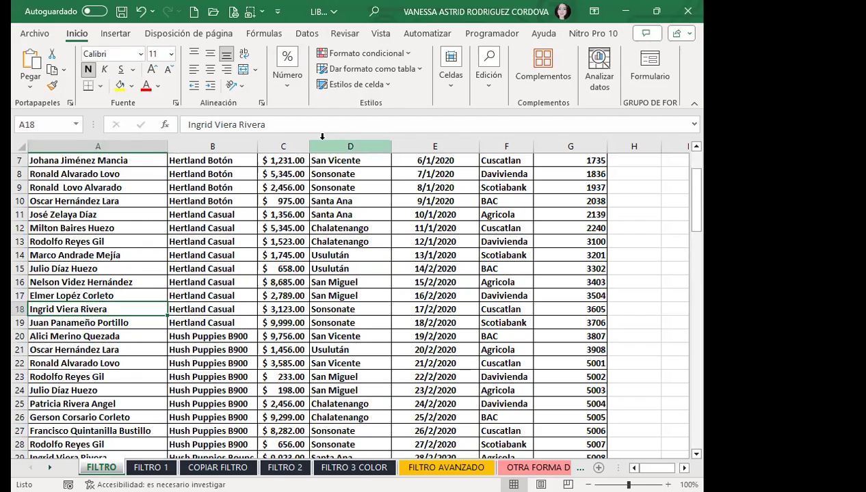
scroll(270, 330, up, 2)
scroll(363, 255, down, 2)
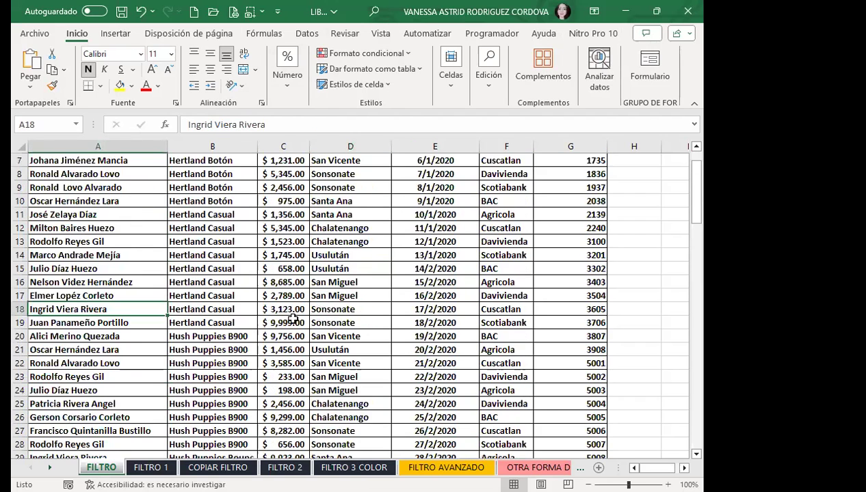
scroll(293, 358, down, 4)
click(280, 241)
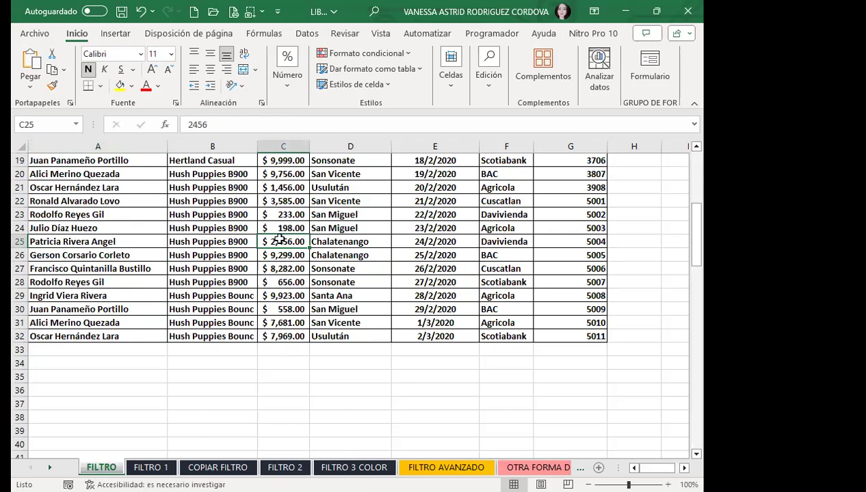
scroll(280, 236, up, 5)
scroll(283, 198, up, 1)
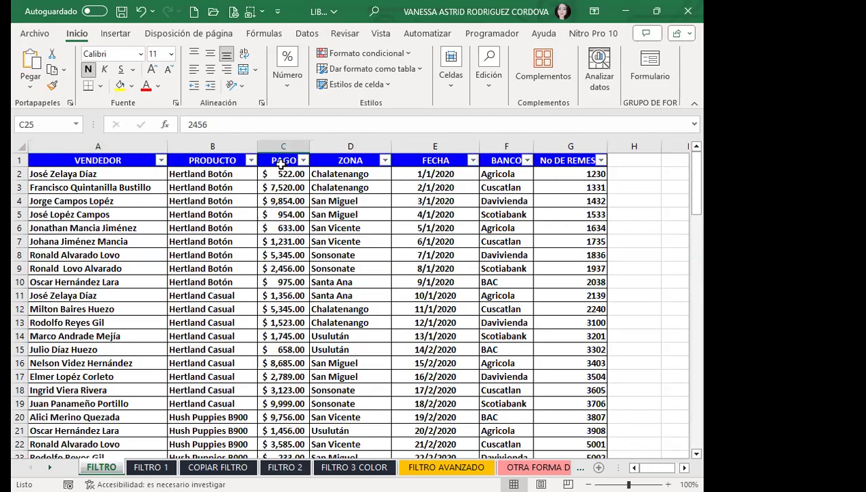
Step: Turn AutoFilter off with Ctrl+Shift+L so every record shows unfiltered
key(ctrl+shift+l)
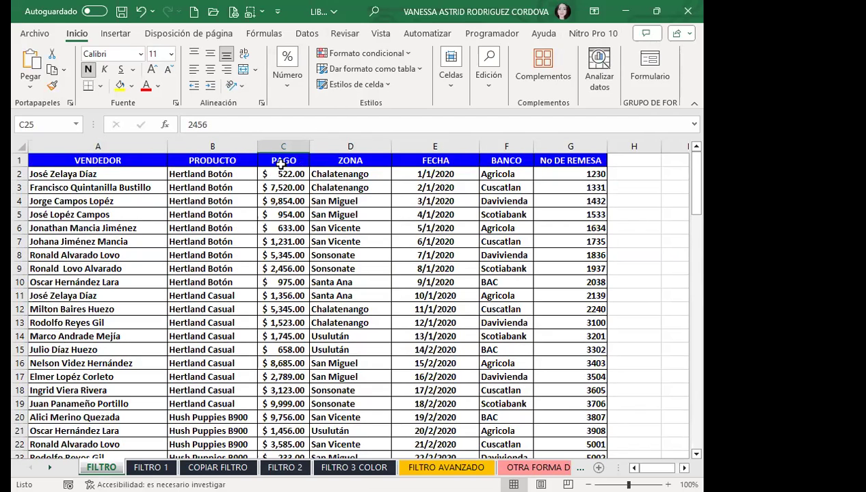
scroll(249, 172, down, 3)
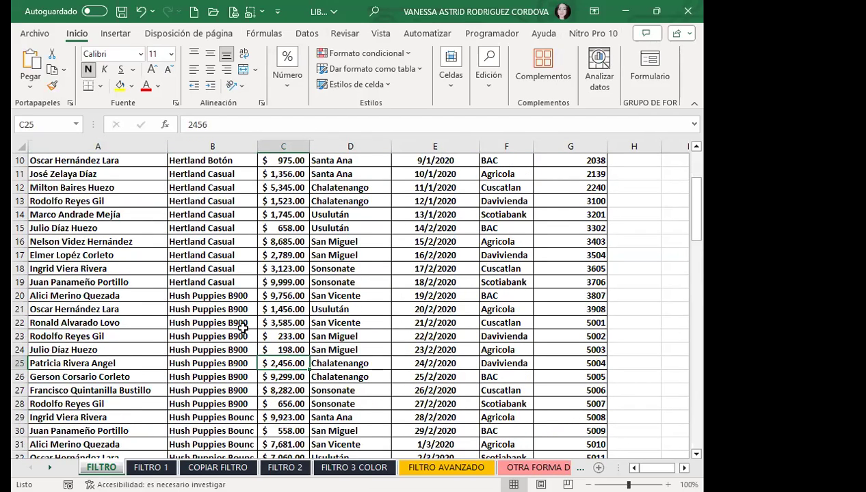
scroll(216, 295, up, 3)
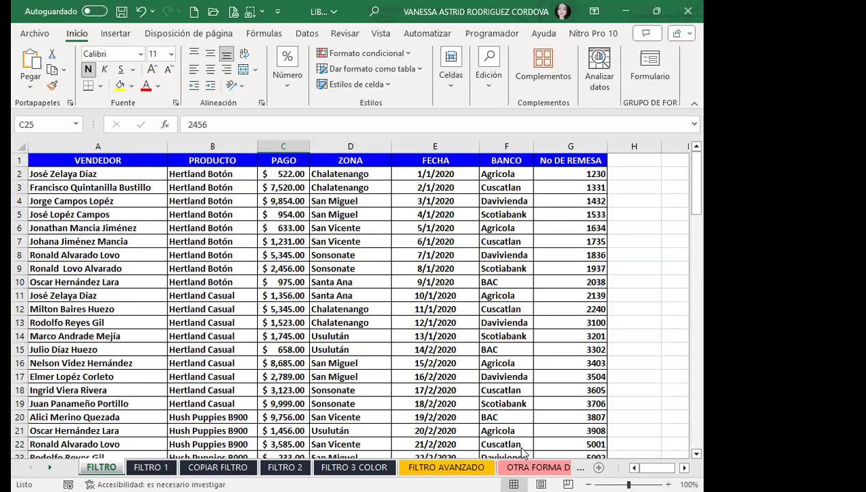
Step: Select the data rows from A2 down and inspect which rows carry yellow fill
mouse_move(89, 173)
mouse_down()
mouse_move(428, 253)
mouse_move(578, 376)
mouse_up()
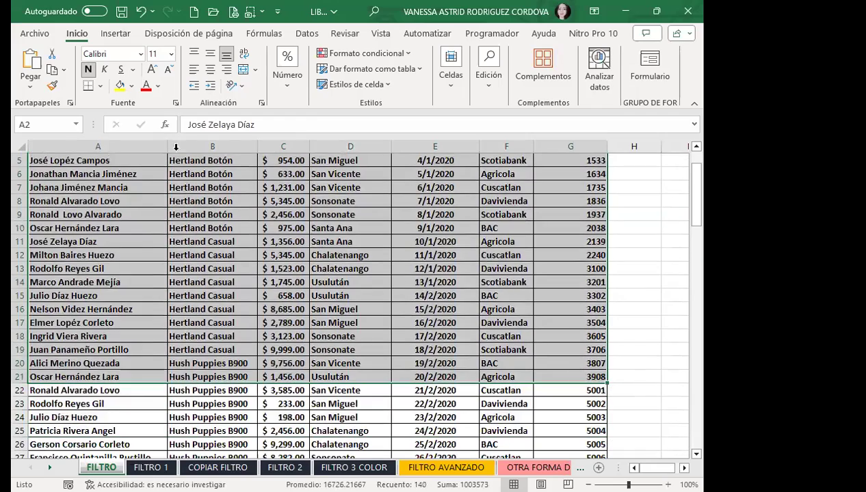
click(120, 85)
scroll(271, 310, up, 2)
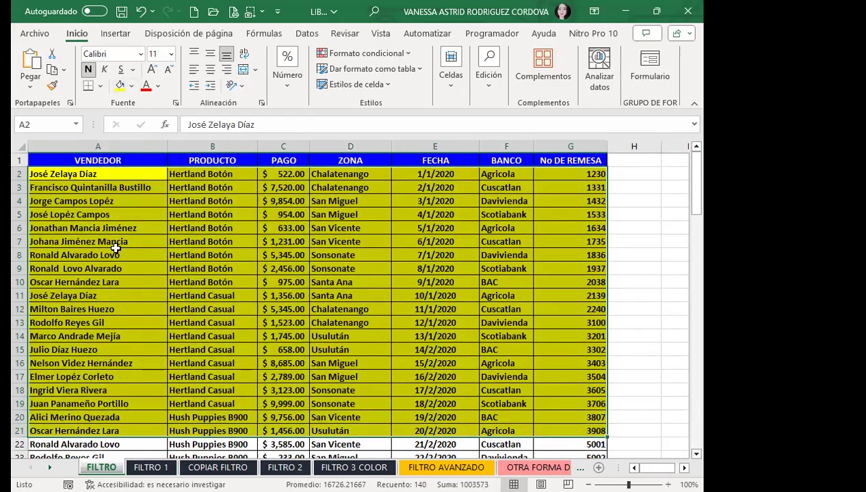
scroll(205, 263, down, 1)
scroll(352, 332, up, 1)
scroll(117, 290, down, 3)
scroll(117, 290, down, 3)
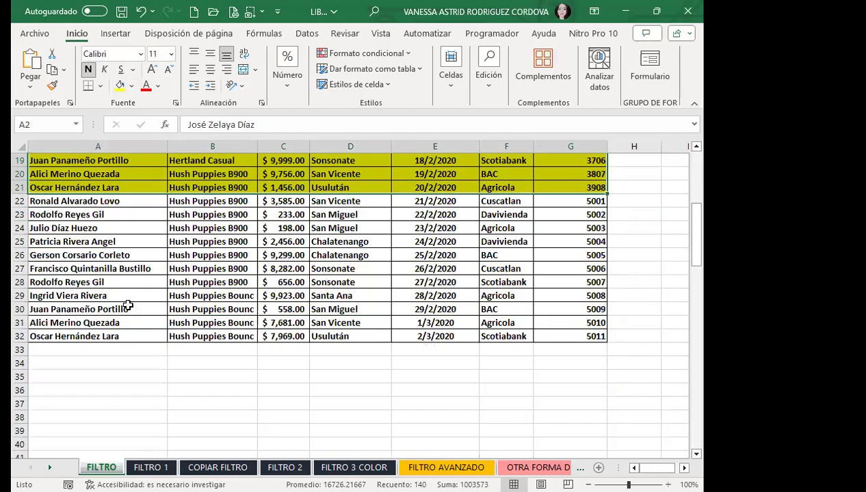
scroll(43, 337, up, 3)
drag(43, 323, 539, 319)
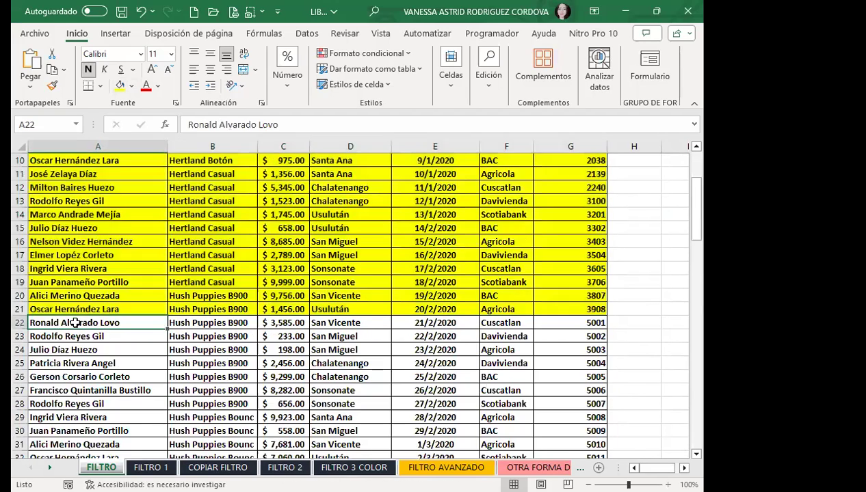
Step: Format Painter row 22's unfilled formatting onto rows 13–23
click(52, 86)
drag(76, 203, 556, 335)
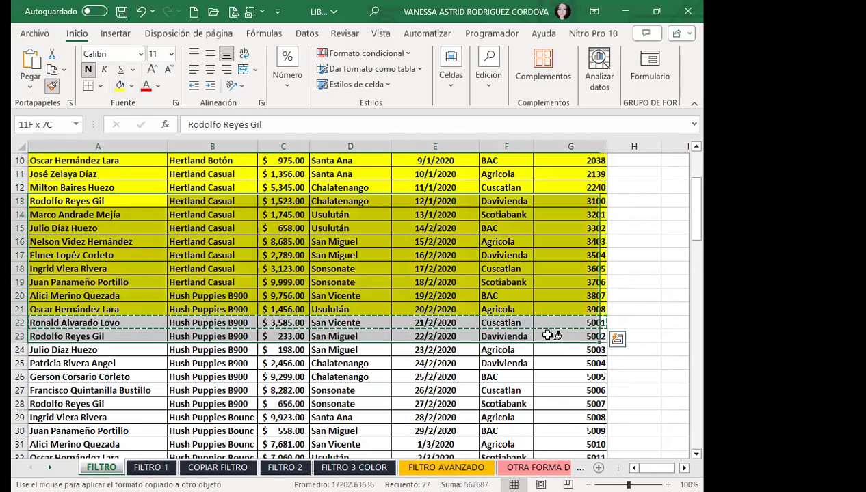
click(455, 356)
scroll(223, 295, up, 3)
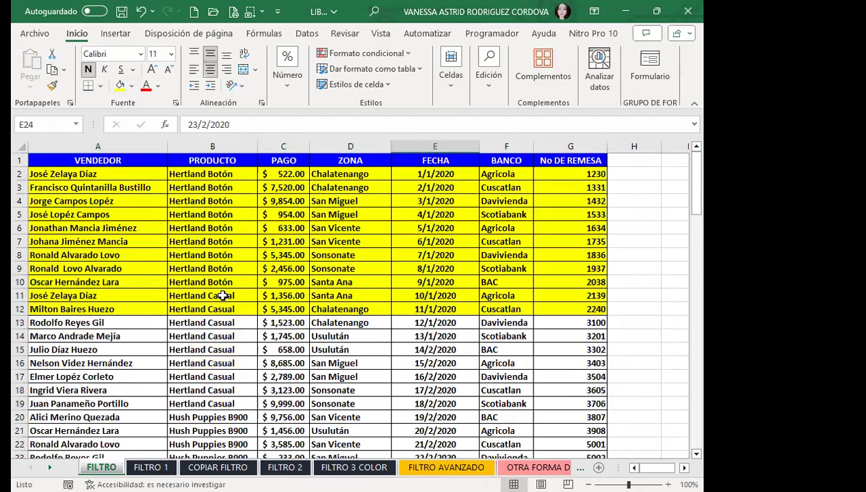
scroll(207, 339, down, 4)
scroll(210, 339, down, 1)
scroll(208, 338, up, 1)
scroll(180, 331, up, 2)
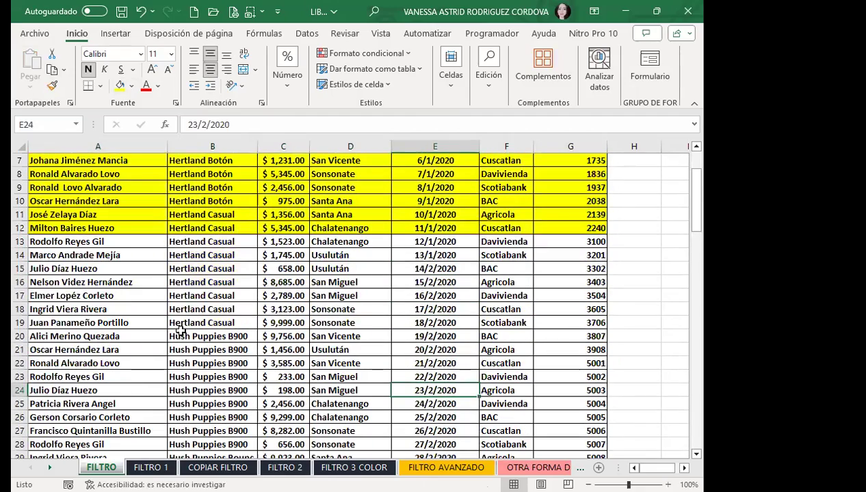
Step: Insert a blank row 13 below the yellow rows 2–12
click(20, 241)
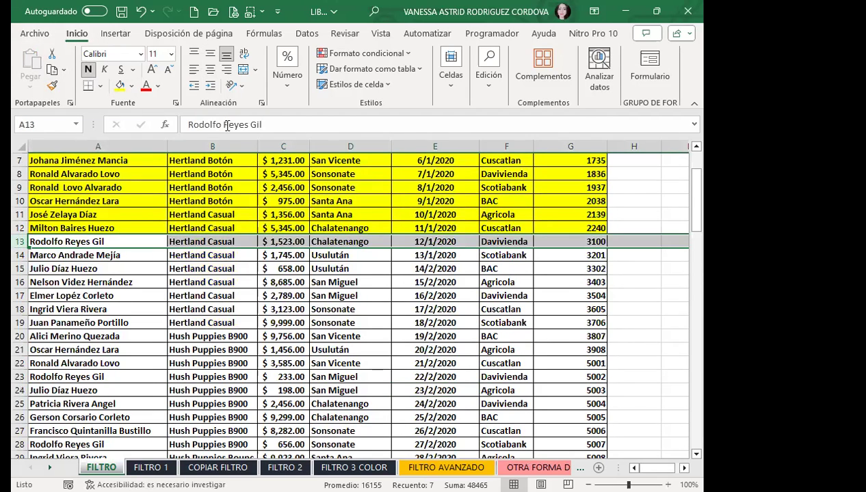
click(443, 86)
click(452, 123)
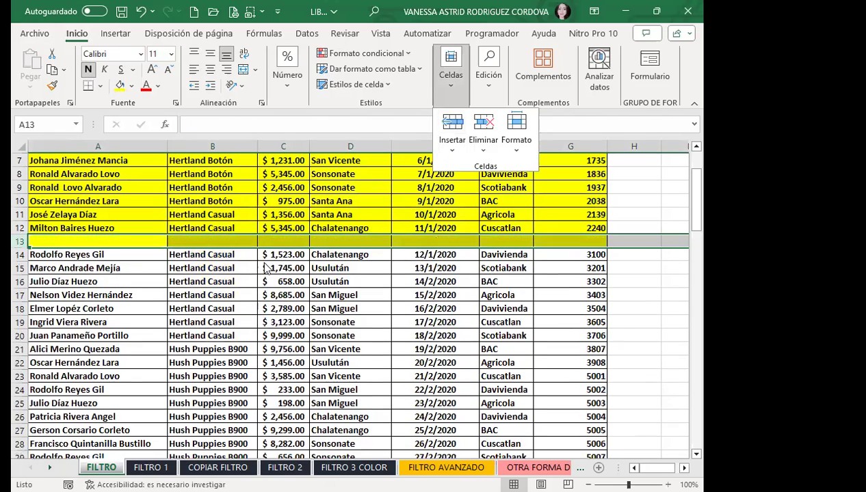
click(198, 256)
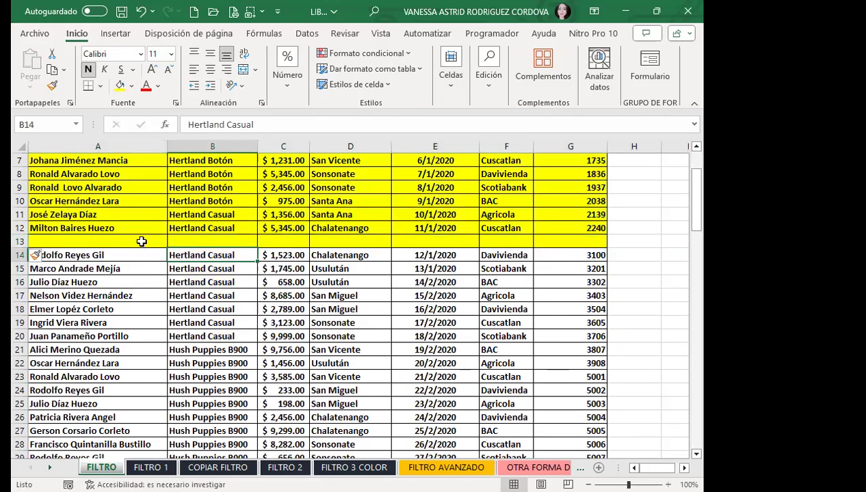
click(293, 270)
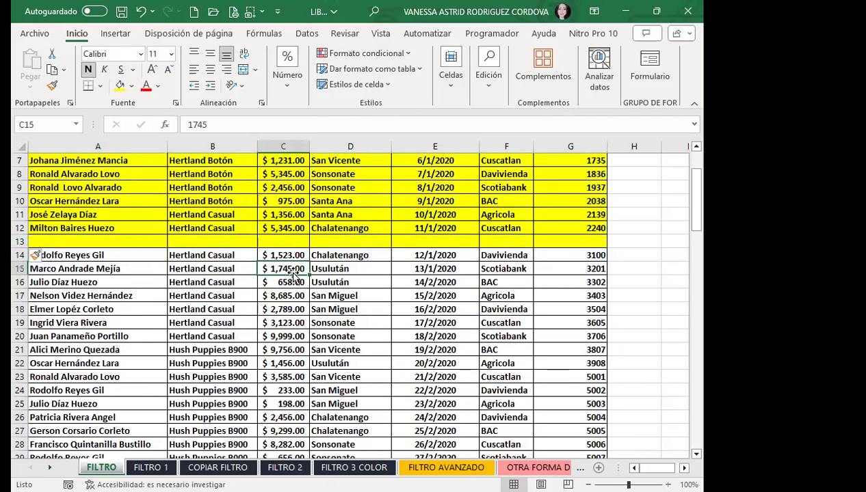
Step: Toggle AutoFilter on and off via Ctrl+Shift+L and Datos > Filtro
key(ctrl+shift+l)
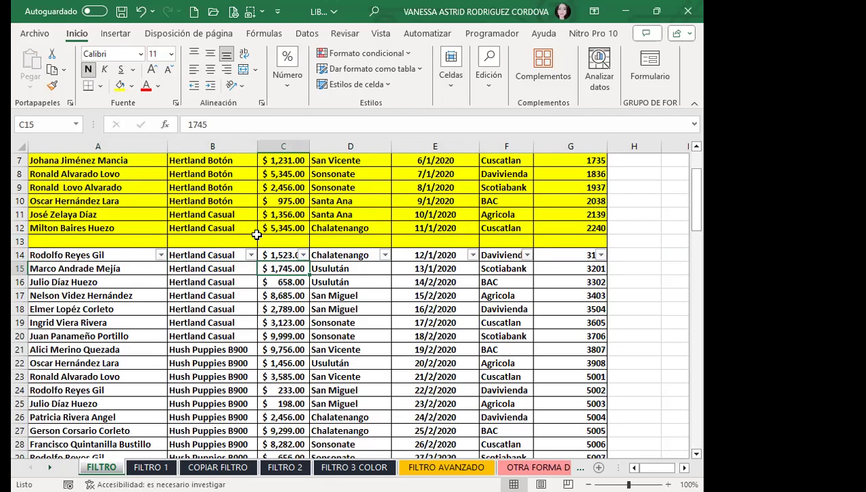
click(213, 241)
scroll(222, 268, up, 2)
key(ctrl+shift+l)
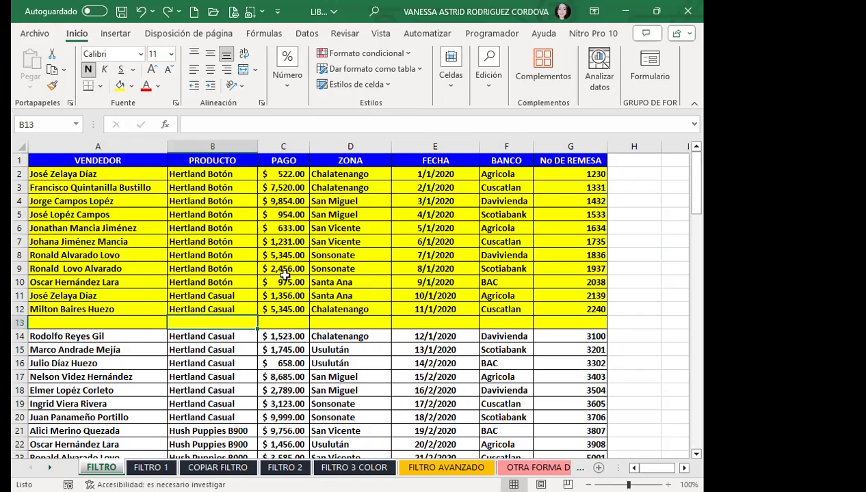
click(284, 273)
click(307, 35)
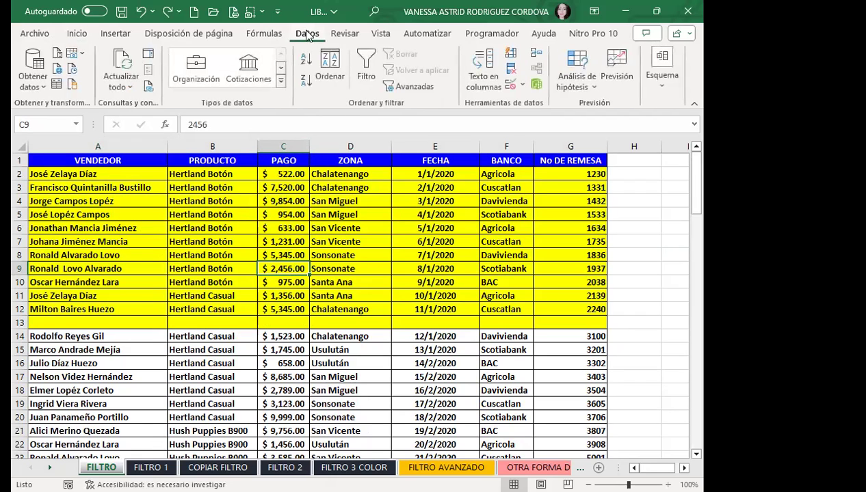
click(366, 68)
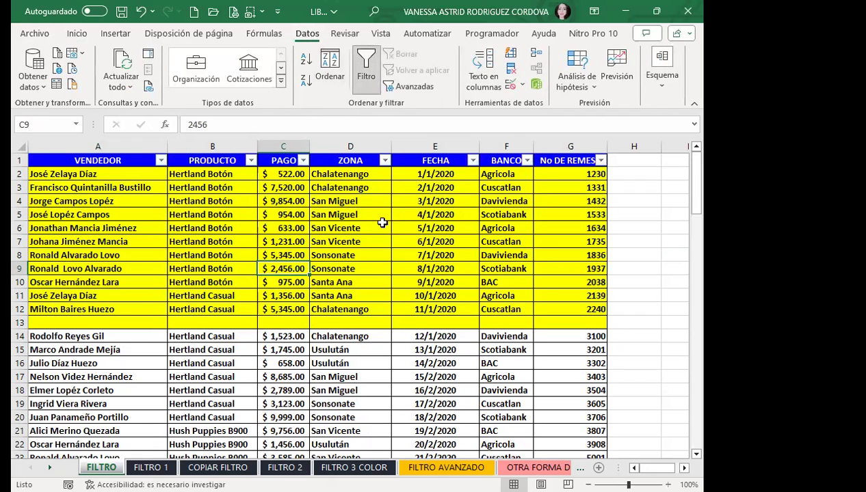
click(366, 69)
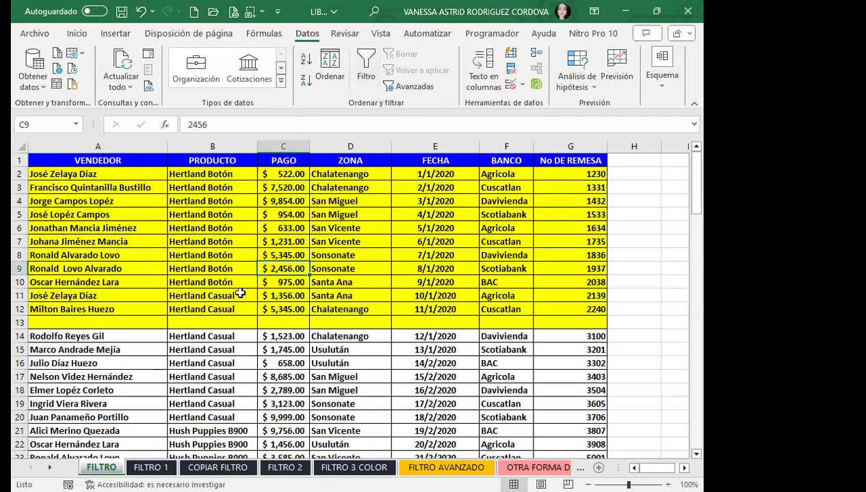
click(206, 323)
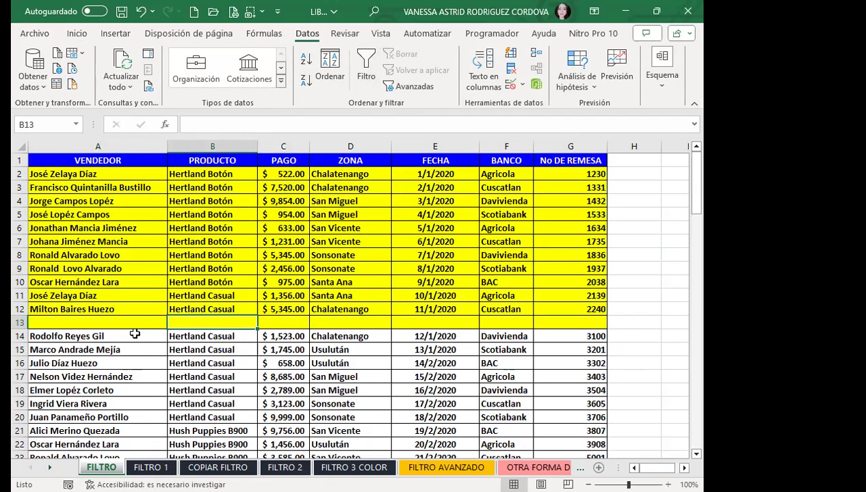
Step: Copy the A1:G1 headers VENDEDOR–No DE REMESA into row 13
drag(111, 158, 564, 140)
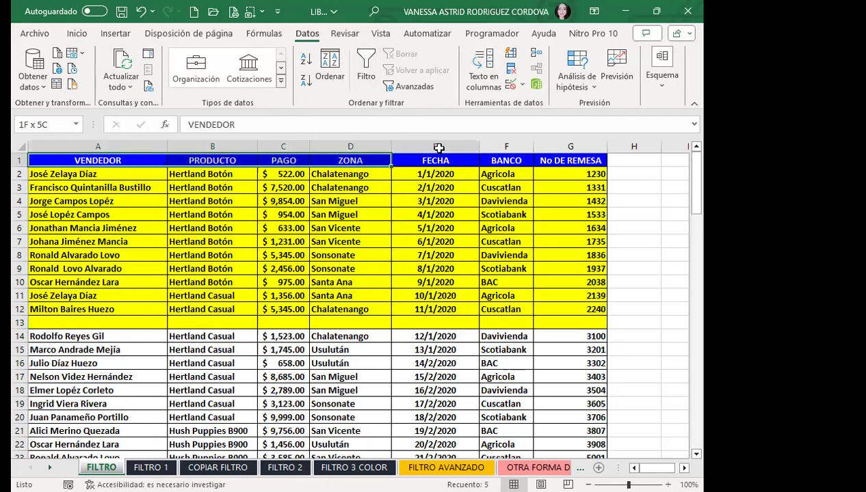
key(ctrl+c)
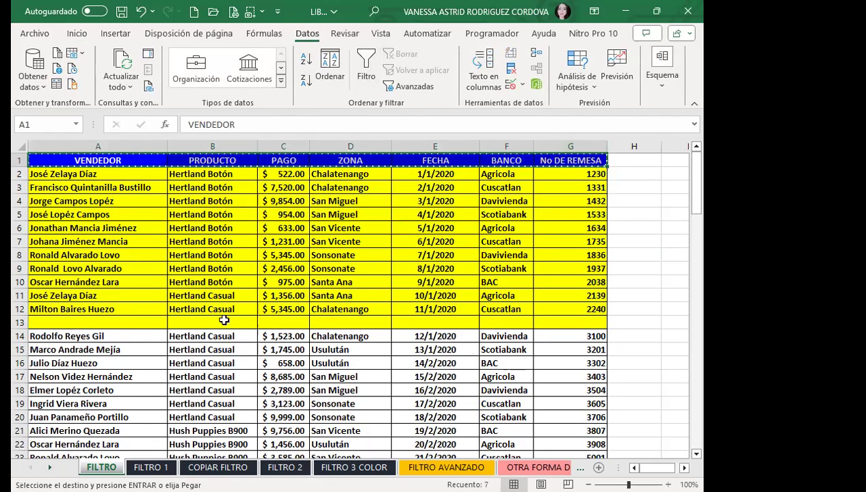
click(144, 323)
key(ctrl+v)
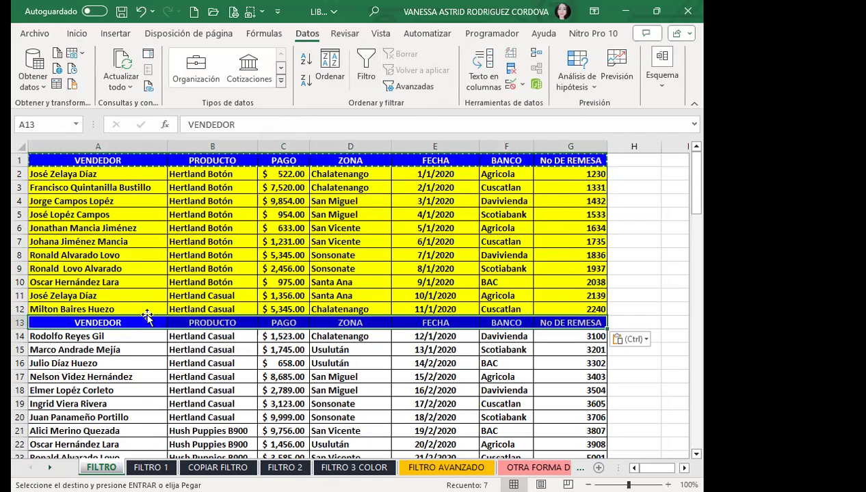
click(175, 335)
key(Escape)
Step: Toggle filtering on and off, undoing the filter added at B10
drag(205, 295, 205, 281)
key(ctrl+shift+l)
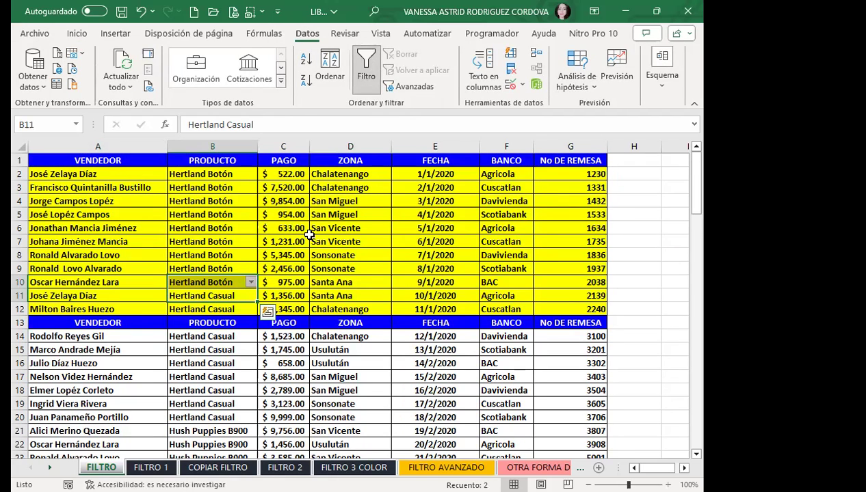
click(300, 255)
key(ctrl+z)
click(287, 255)
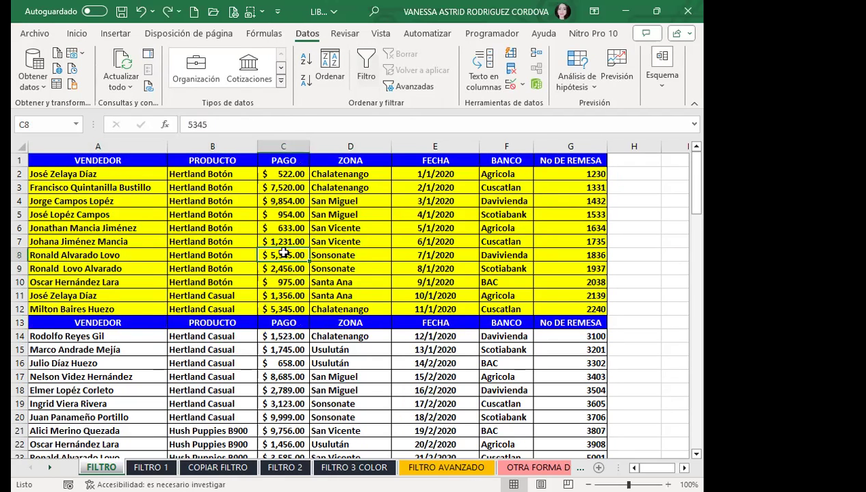
click(366, 68)
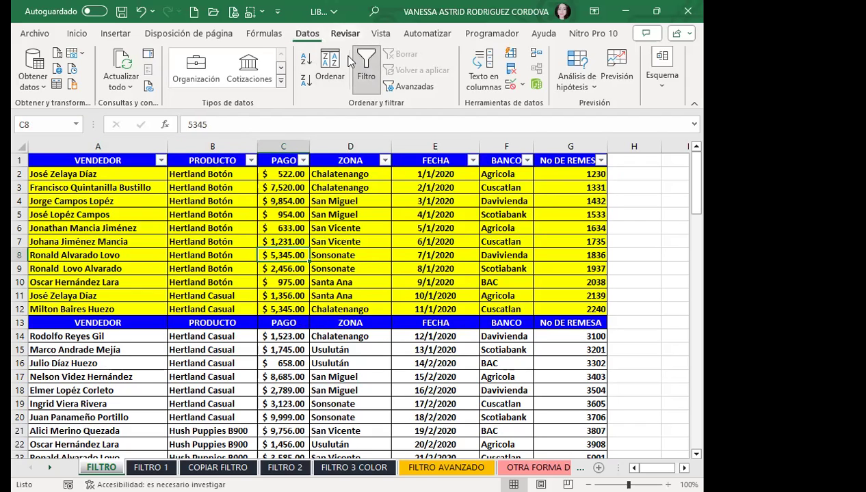
click(363, 65)
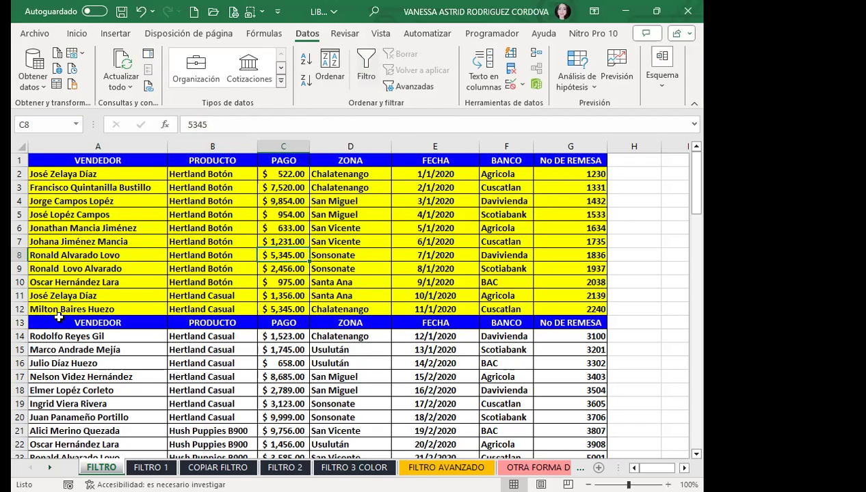
scroll(263, 318, down, 5)
scroll(270, 310, up, 4)
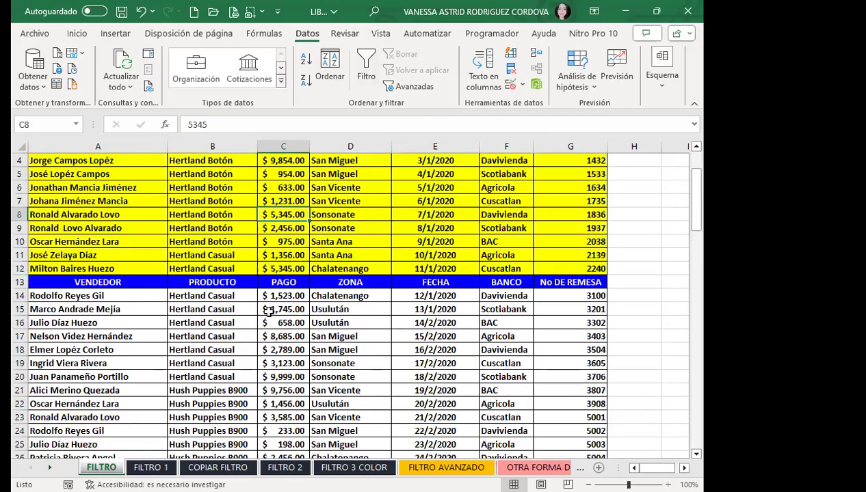
Step: Select the copied header row 13 across all columns
click(233, 280)
scroll(207, 352, down, 4)
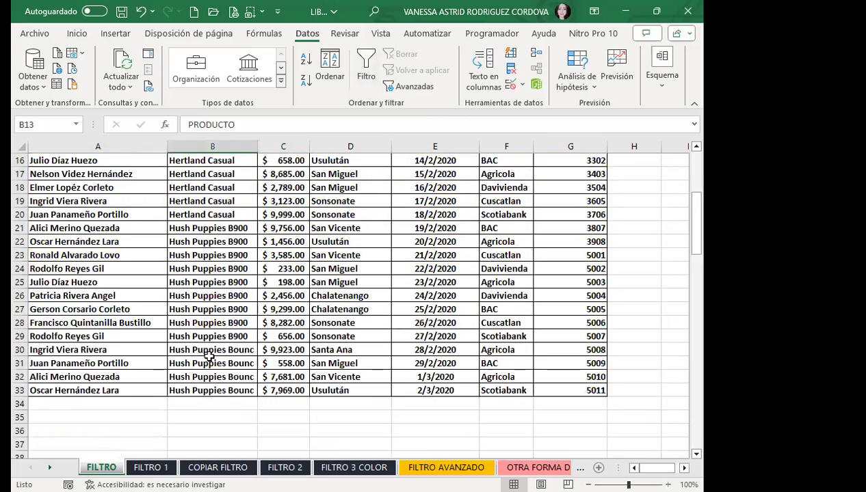
scroll(207, 390, up, 2)
scroll(197, 370, up, 3)
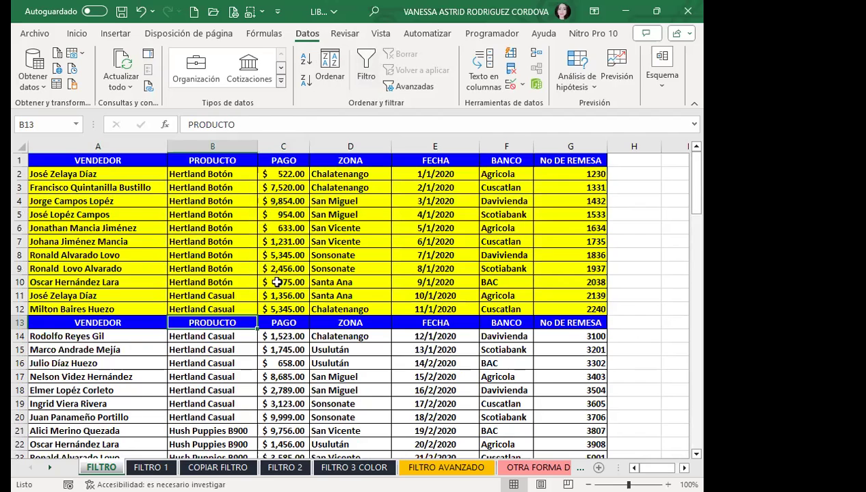
drag(35, 325, 578, 324)
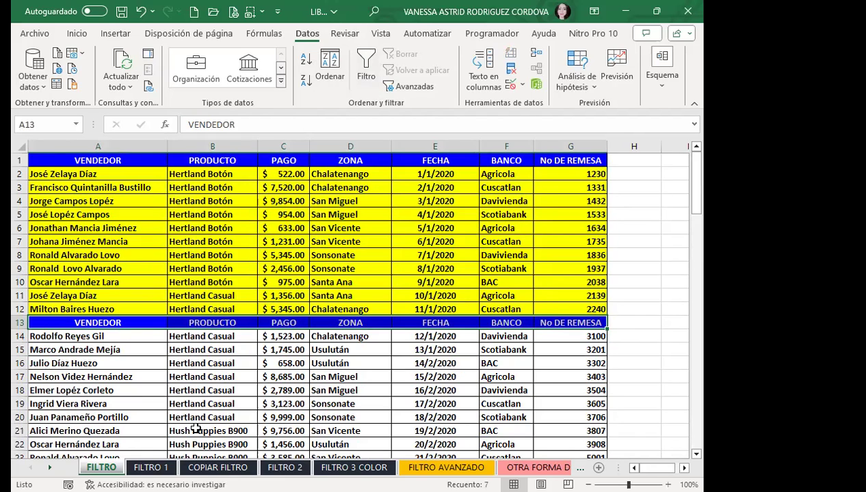
Step: Undo the accidental change so the VENDEDOR header in A13 is restored
scroll(162, 344, down, 1)
scroll(139, 249, down, 1)
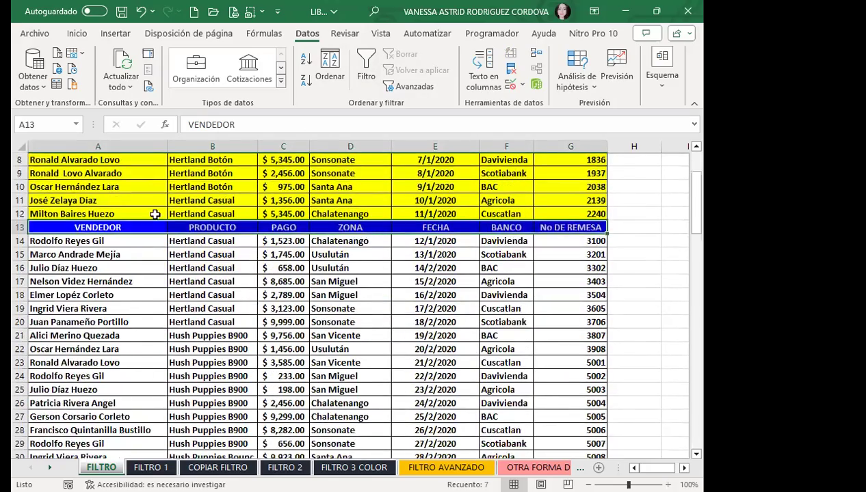
scroll(147, 232, down, 2)
scroll(164, 287, up, 3)
scroll(184, 402, down, 6)
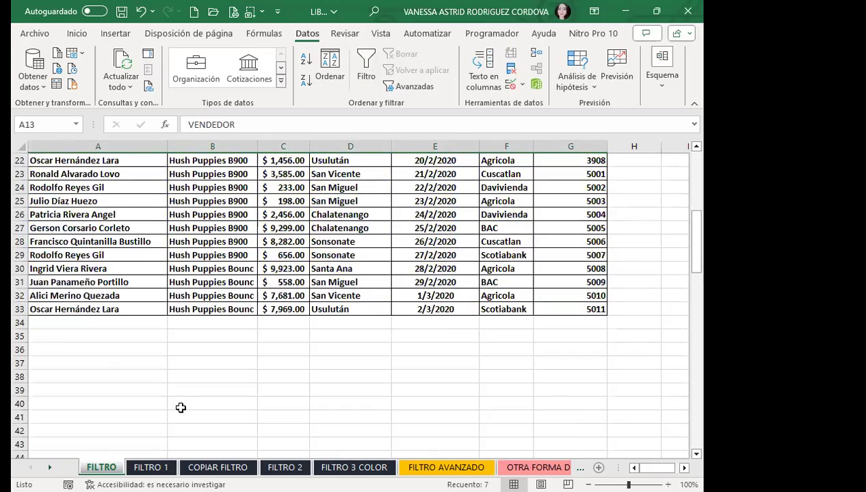
scroll(179, 398, up, 1)
scroll(180, 398, up, 3)
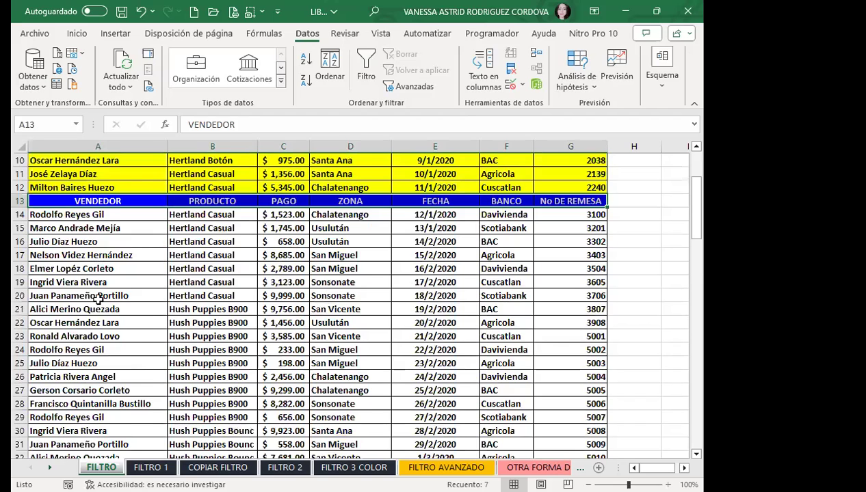
scroll(399, 333, up, 3)
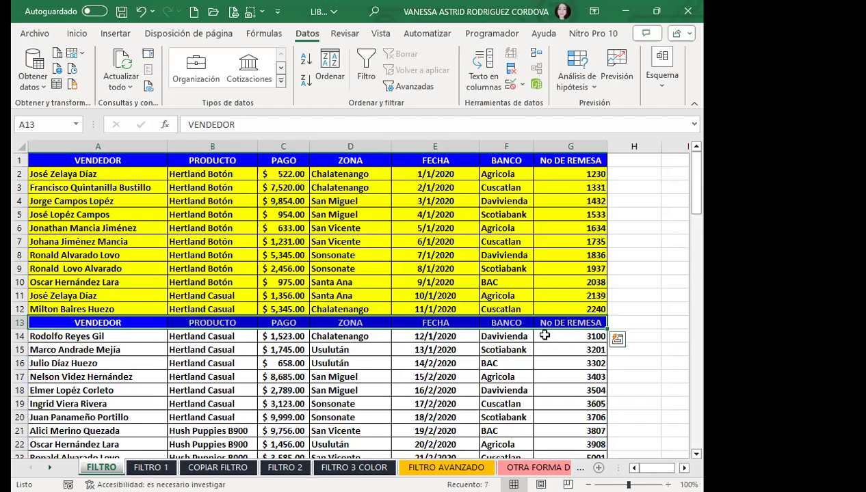
key(BackSpace)
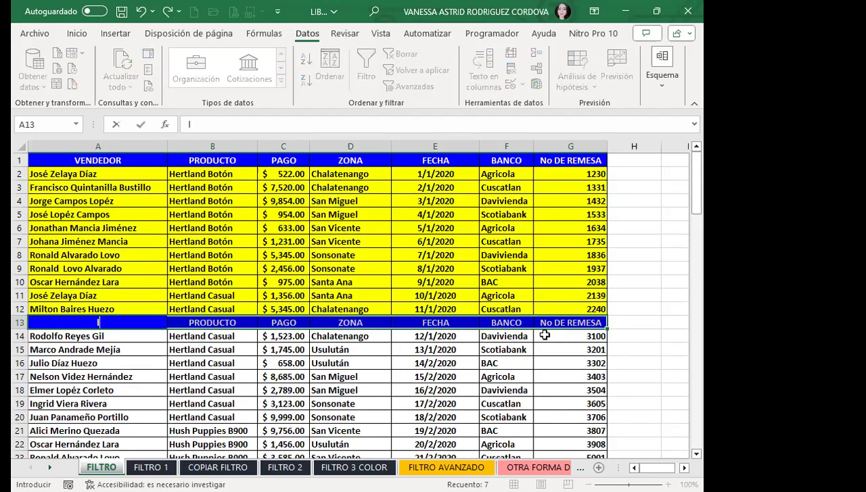
click(124, 363)
click(115, 336)
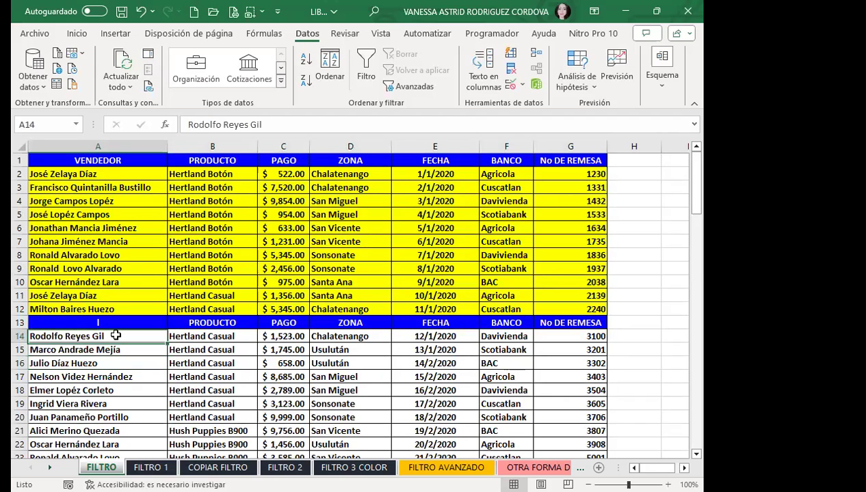
key(ctrl+z)
Step: Select A13:G14 and turn on AutoFilter arrows with Ctrl+Shift+L, keeping VENDEDOR intact
drag(93, 321, 565, 326)
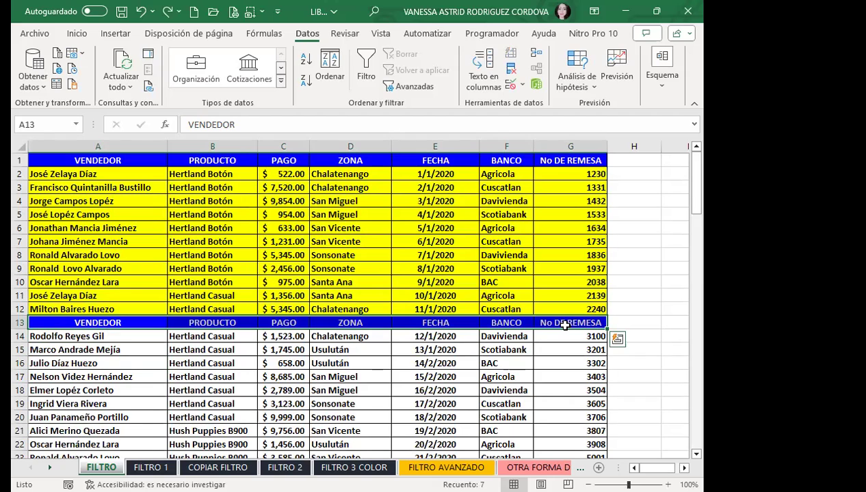
key(BackSpace)
click(425, 368)
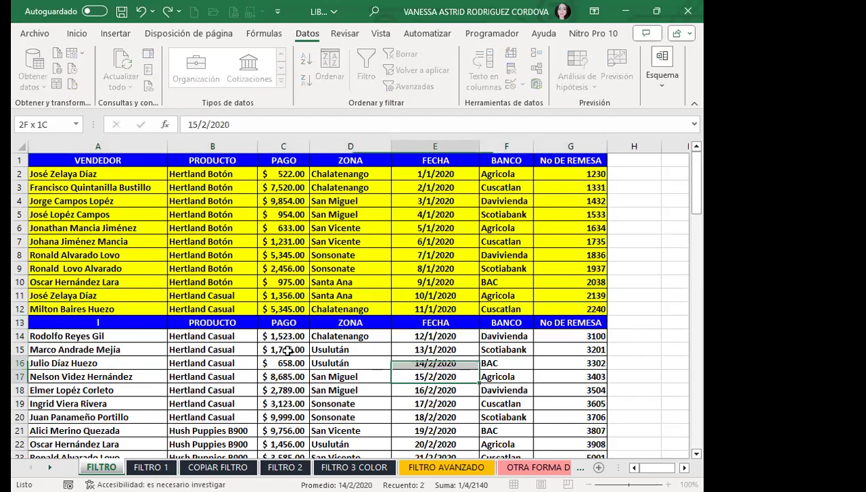
click(212, 364)
key(ctrl+z)
click(78, 377)
mouse_move(98, 323)
mouse_down()
mouse_move(556, 337)
mouse_move(571, 330)
mouse_up()
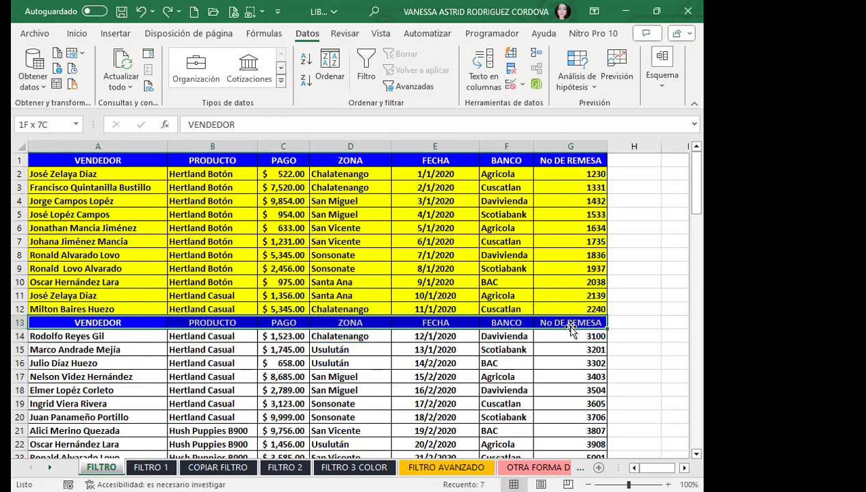
key(ctrl+shift+l)
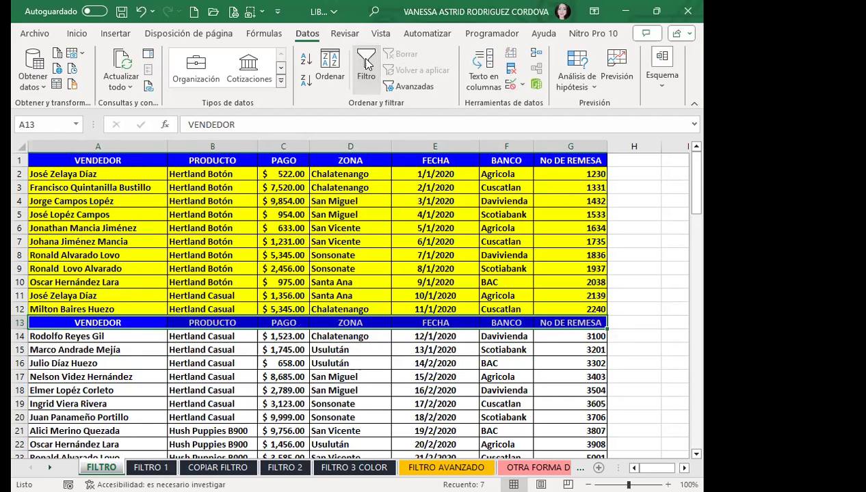
Step: Toggle Filtro off and back on for row 13 from Inicio > Ordenar y filtrar
click(76, 33)
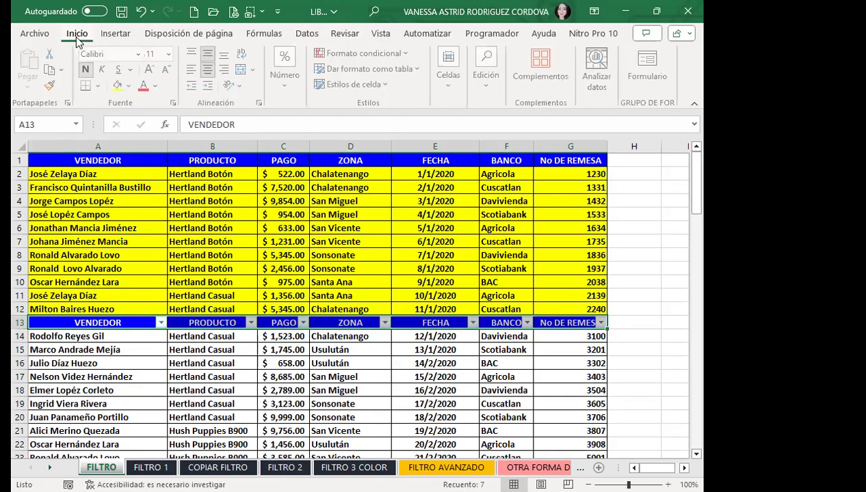
click(486, 96)
click(561, 140)
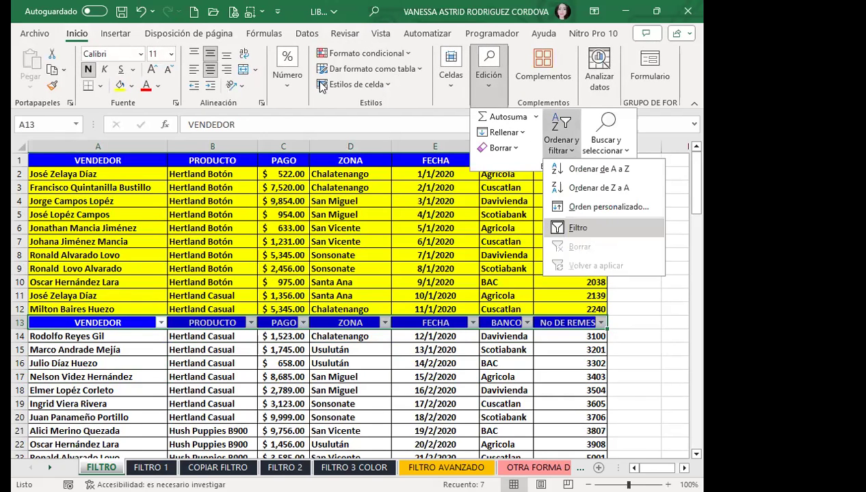
click(550, 224)
click(489, 87)
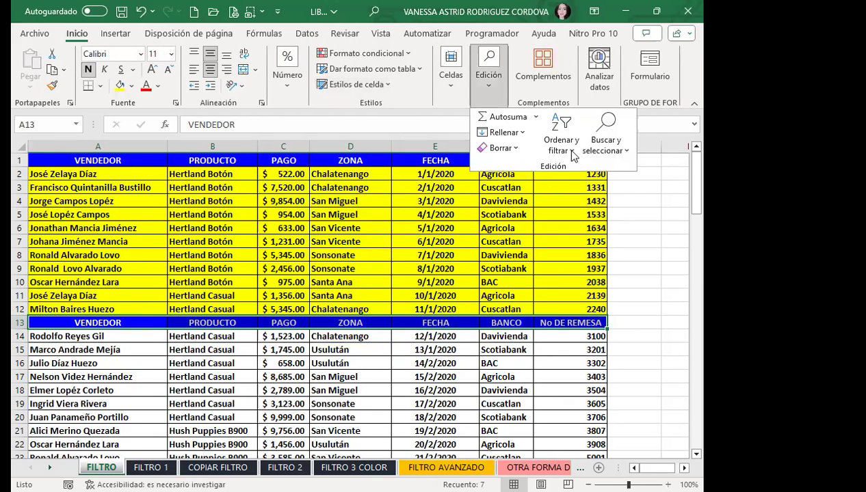
click(560, 141)
click(554, 230)
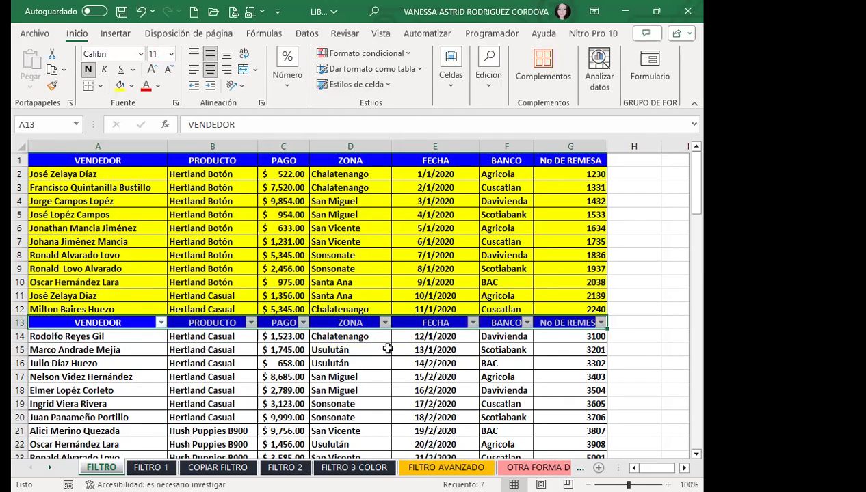
Step: Filter the ZONA column to show only Chalatenango
click(219, 322)
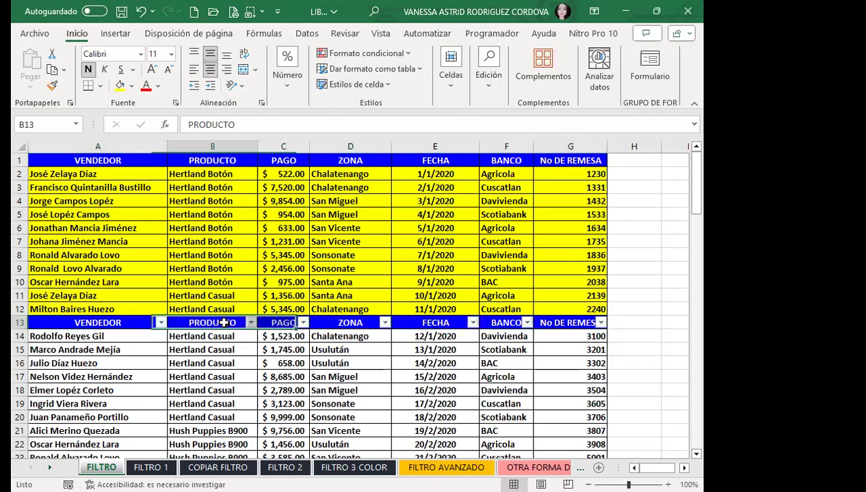
scroll(217, 320, down, 2)
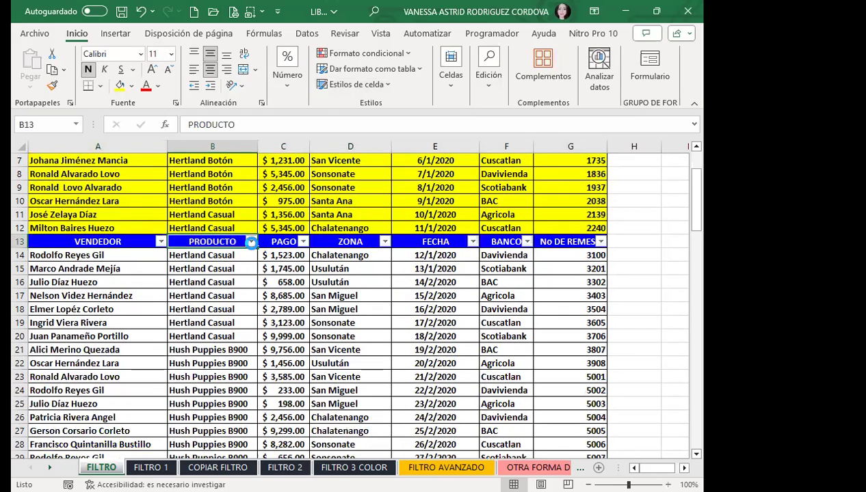
click(251, 243)
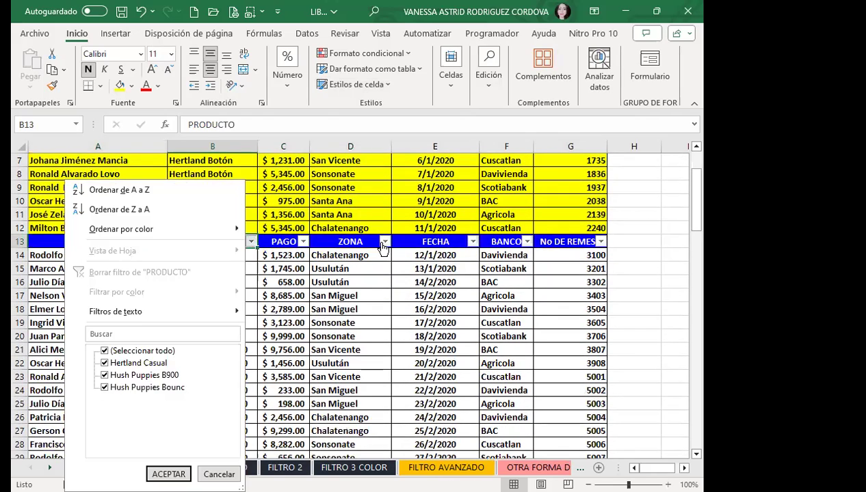
click(383, 248)
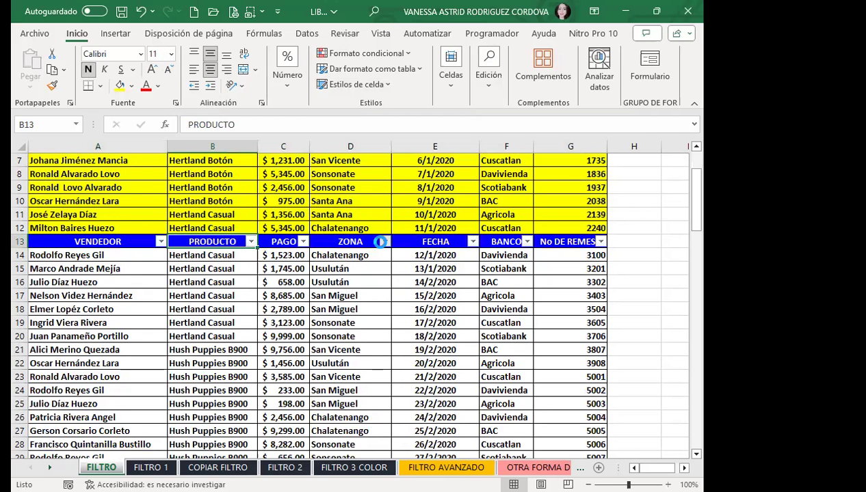
click(385, 242)
click(238, 352)
click(239, 364)
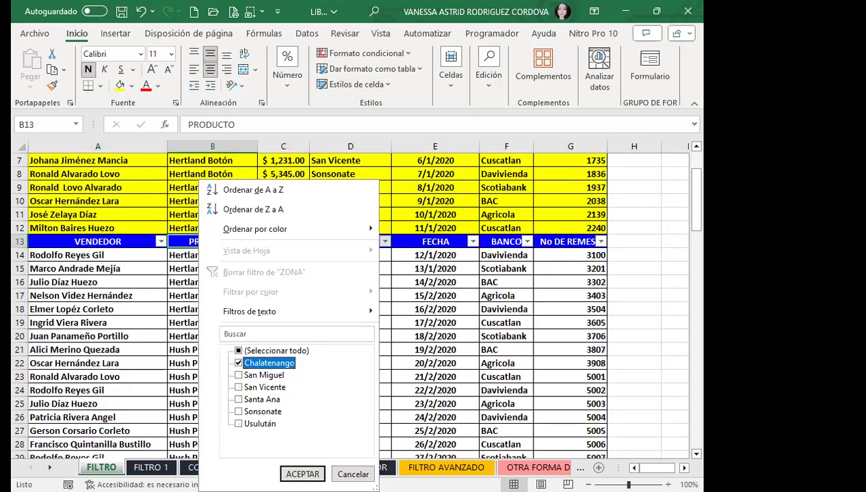
click(302, 474)
scroll(233, 283, up, 2)
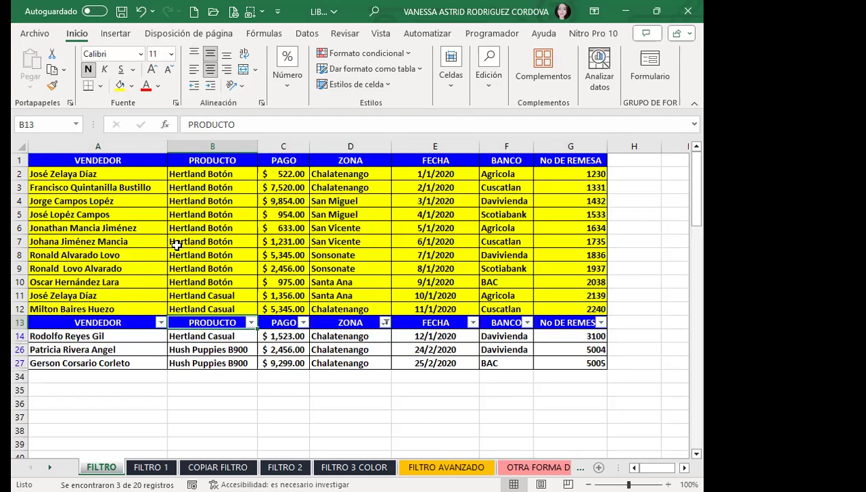
click(233, 172)
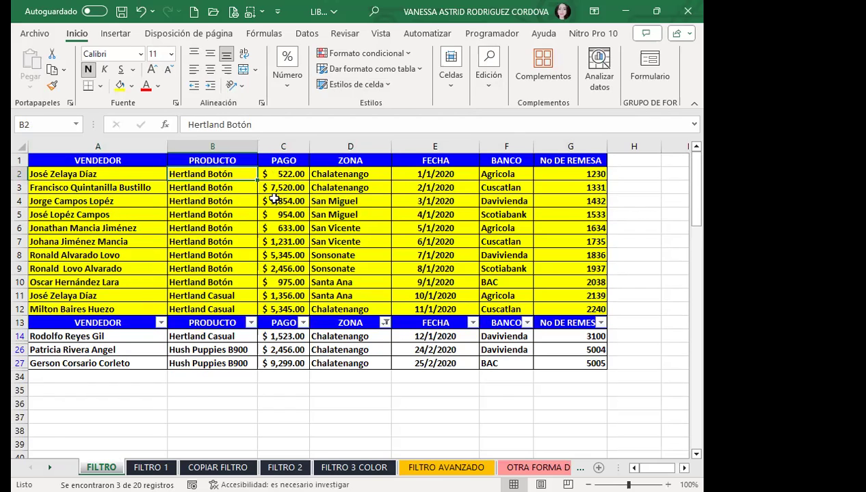
scroll(171, 318, down, 2)
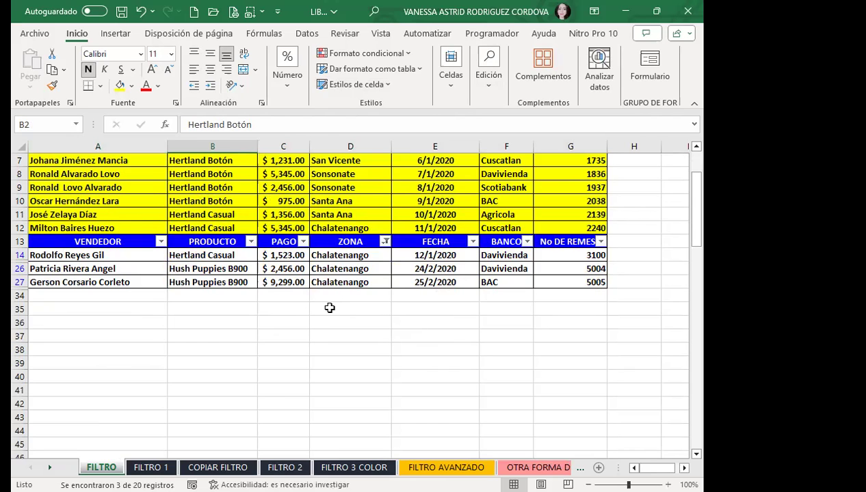
click(291, 200)
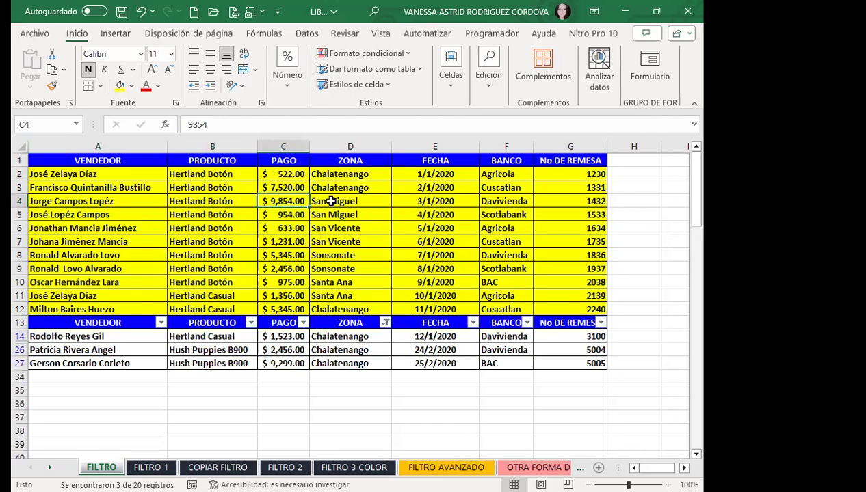
click(342, 237)
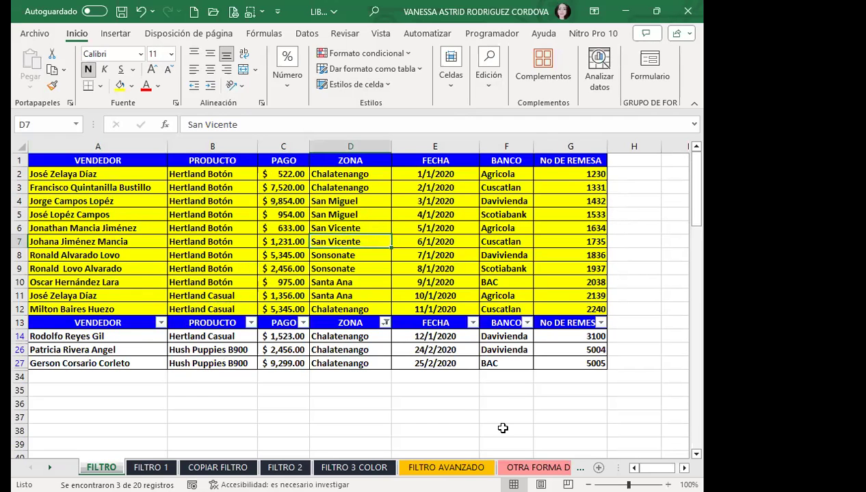
scroll(357, 372, down, 2)
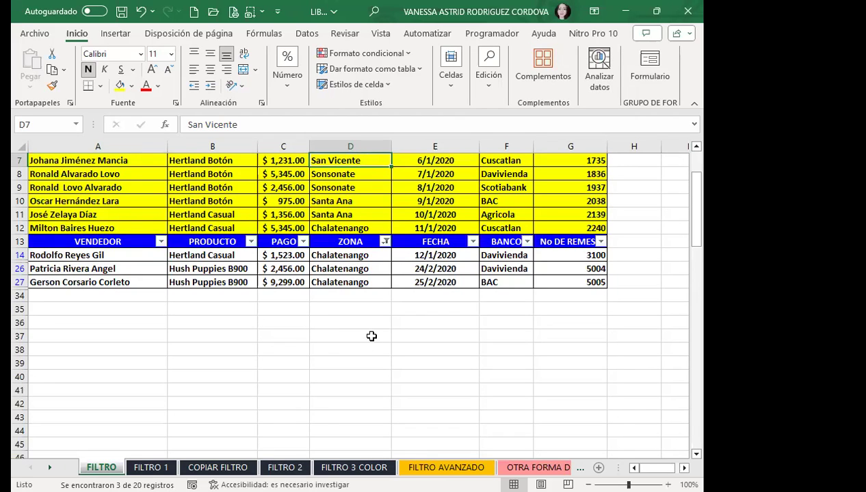
scroll(90, 158, up, 2)
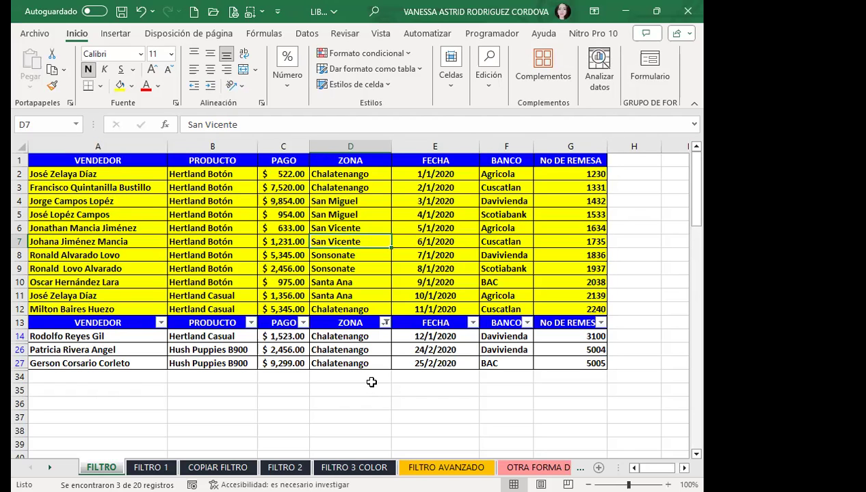
scroll(284, 291, down, 3)
scroll(381, 293, up, 3)
drag(65, 290, 571, 293)
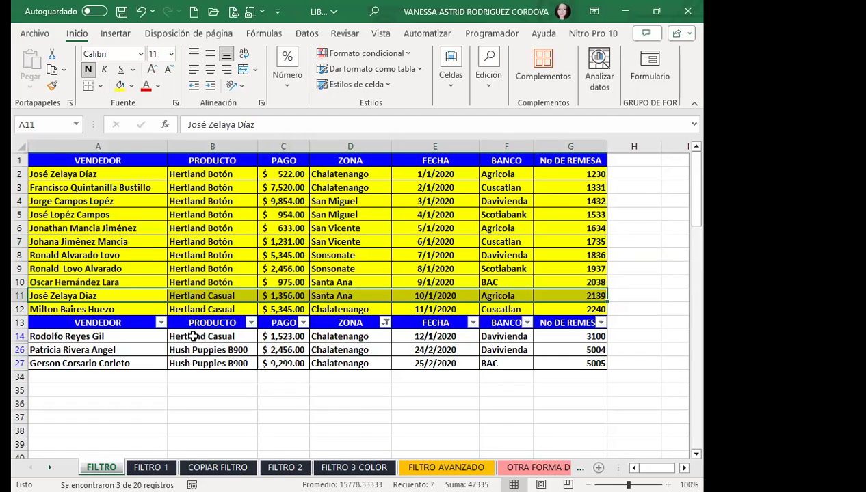
click(192, 320)
drag(86, 158, 539, 159)
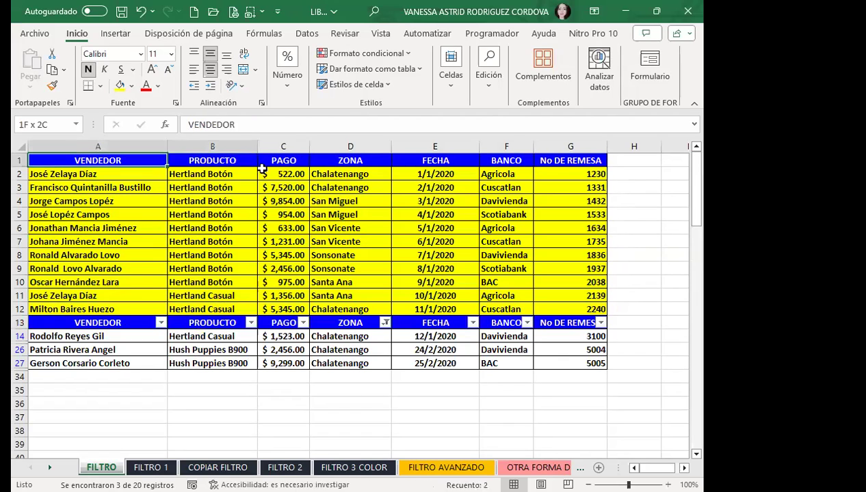
click(91, 323)
drag(91, 322, 577, 322)
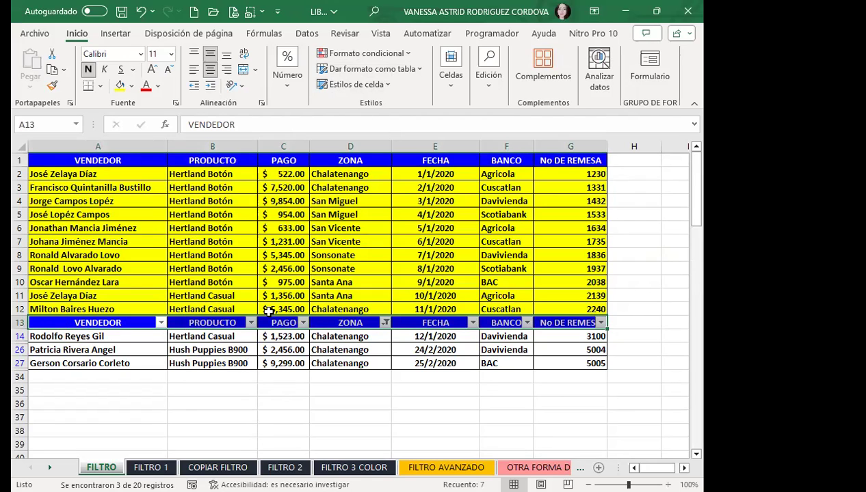
click(81, 336)
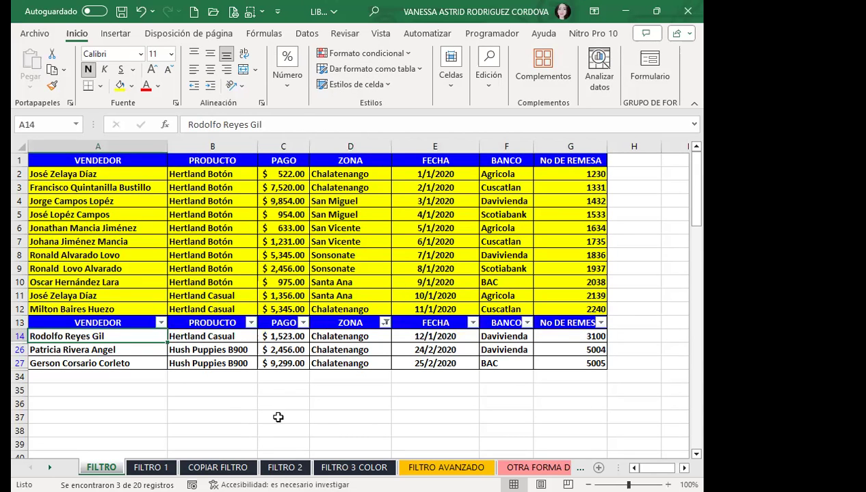
click(328, 350)
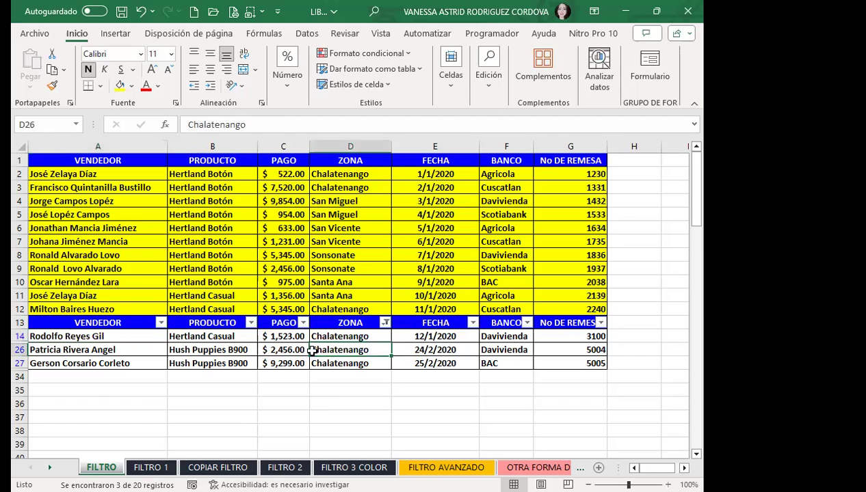
click(345, 360)
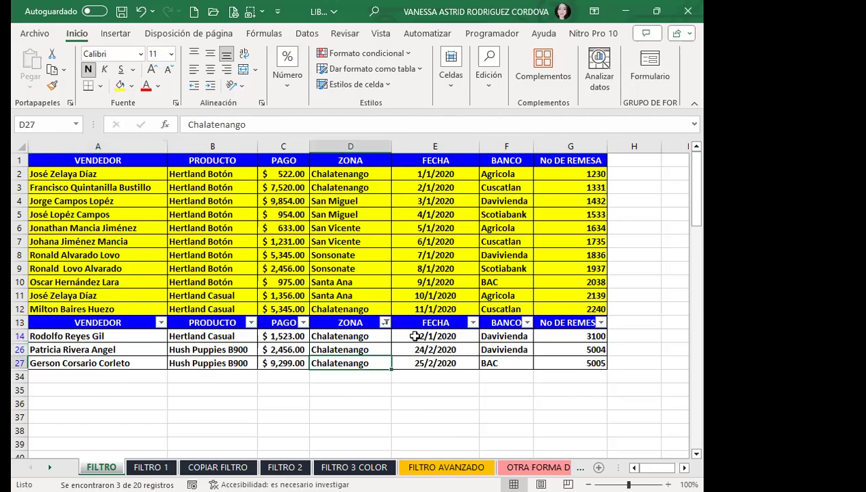
click(346, 294)
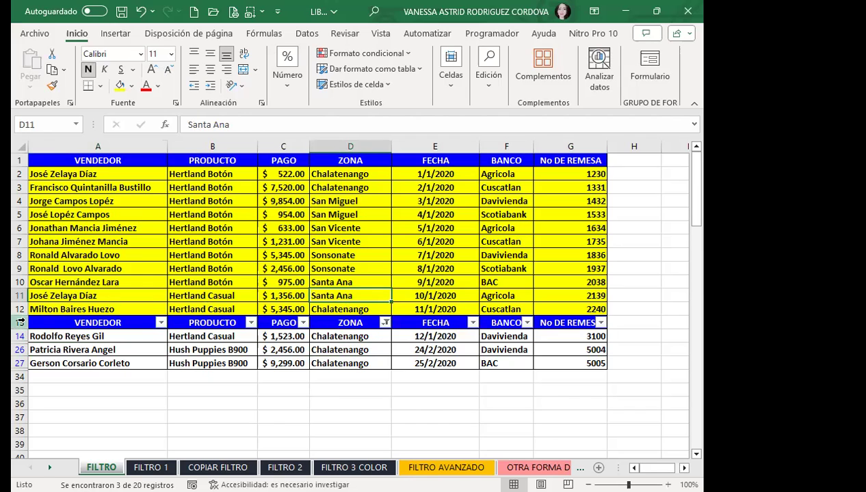
click(19, 323)
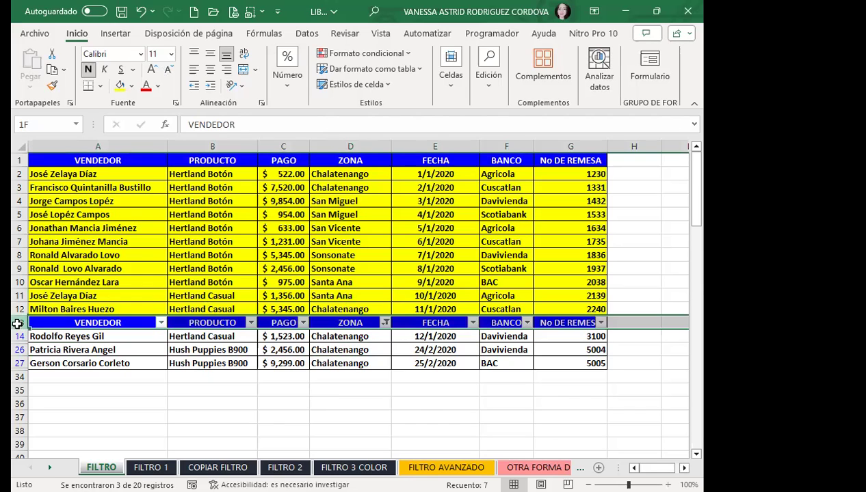
Step: Delete the extra header row 13 and set rows A2:G13 to Sin relleno
click(451, 86)
click(470, 124)
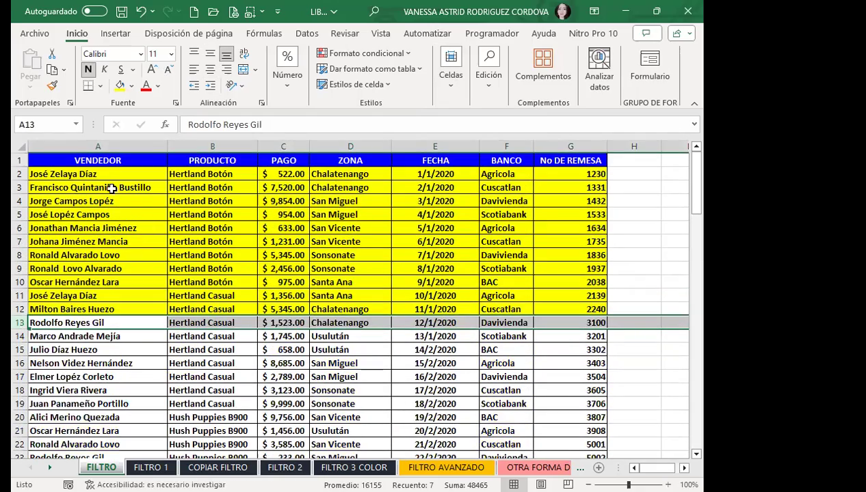
drag(103, 171, 570, 319)
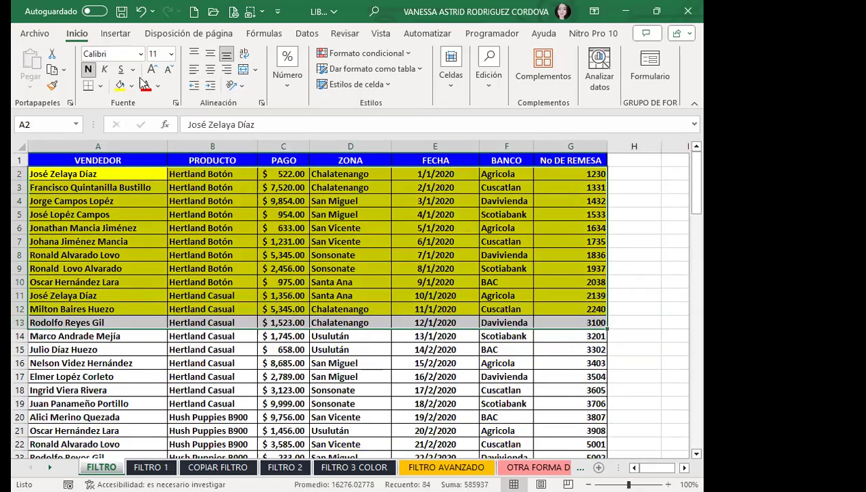
click(132, 86)
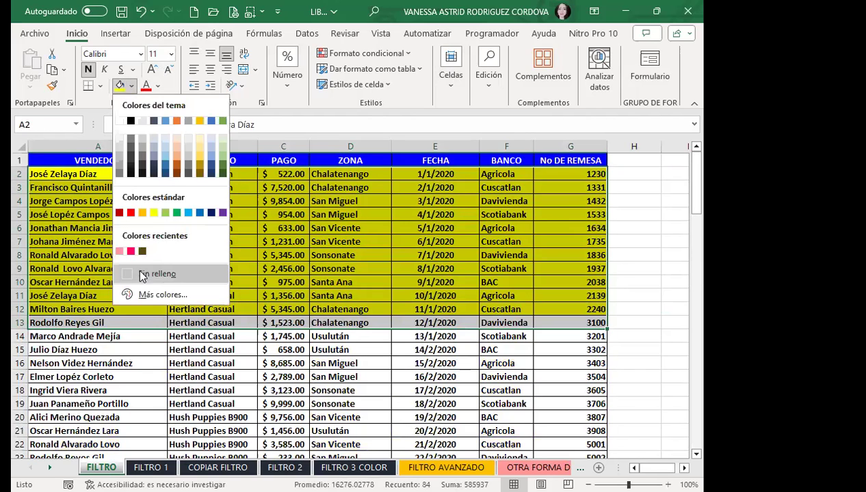
click(139, 272)
Step: Turn on AutoFilter for the row 1 headers with Ctrl+Shift+L
click(218, 174)
click(228, 162)
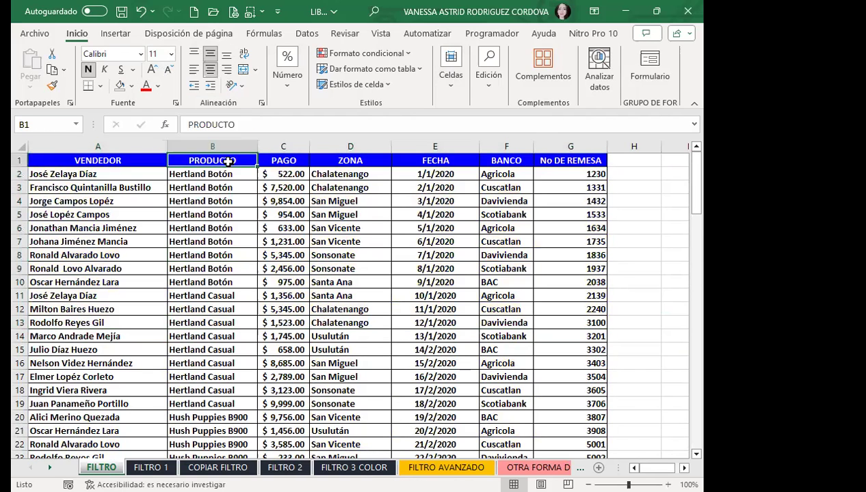
key(ctrl+shift+l)
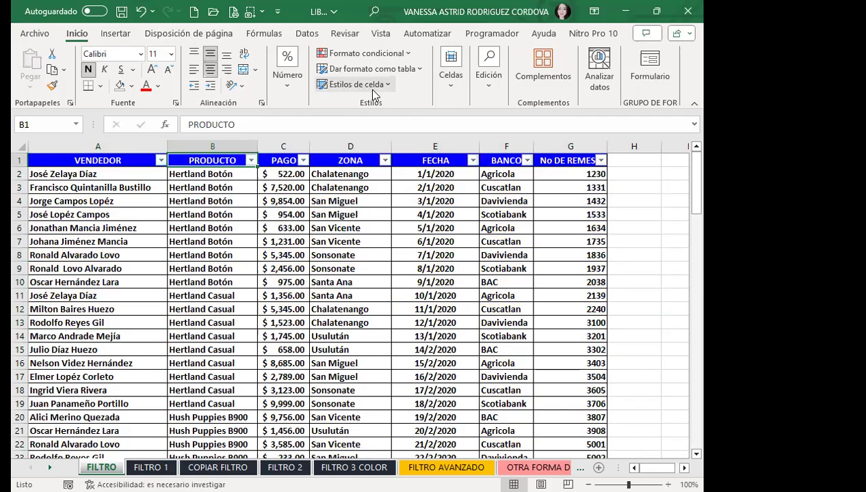
Step: Show the Filtros de texto submenu in the PRODUCTO column's filter list
click(251, 160)
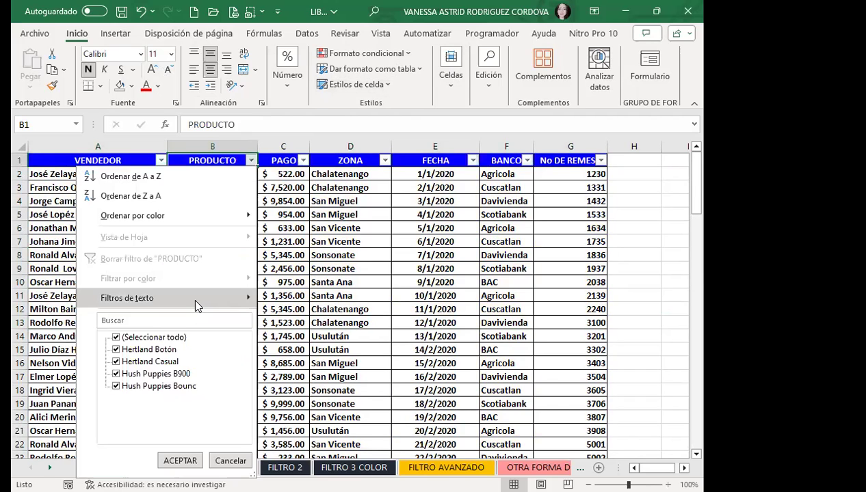
mouse_move(195, 301)
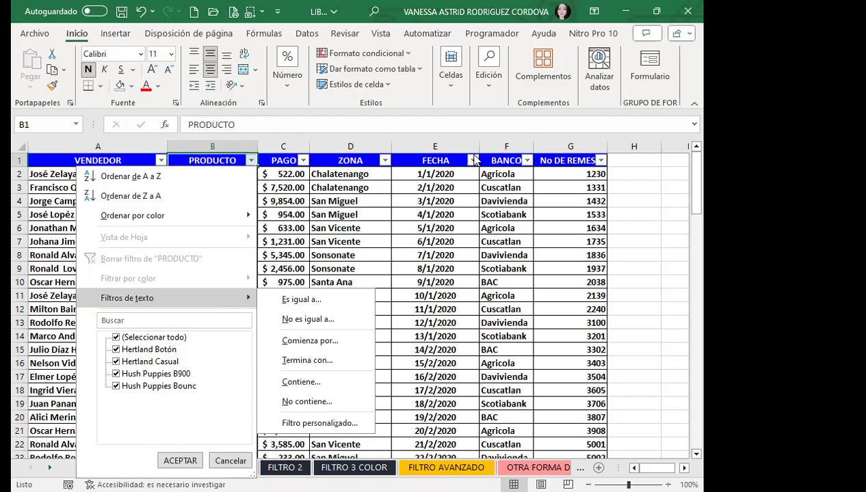
Step: Inspect the Filtros de fecha submenu in the FECHA column's filter list
click(471, 160)
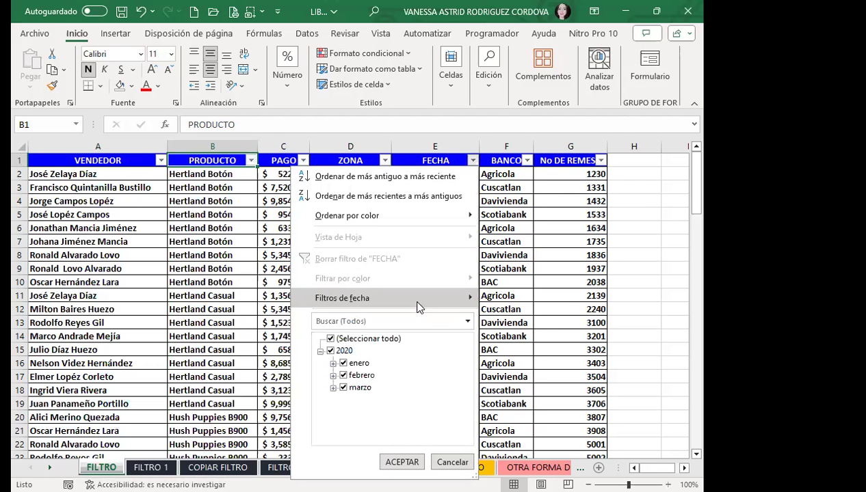
mouse_move(419, 307)
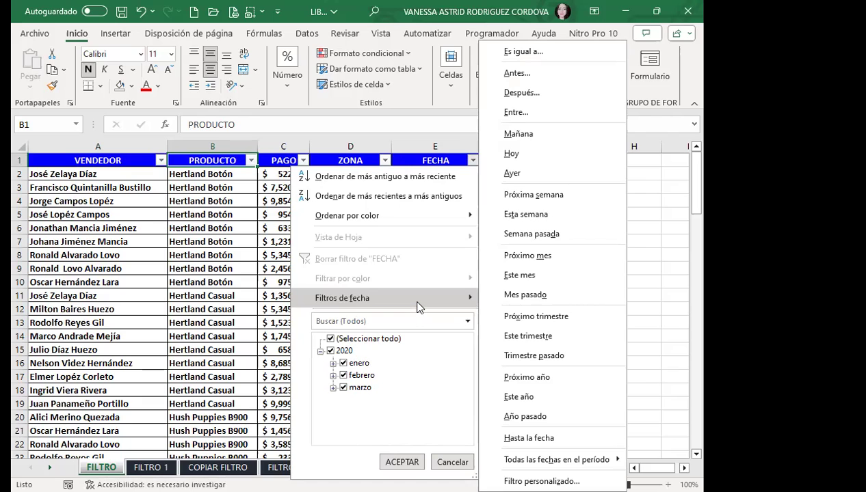
click(195, 284)
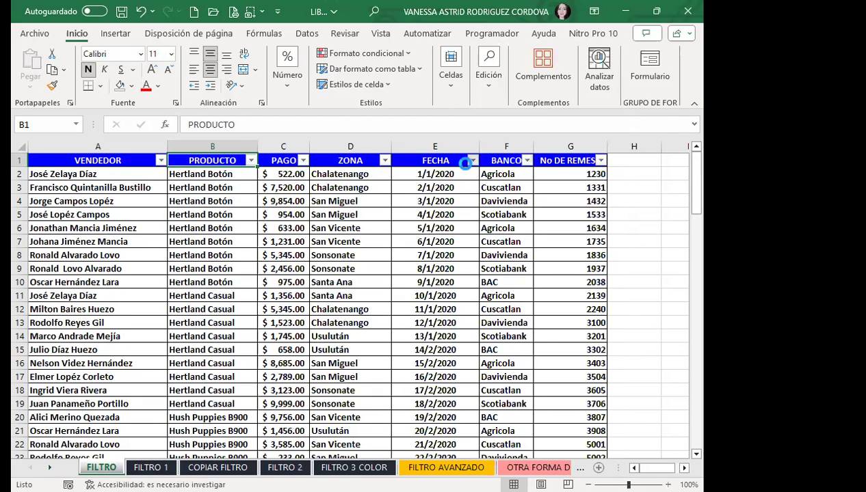
click(472, 160)
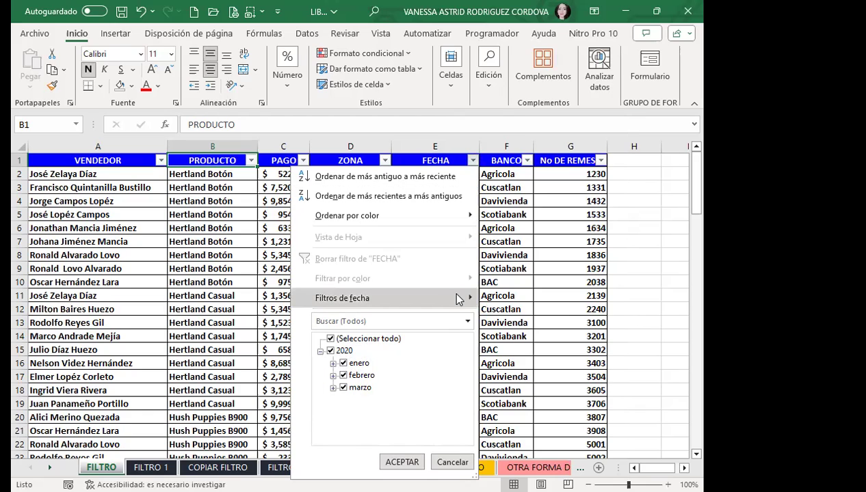
mouse_move(459, 301)
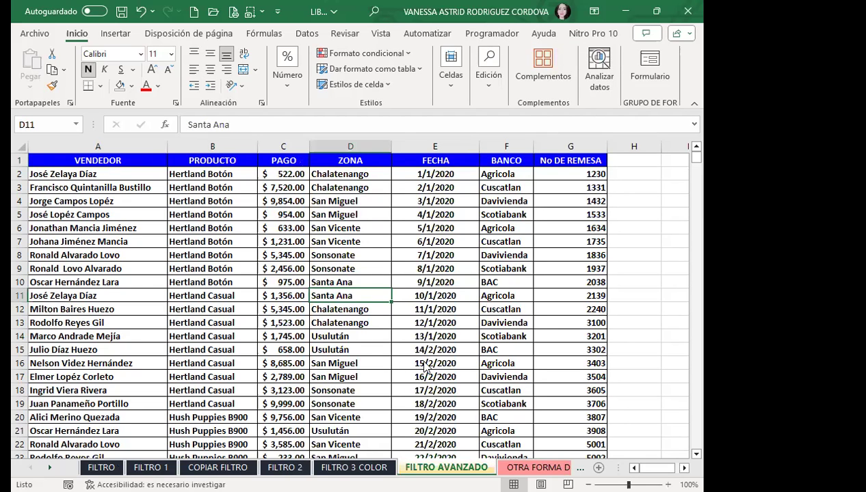
Step: Copy the BANCO header and Agricola value from F1:F2
click(352, 271)
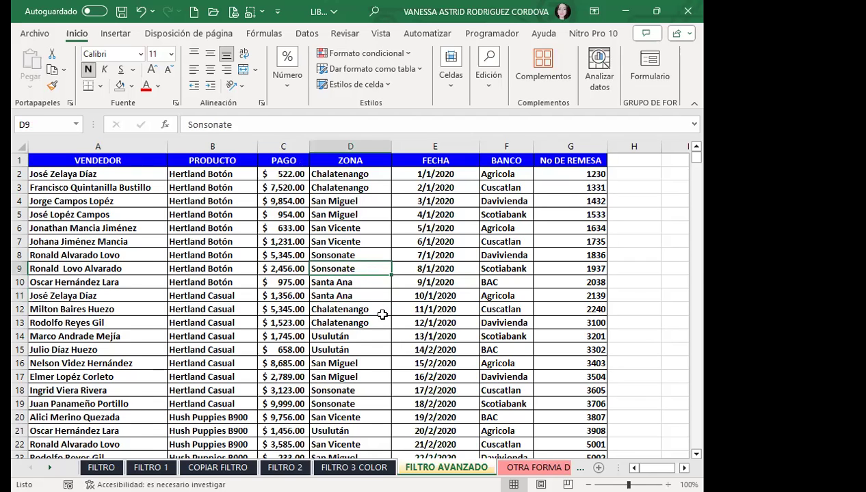
scroll(327, 333, down, 4)
scroll(321, 305, down, 5)
scroll(322, 305, down, 3)
scroll(354, 305, up, 1)
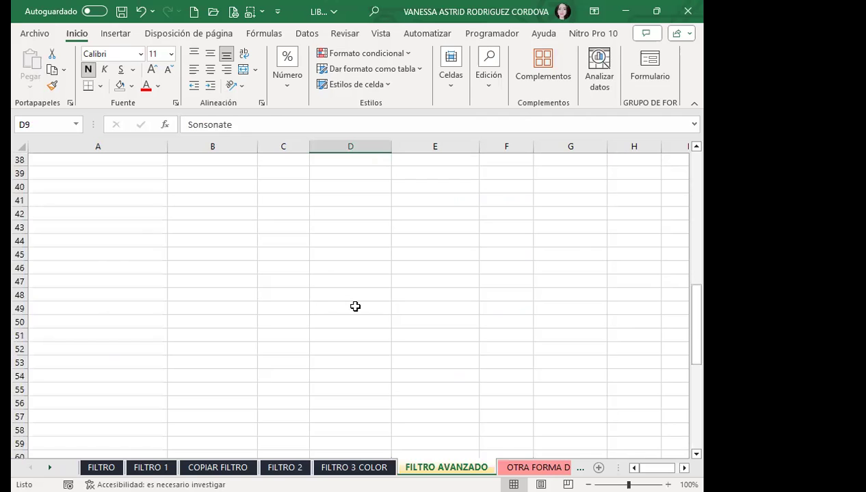
scroll(351, 300, up, 3)
scroll(351, 300, up, 5)
scroll(360, 288, up, 3)
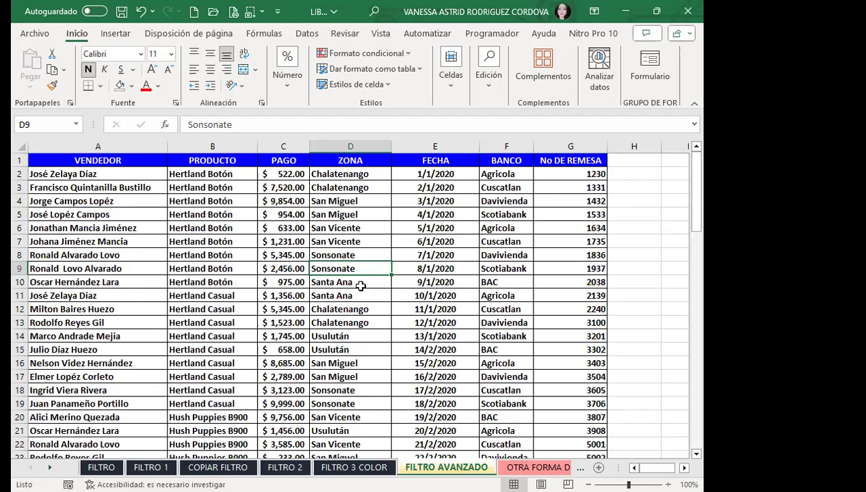
drag(524, 164, 521, 170)
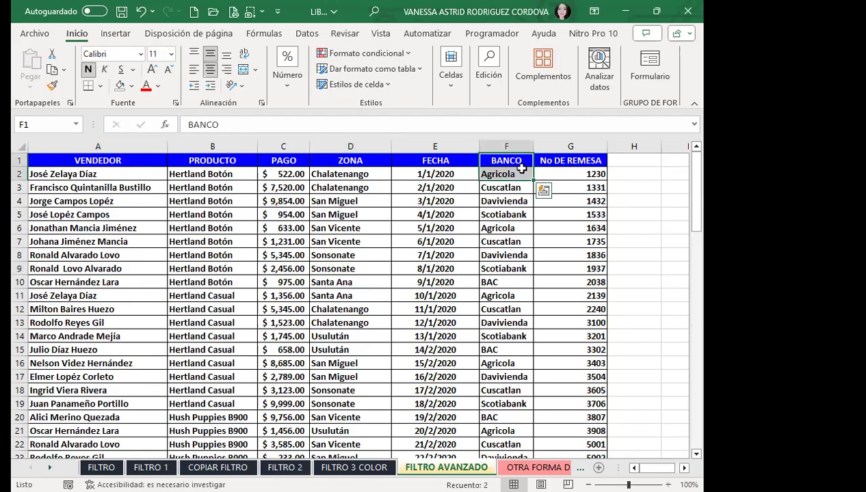
key(ctrl+c)
Step: Paste BANCO and Agricola into E36:E37 below the data
scroll(421, 281, down, 4)
scroll(421, 282, down, 5)
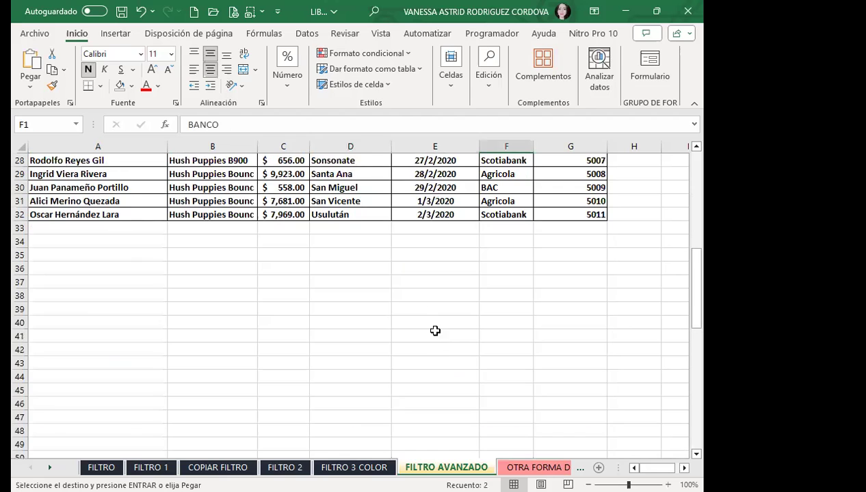
click(440, 256)
click(425, 268)
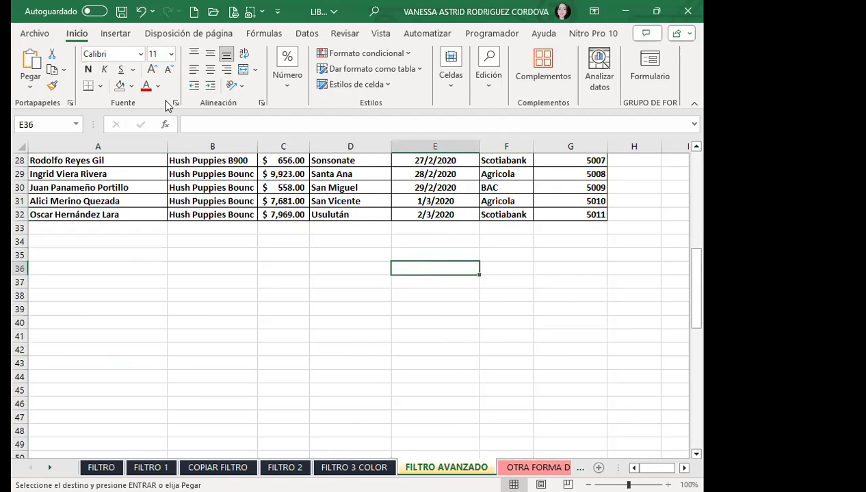
click(35, 70)
click(394, 319)
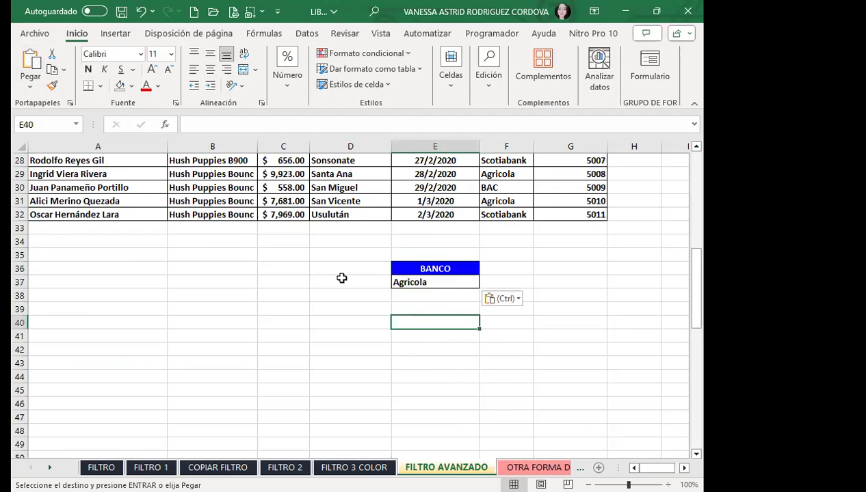
Step: Return the active cell to D7 inside the data list
scroll(331, 275, up, 9)
click(331, 280)
key(ctrl+Up)
click(331, 268)
click(333, 244)
click(307, 34)
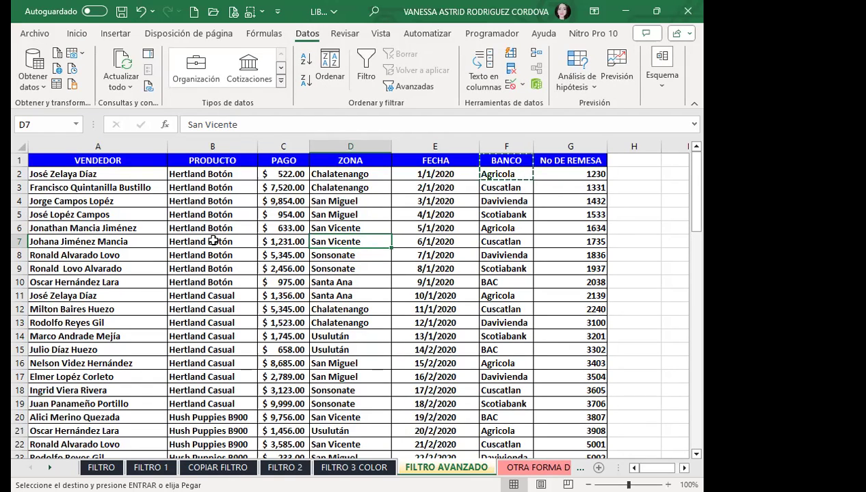
Step: Cancel the copy marquee and try the Advanced Filter dialog, closing it unapplied
key(Escape)
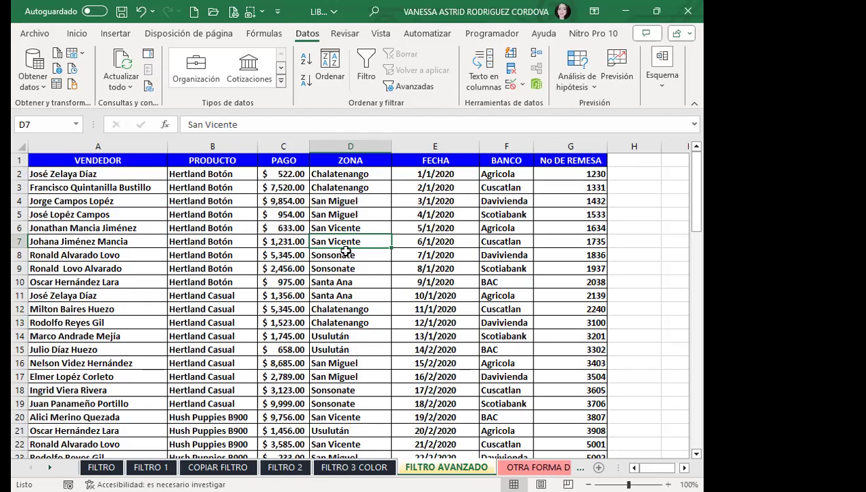
click(410, 87)
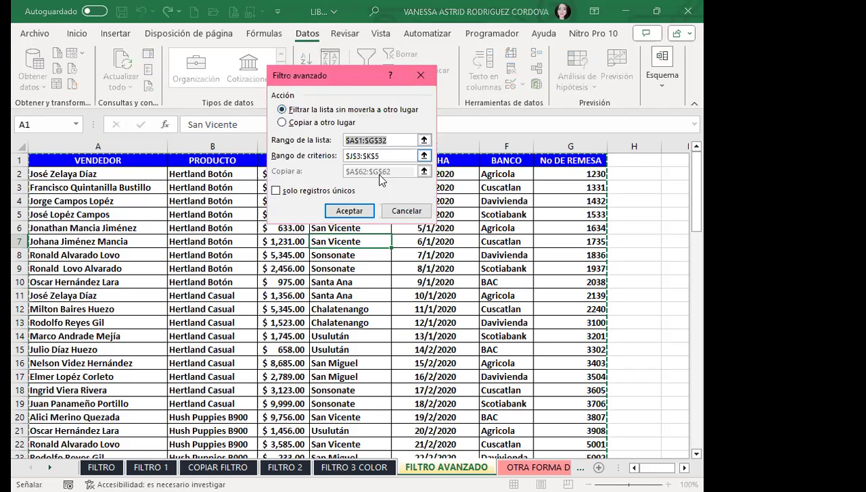
key(BackSpace)
key(Tab)
key(BackSpace)
click(281, 122)
click(352, 171)
key(BackSpace)
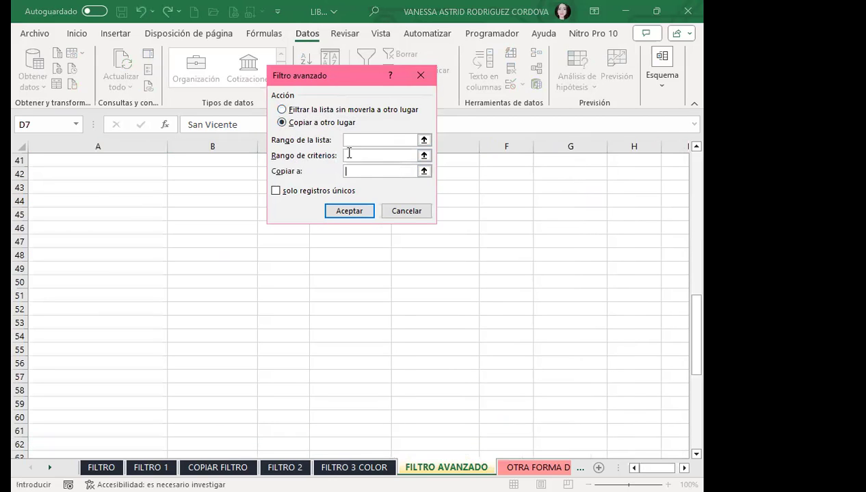
click(283, 111)
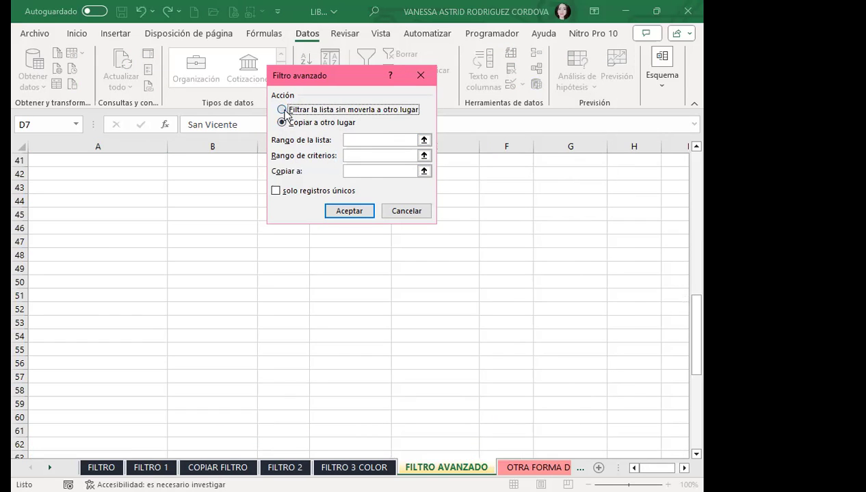
click(361, 142)
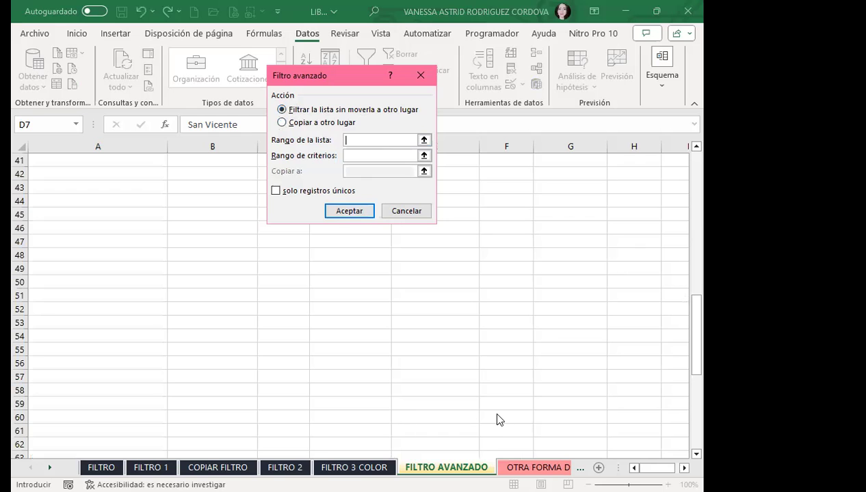
key(Escape)
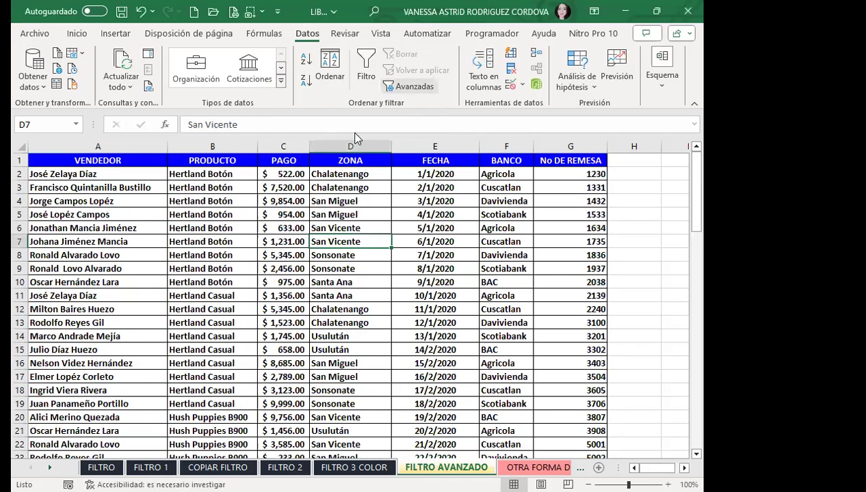
Step: Reopen Advanced Filter, clear its ranges and choose copying results to another location
click(396, 87)
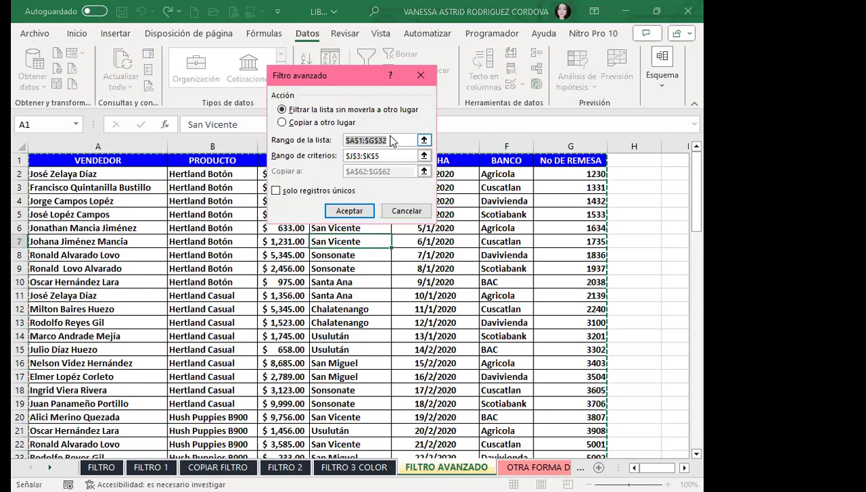
key(BackSpace)
click(382, 155)
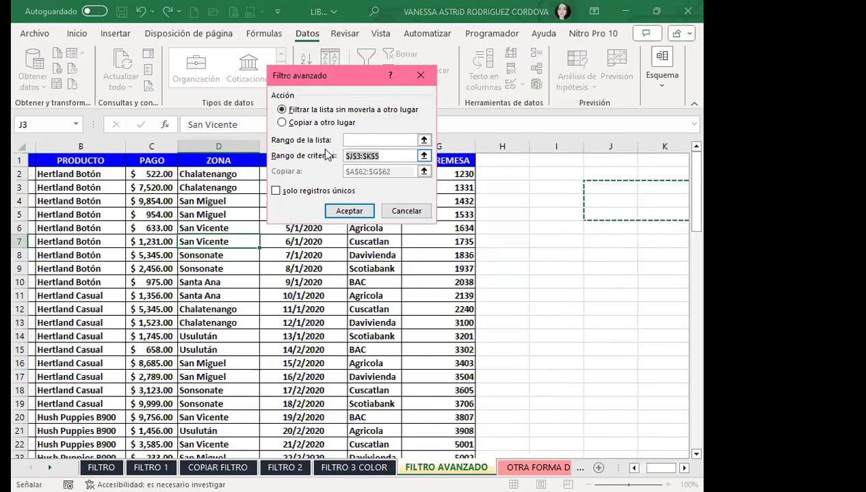
key(BackSpace)
click(286, 130)
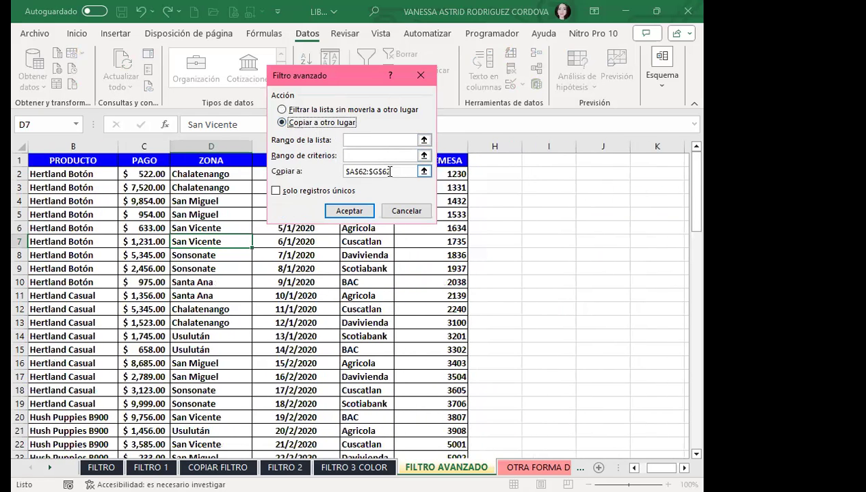
click(379, 170)
key(BackSpace)
Step: Set the advanced filter list range to A1:G32
click(366, 141)
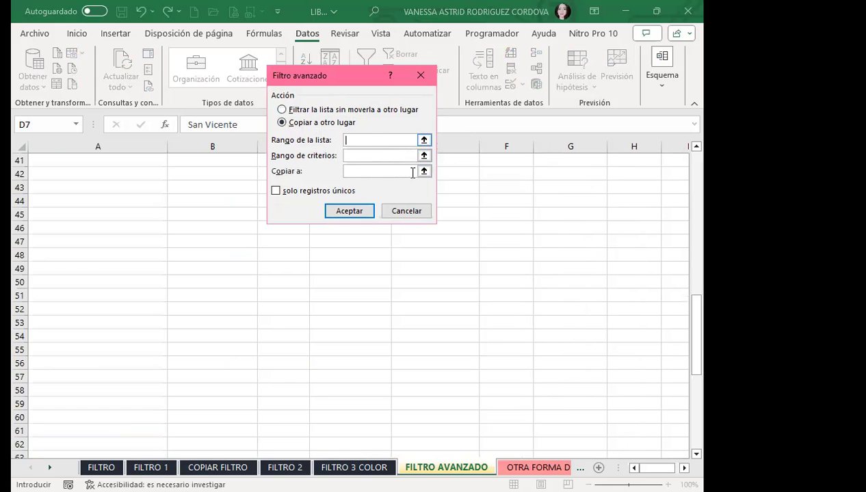
drag(696, 319, 696, 164)
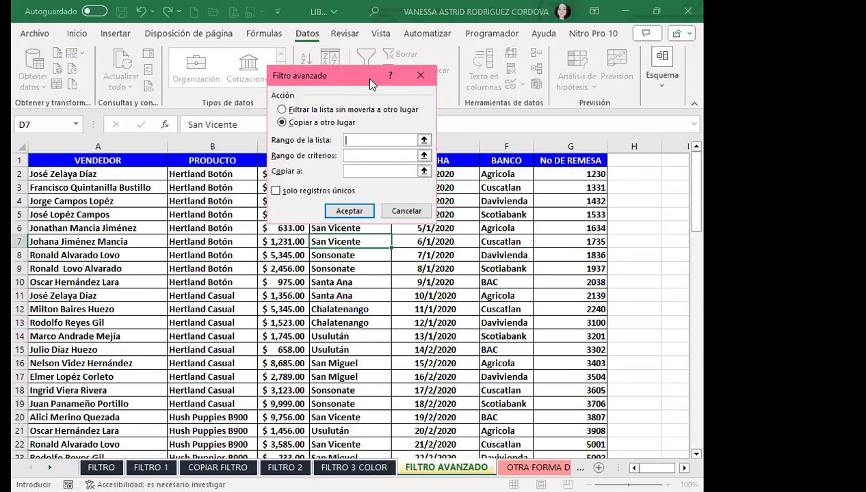
drag(372, 83, 428, 43)
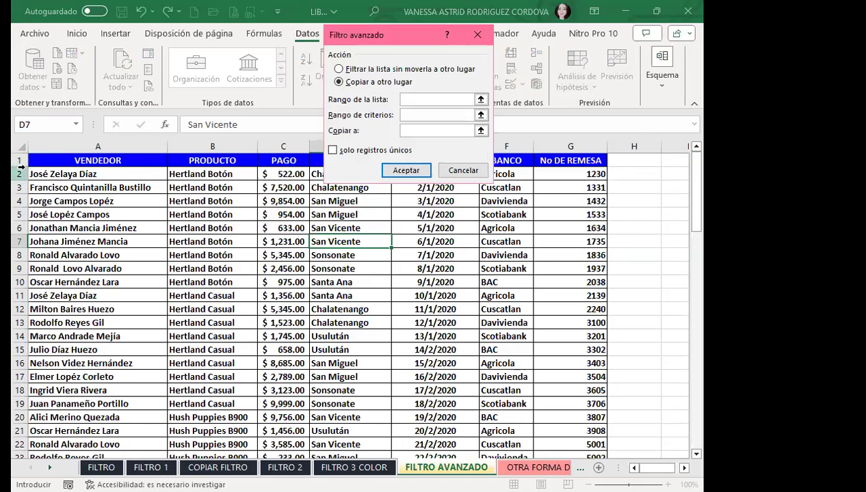
click(86, 163)
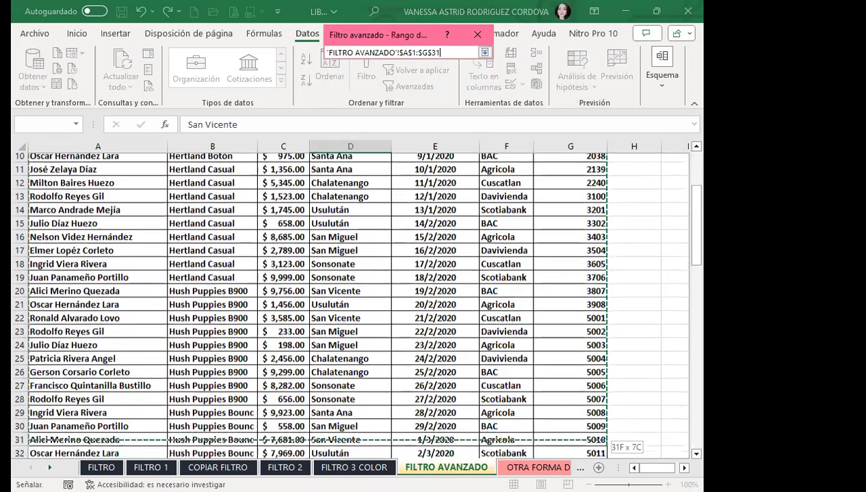
mouse_move(85, 161)
mouse_down()
mouse_move(568, 455)
mouse_move(574, 435)
mouse_up()
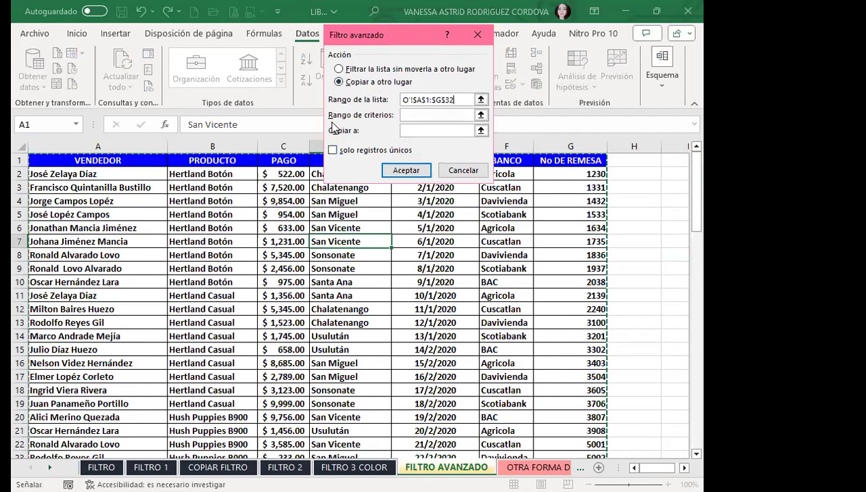
Step: Set criteria E36:E37 and destination A39, then run the filter to copy Agricola rows
click(402, 117)
scroll(396, 311, down, 4)
scroll(398, 312, down, 2)
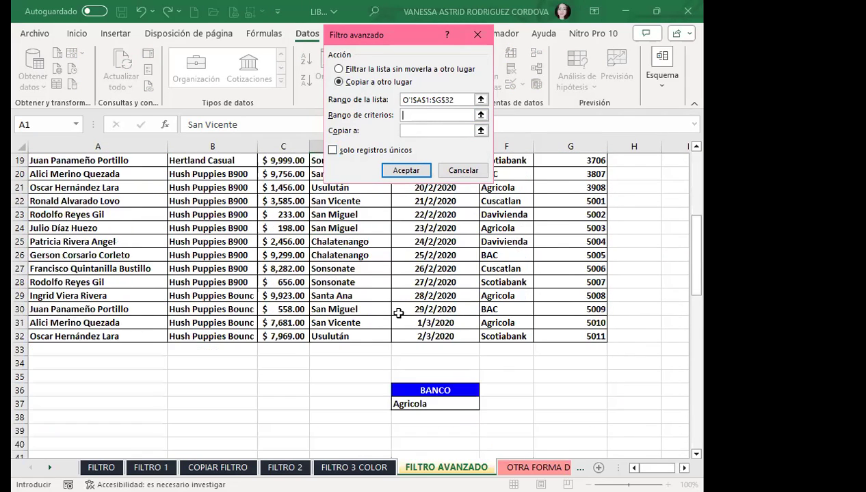
scroll(398, 313, down, 3)
click(431, 266)
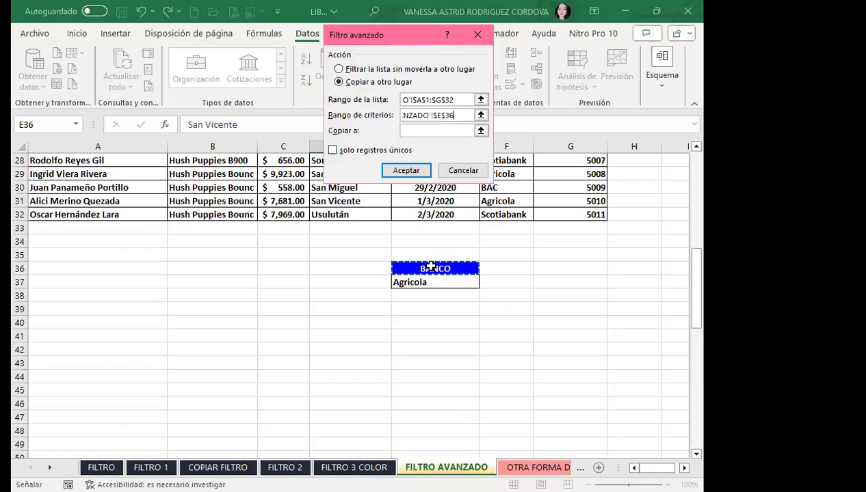
drag(430, 267, 435, 280)
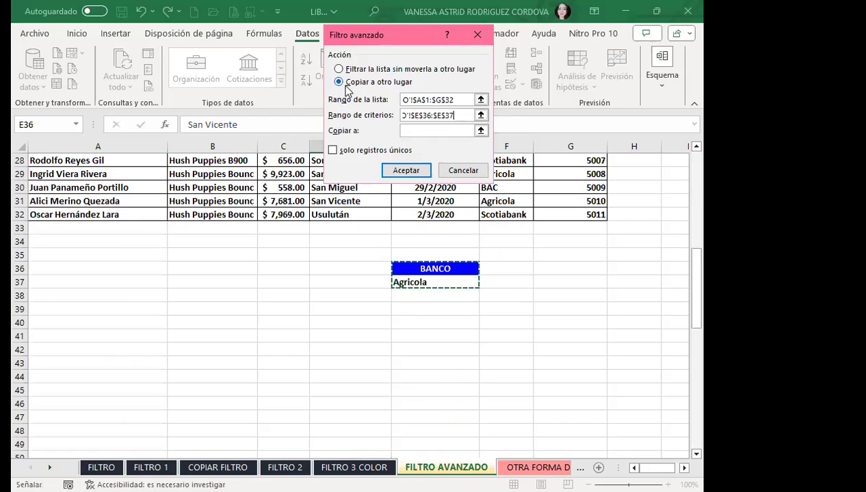
click(418, 133)
click(417, 132)
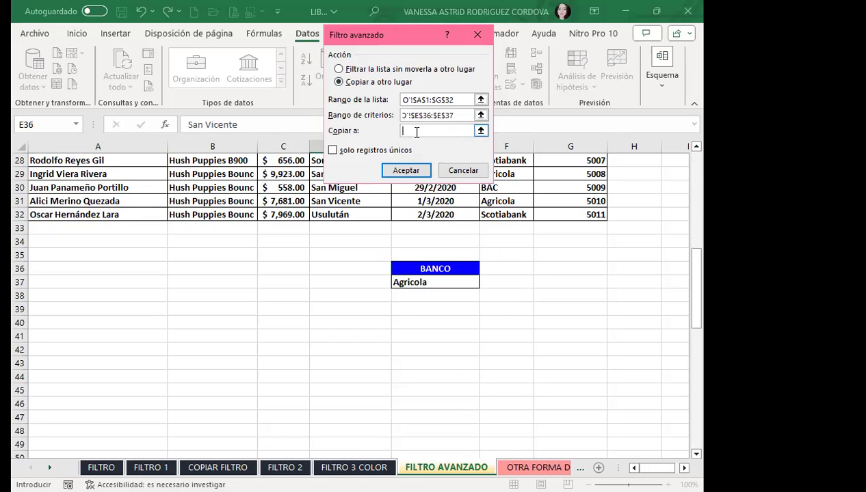
click(56, 311)
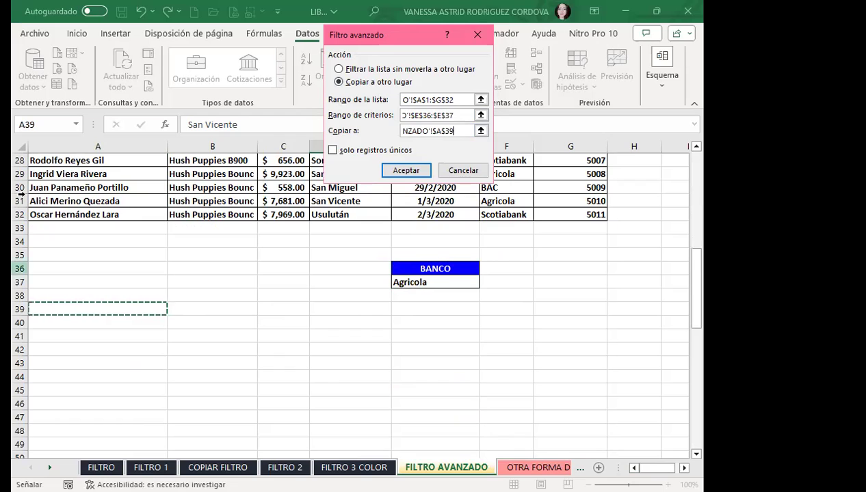
click(407, 172)
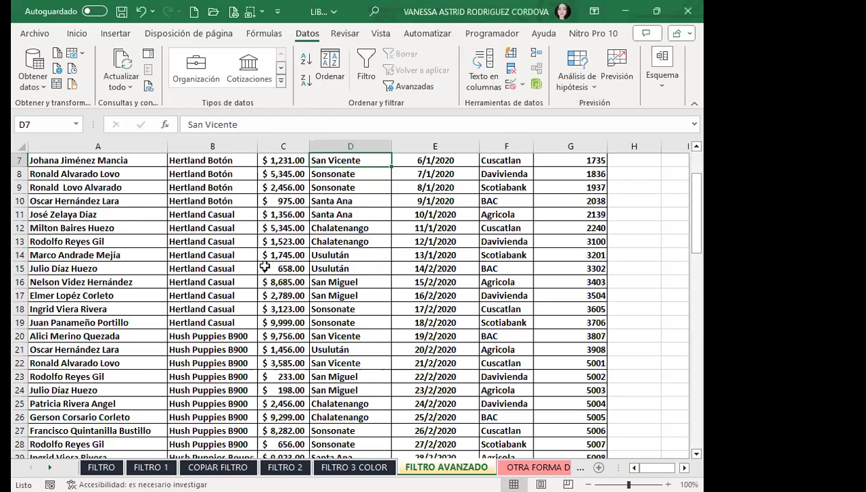
Step: Check the eight copied records in rows 40–47 all have BANCO Agricola
scroll(262, 258, down, 4)
scroll(262, 258, down, 7)
scroll(262, 259, down, 3)
scroll(262, 258, up, 3)
click(427, 268)
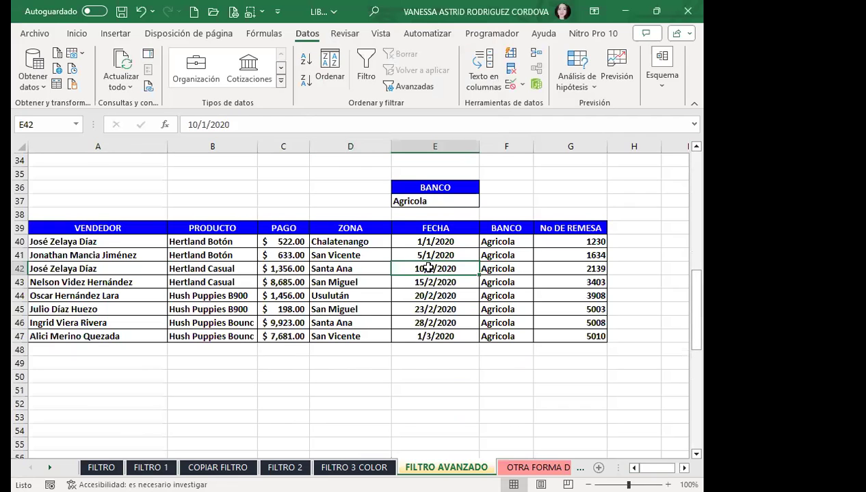
click(76, 34)
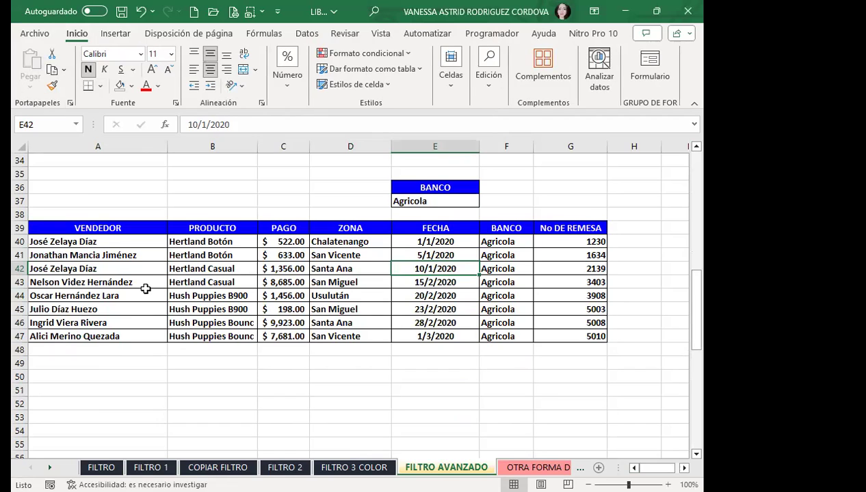
click(141, 269)
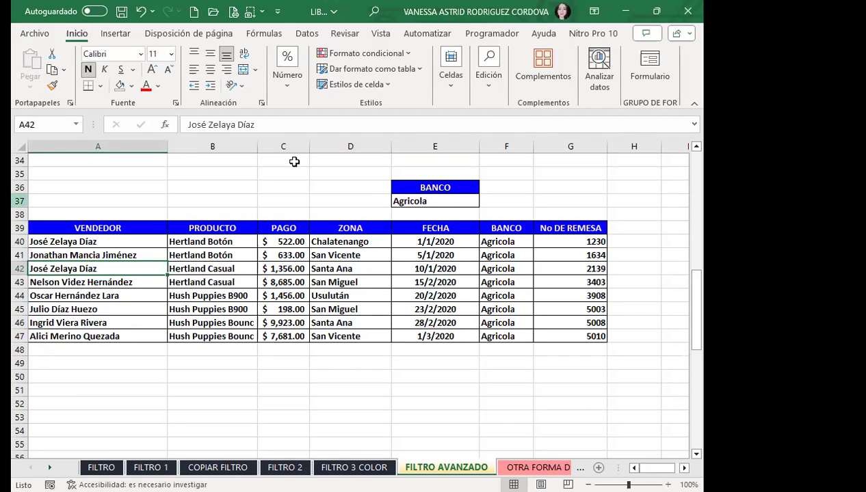
drag(508, 241, 512, 335)
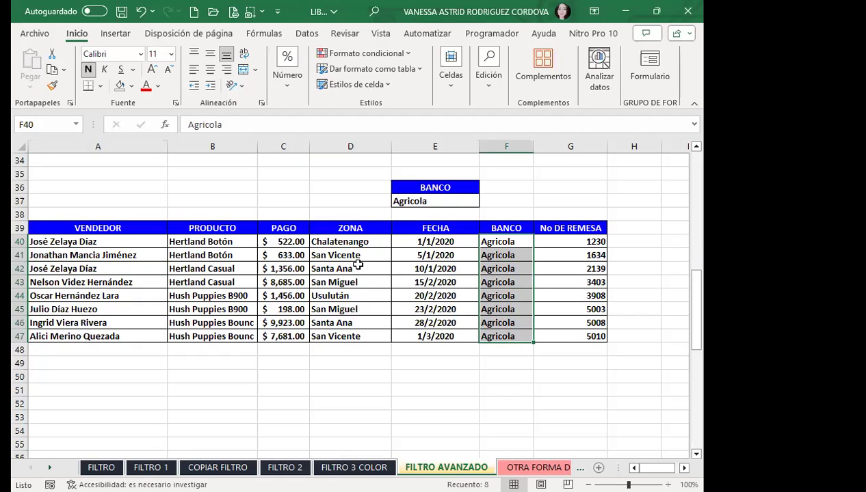
Step: Copy the BANCO/Agricola criteria from E36:E37 into E50:E51
scroll(382, 264, up, 1)
drag(427, 228, 427, 242)
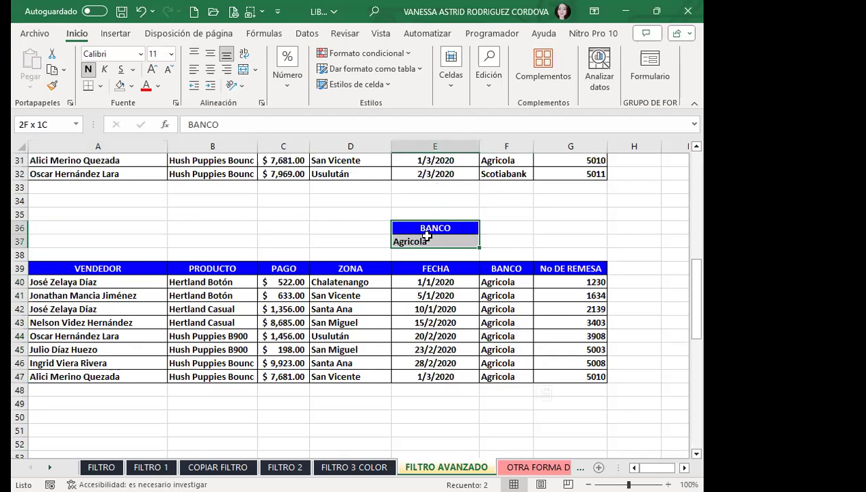
key(ctrl+c)
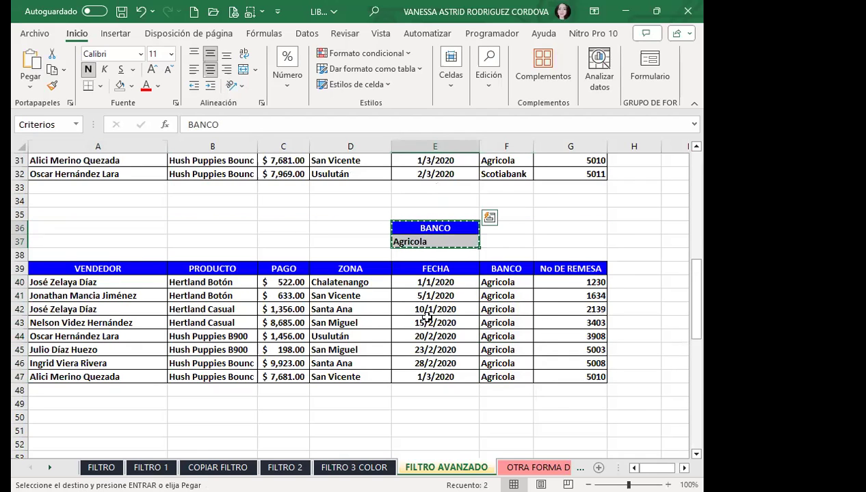
scroll(426, 317, down, 4)
click(428, 257)
key(ctrl+v)
scroll(450, 272, up, 3)
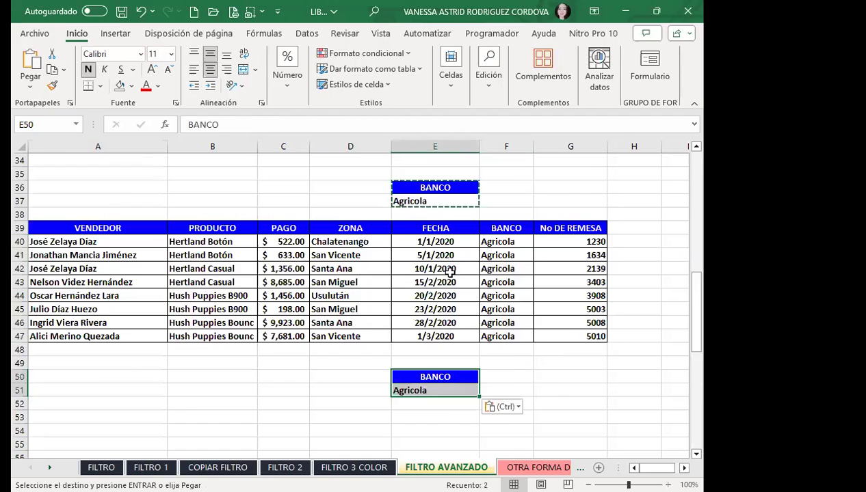
scroll(449, 272, up, 3)
Step: Copy BAC from F30 into E52 to complete the second criteria block
click(509, 228)
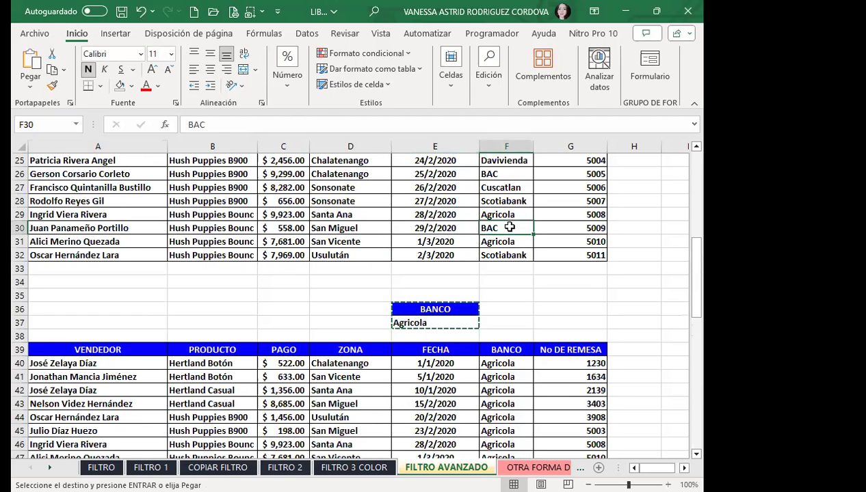
scroll(498, 305, down, 4)
scroll(462, 312, down, 4)
click(429, 199)
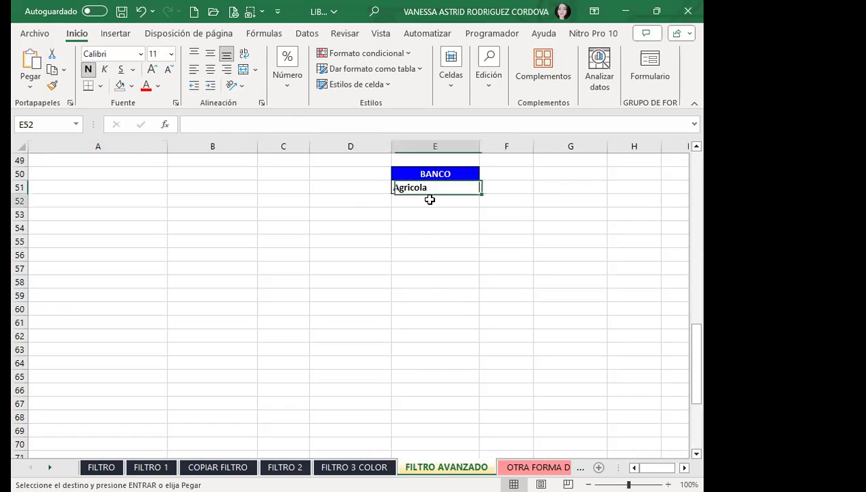
key(ctrl+v)
scroll(386, 266, up, 9)
scroll(381, 300, up, 7)
scroll(368, 256, down, 12)
scroll(367, 256, down, 1)
click(373, 257)
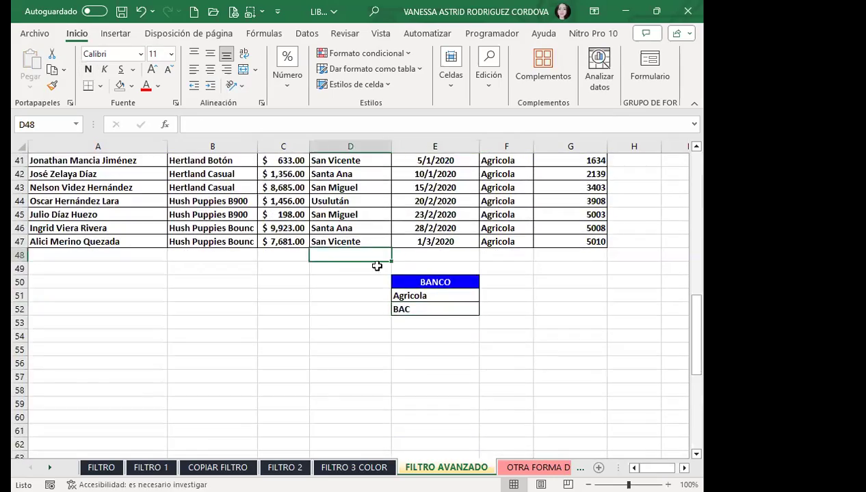
scroll(377, 266, up, 10)
scroll(342, 291, up, 4)
click(340, 282)
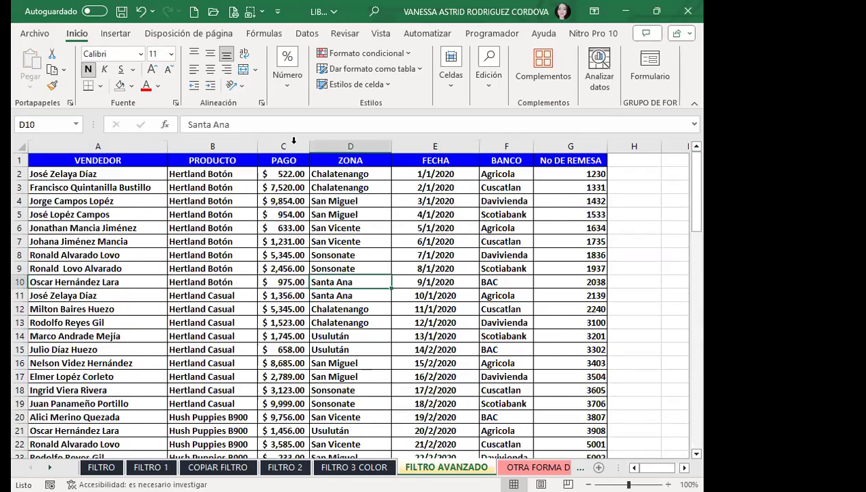
Step: Open Advanced Filter and set the criteria range to the BANCO list in E50:E52
click(305, 36)
click(409, 87)
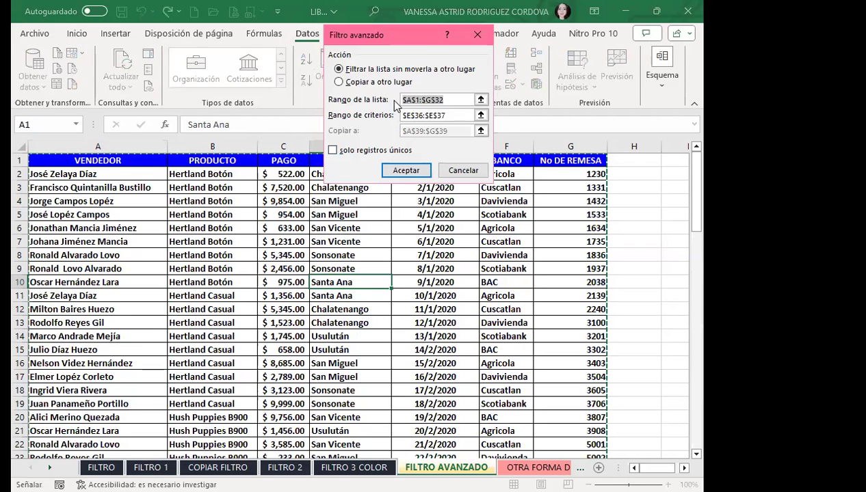
drag(424, 54, 455, 145)
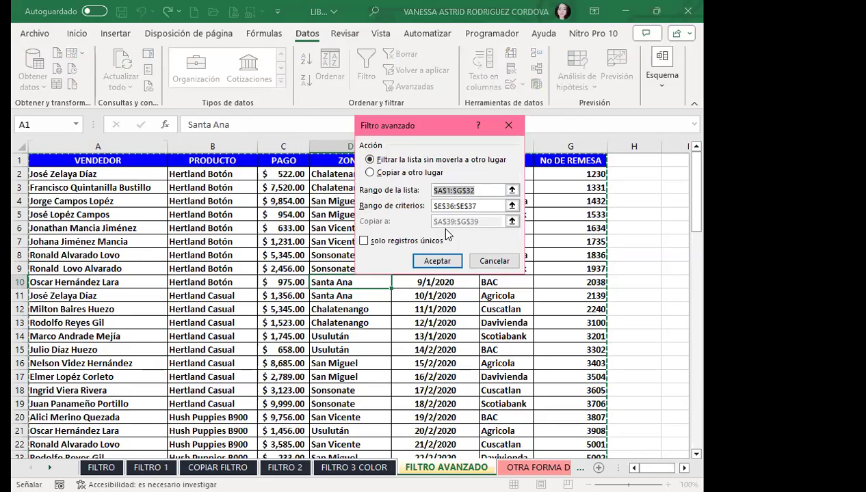
click(478, 206)
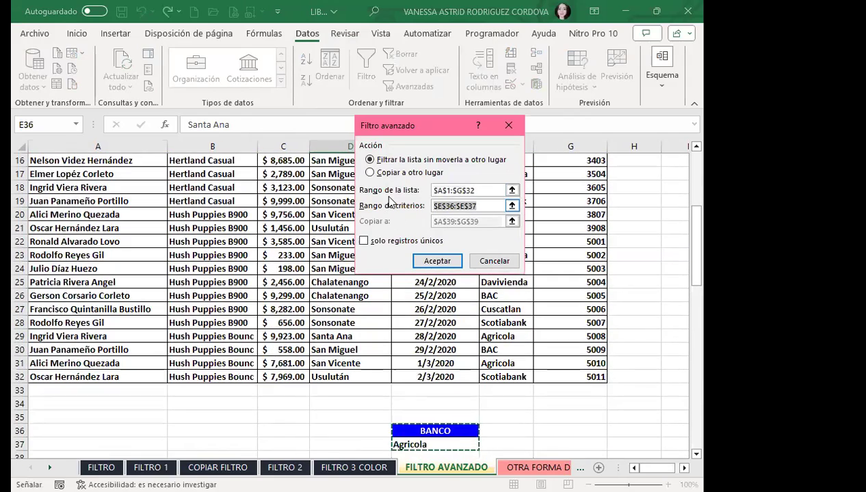
scroll(411, 274, down, 2)
scroll(411, 270, down, 1)
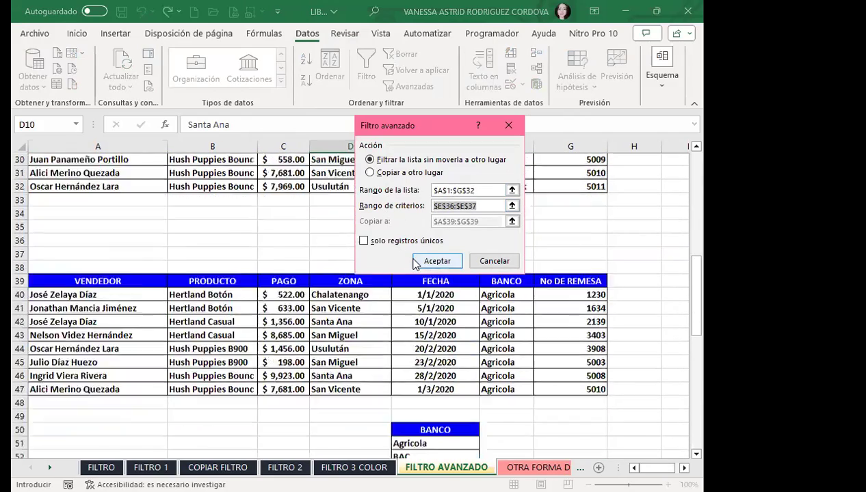
scroll(414, 265, down, 3)
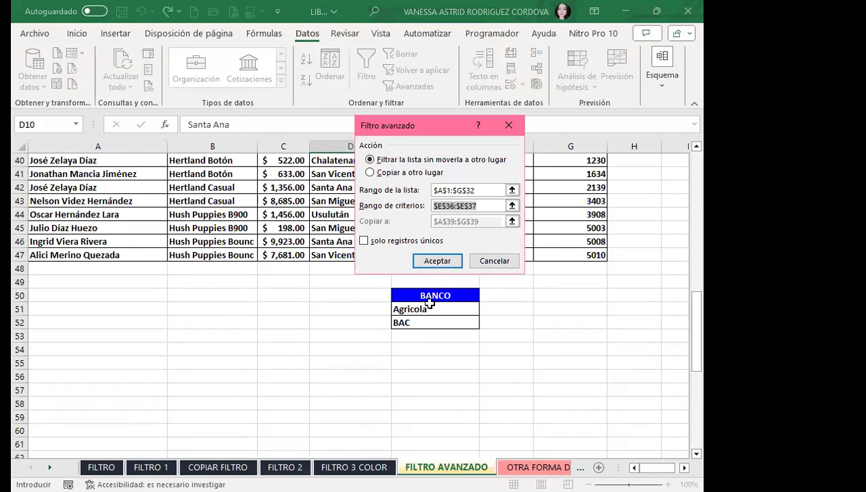
click(434, 294)
drag(434, 294, 428, 319)
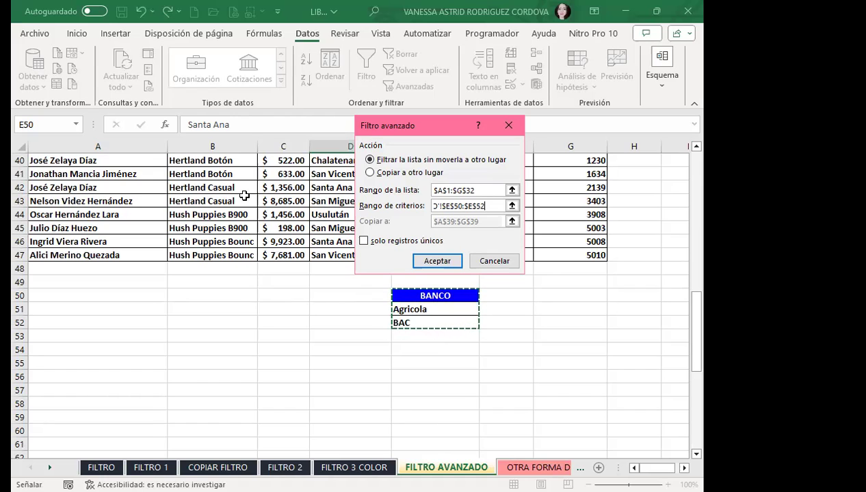
Step: Copy the matching rows to another location starting at A54 and run the filter
click(371, 173)
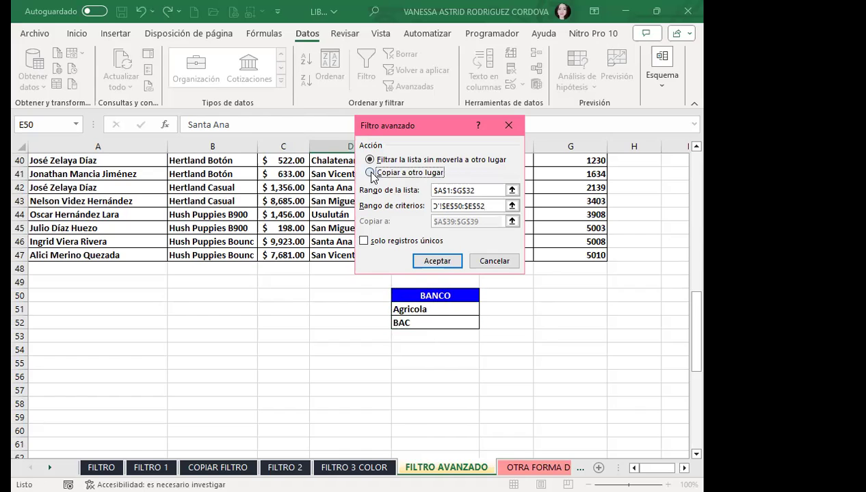
click(479, 221)
scroll(44, 317, down, 2)
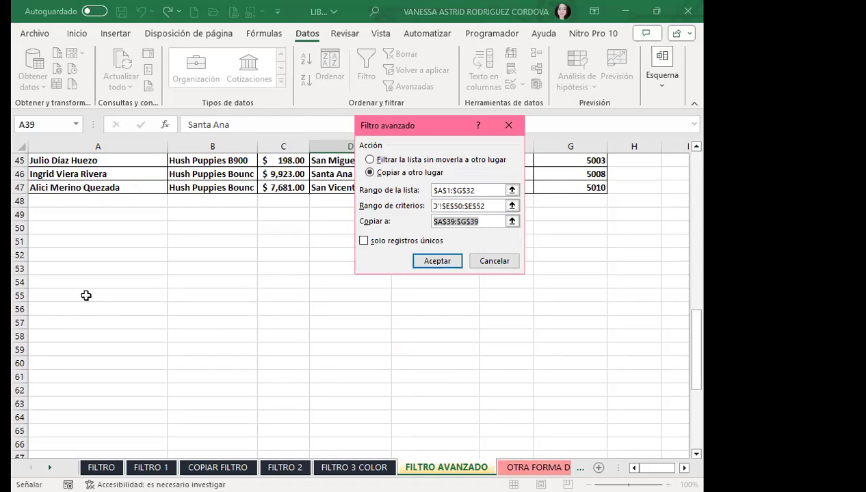
click(64, 281)
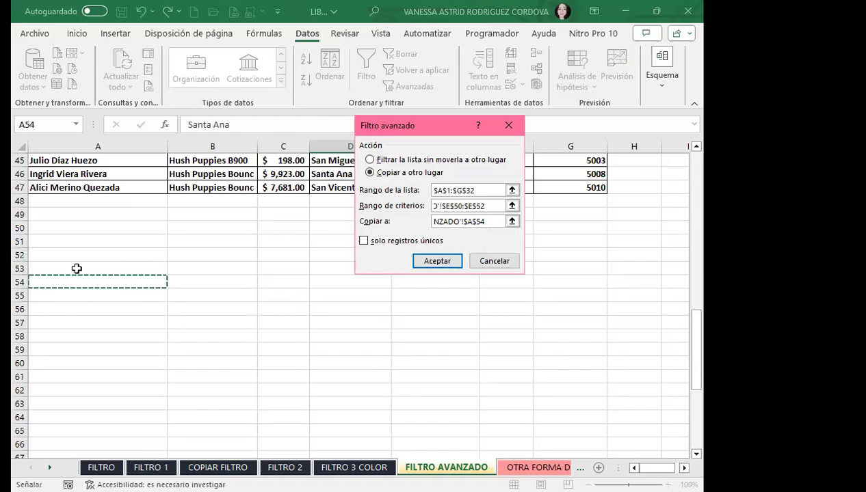
click(423, 260)
Step: Review the copied Agricola and BAC records below the row 54 headers
scroll(318, 330, down, 4)
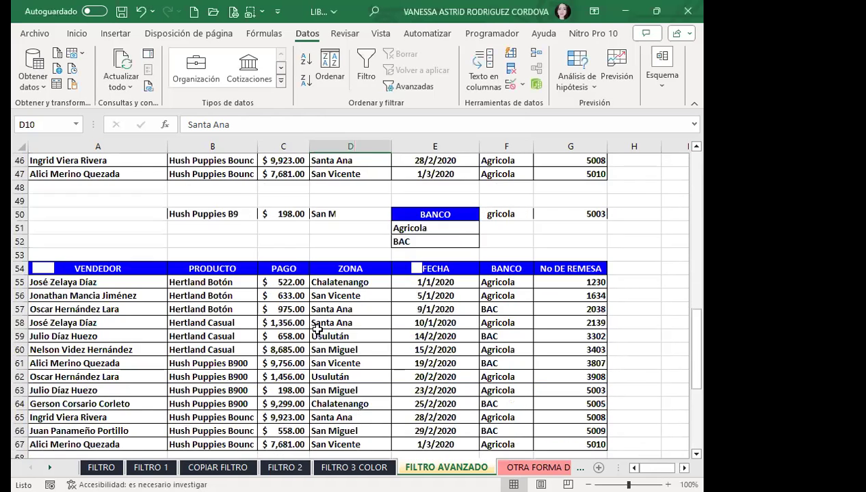
scroll(316, 329, down, 2)
scroll(316, 328, down, 2)
scroll(403, 326, down, 2)
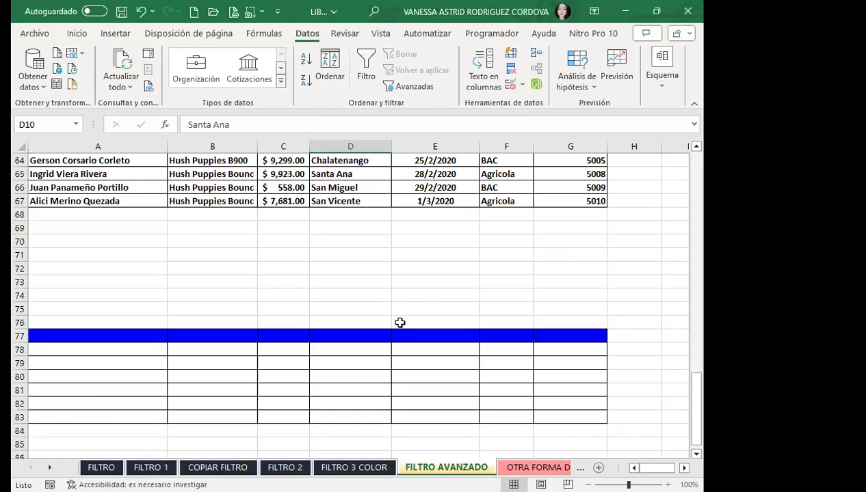
scroll(396, 316, up, 3)
scroll(392, 309, up, 3)
click(528, 296)
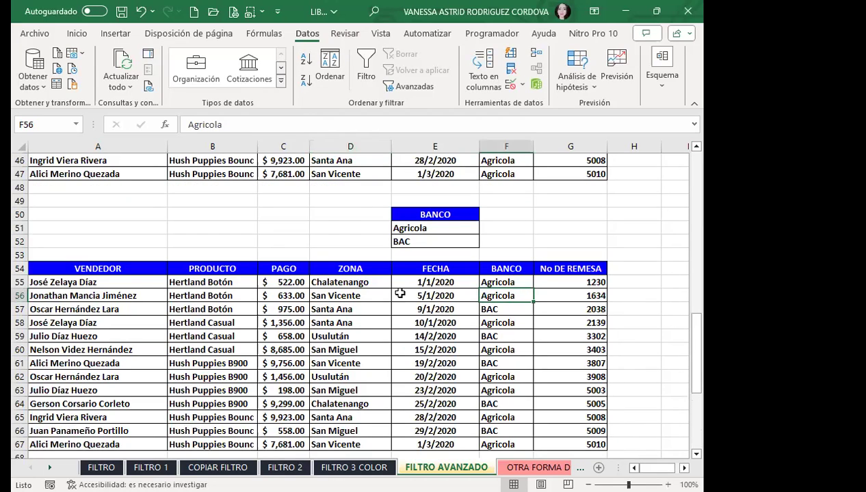
scroll(485, 293, down, 2)
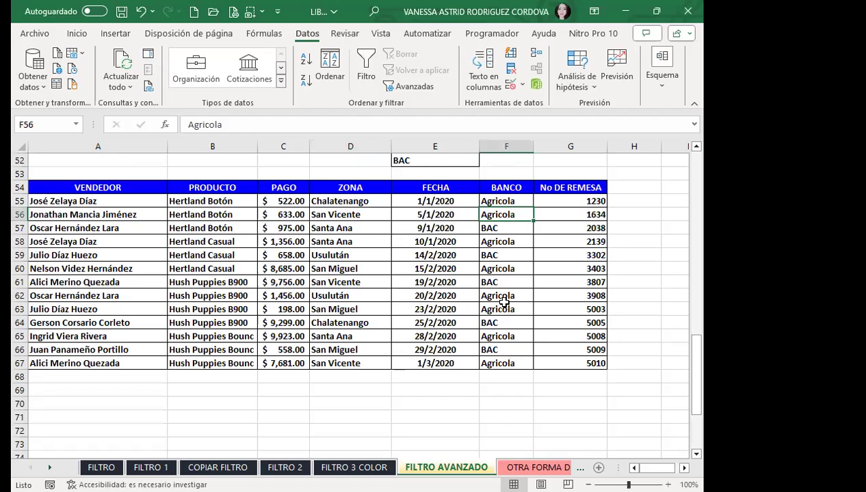
click(140, 281)
scroll(55, 300, down, 4)
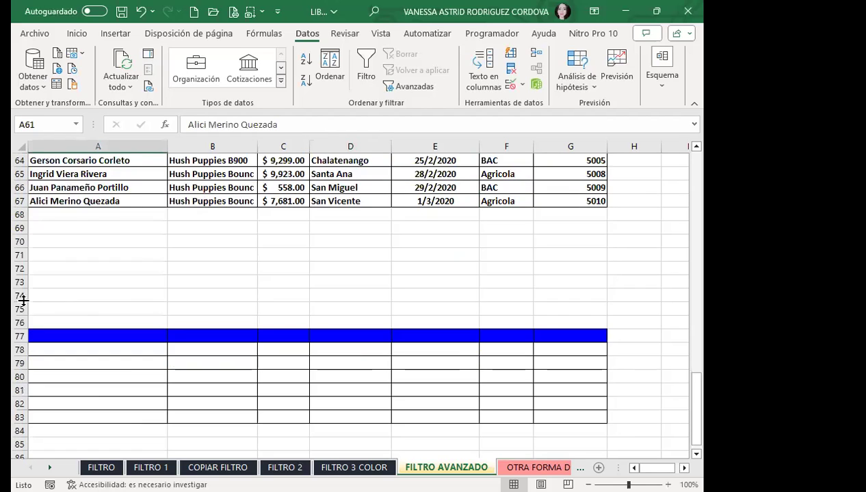
scroll(23, 300, down, 2)
Step: Delete the leftover formatted empty rows 77–86 using Home > Delete
mouse_move(20, 254)
mouse_down()
mouse_move(18, 273)
mouse_move(97, 377)
mouse_up()
click(77, 33)
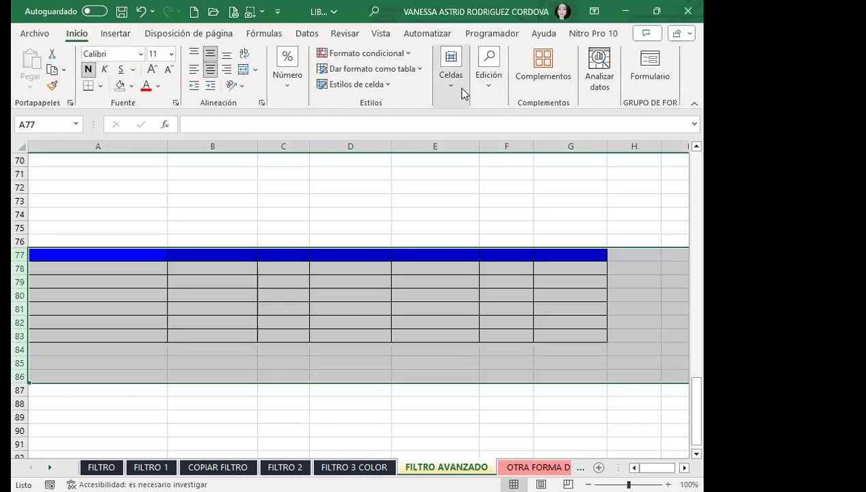
click(451, 78)
click(484, 122)
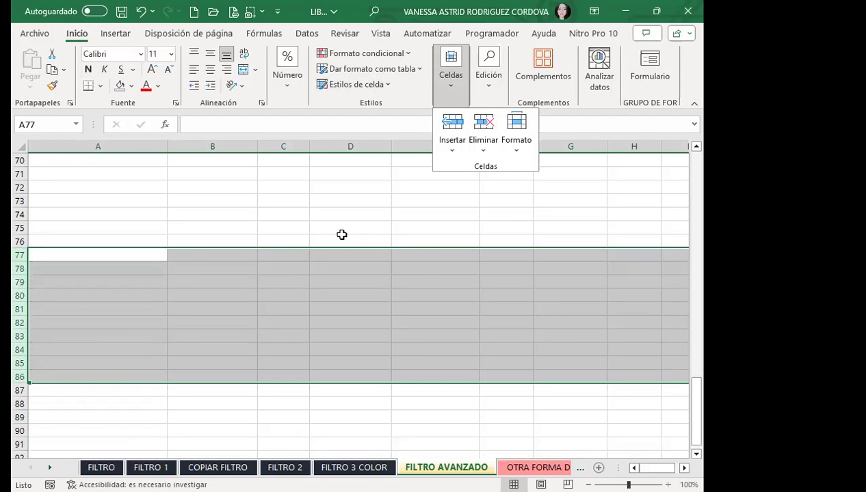
scroll(376, 332, up, 7)
scroll(386, 322, up, 4)
scroll(385, 319, up, 4)
scroll(385, 312, up, 8)
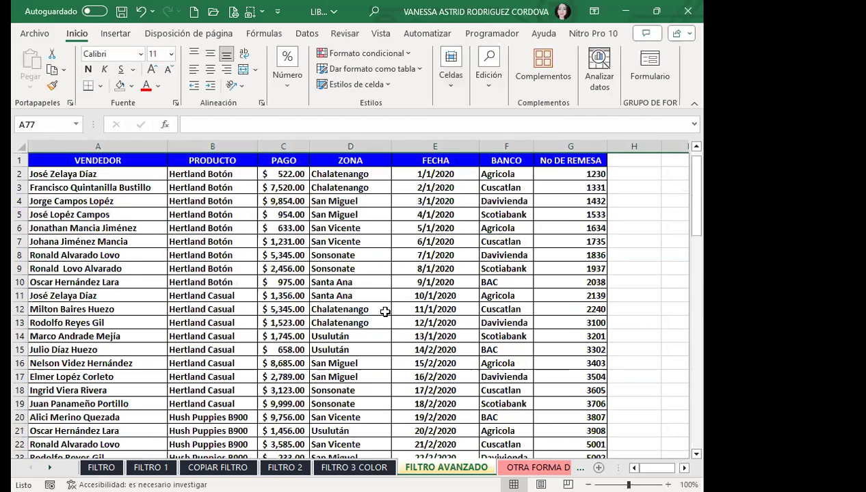
click(330, 278)
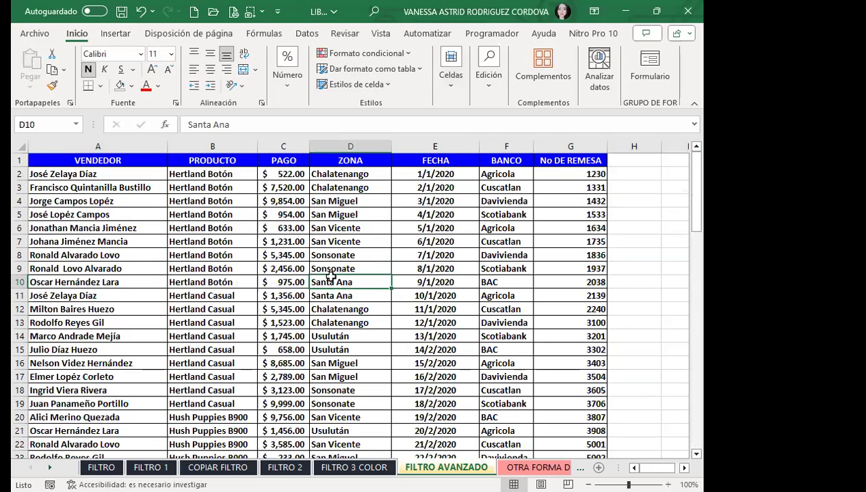
Step: Select the BANCO criteria cells E50:E52
scroll(308, 253, down, 5)
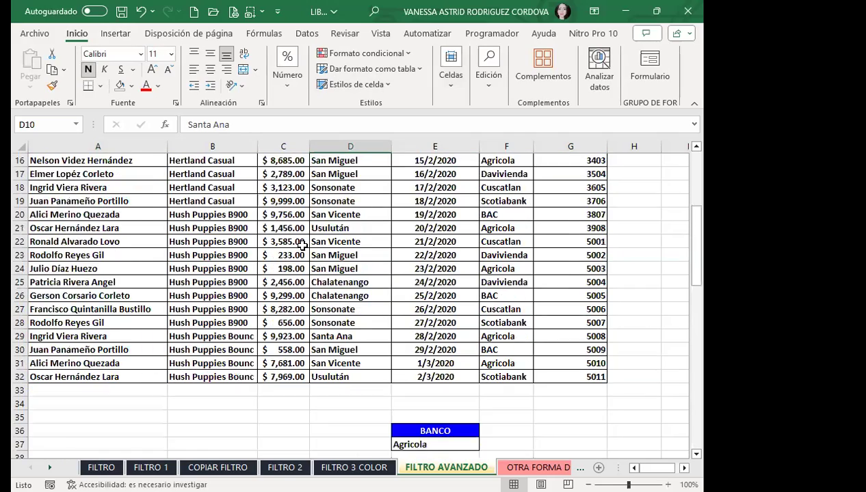
scroll(303, 246, down, 8)
scroll(302, 245, down, 2)
scroll(341, 252, down, 5)
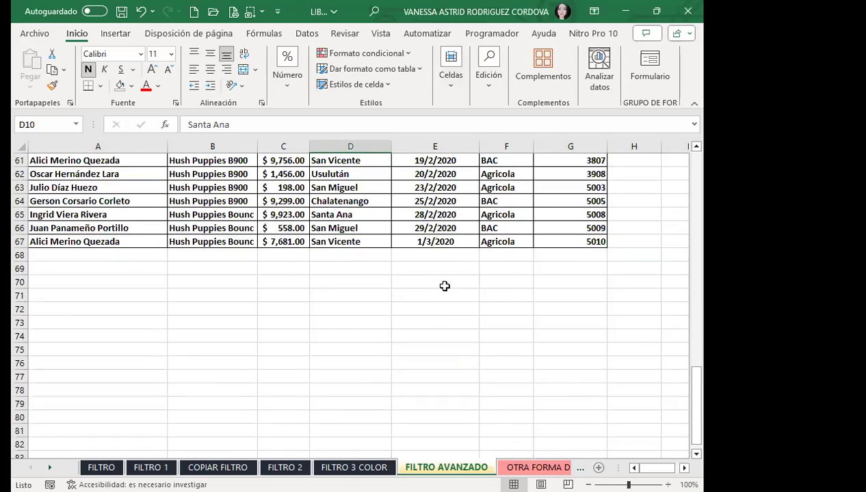
scroll(444, 286, up, 5)
scroll(422, 256, up, 1)
drag(422, 256, 425, 279)
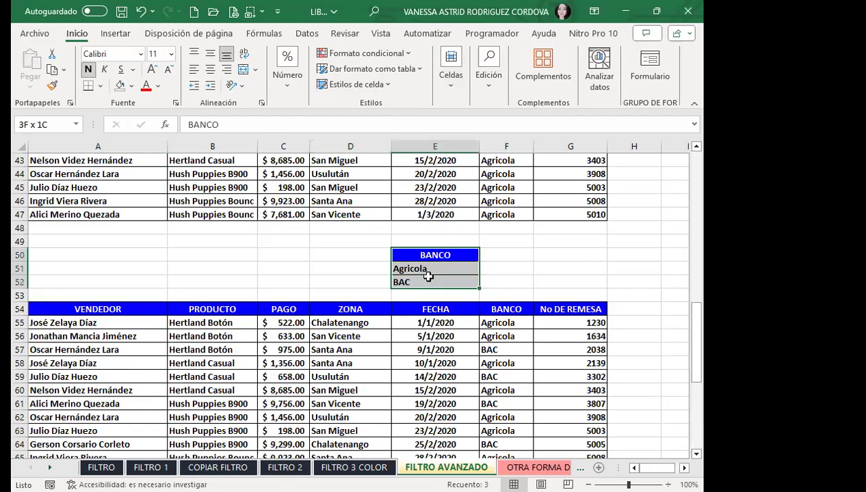
Step: Copy the BANCO criteria E50:E52 into E71:E73
key(ctrl+c)
scroll(422, 280, down, 6)
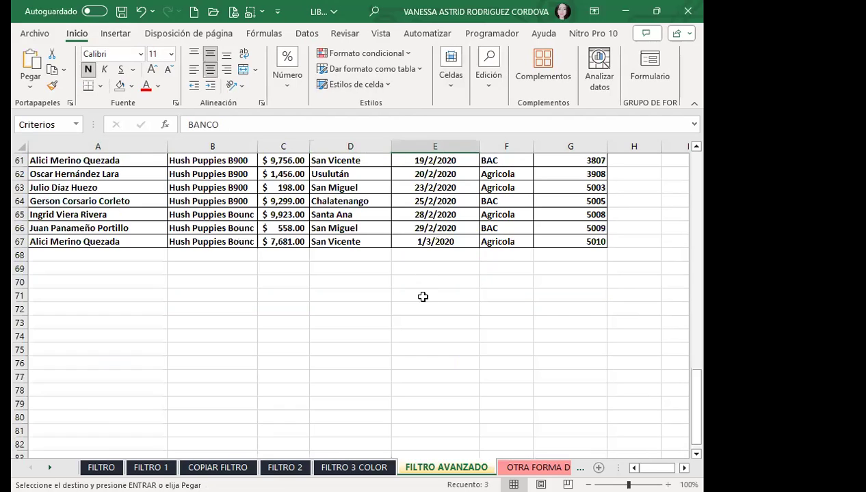
click(423, 294)
key(ctrl+v)
Step: Paste PRODUCTO and Hertland Botón from B1:B2 into D71:D72
scroll(333, 288, up, 4)
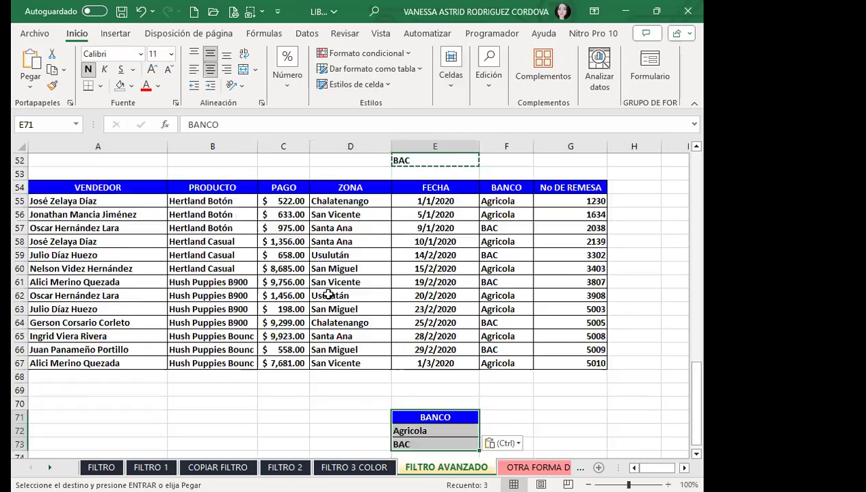
scroll(174, 251, up, 9)
scroll(147, 242, up, 6)
scroll(148, 241, up, 2)
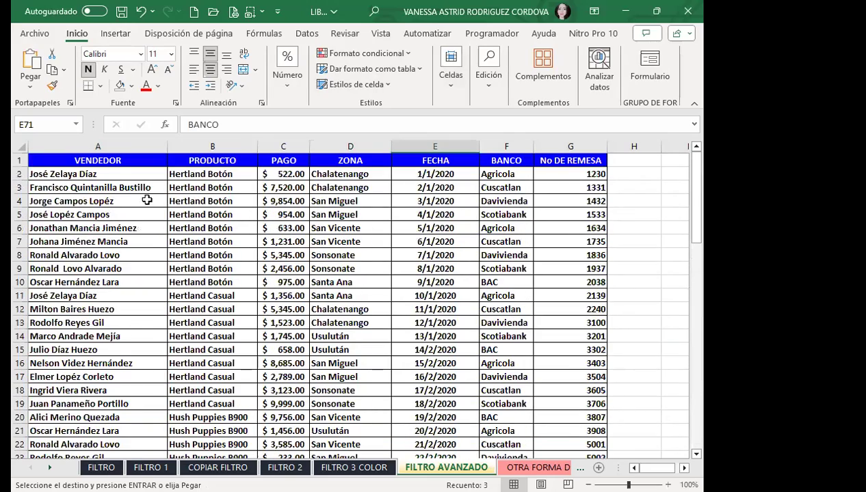
mouse_move(205, 160)
mouse_down()
mouse_move(203, 170)
mouse_move(205, 162)
mouse_up()
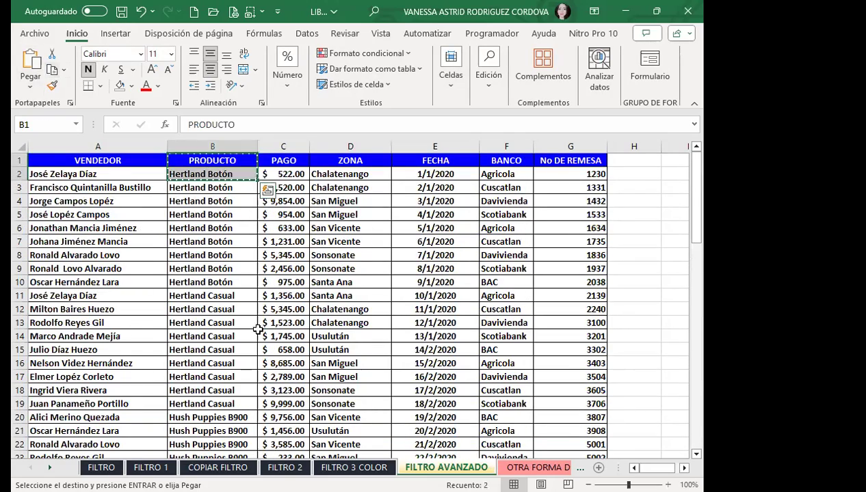
scroll(338, 296, down, 4)
scroll(342, 306, down, 10)
scroll(342, 301, down, 6)
scroll(344, 290, down, 3)
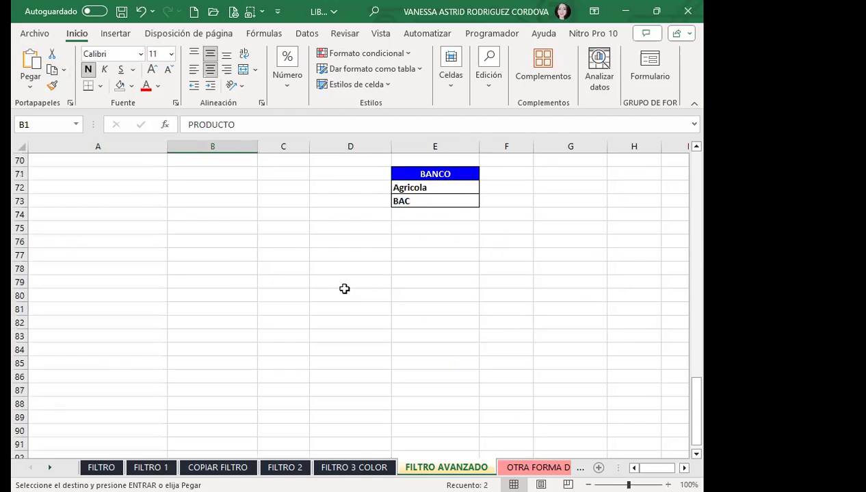
click(335, 172)
click(30, 60)
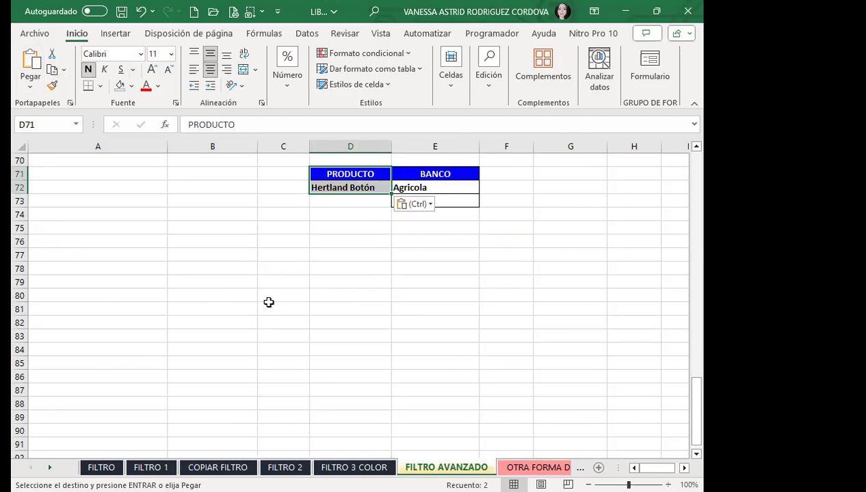
Step: Copy the Hertland Casual product from cell B15
click(366, 201)
scroll(356, 260, up, 2)
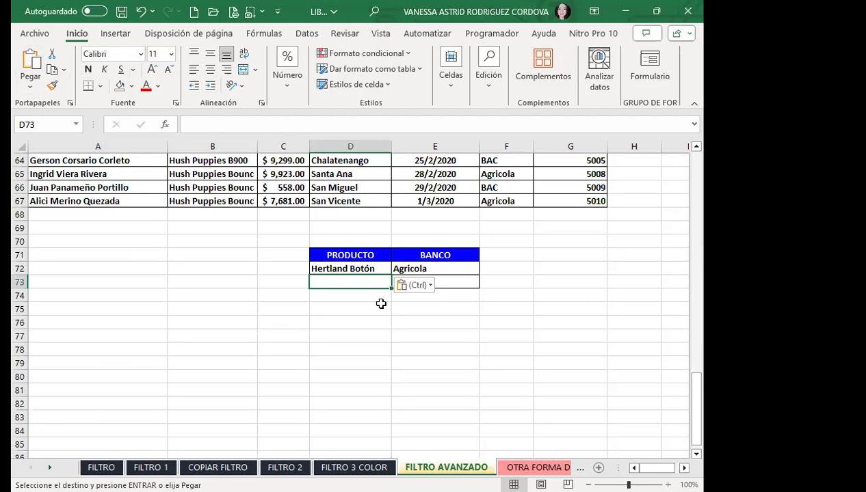
scroll(318, 315, up, 3)
scroll(302, 302, up, 8)
scroll(145, 247, up, 5)
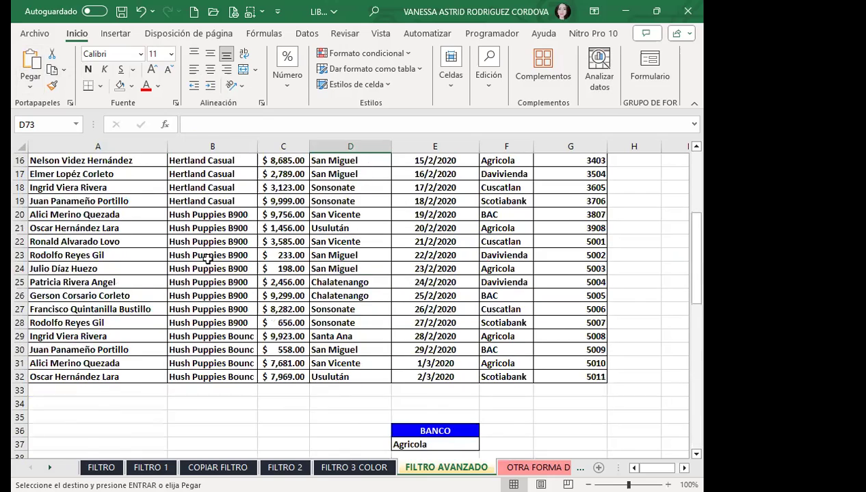
scroll(206, 258, up, 2)
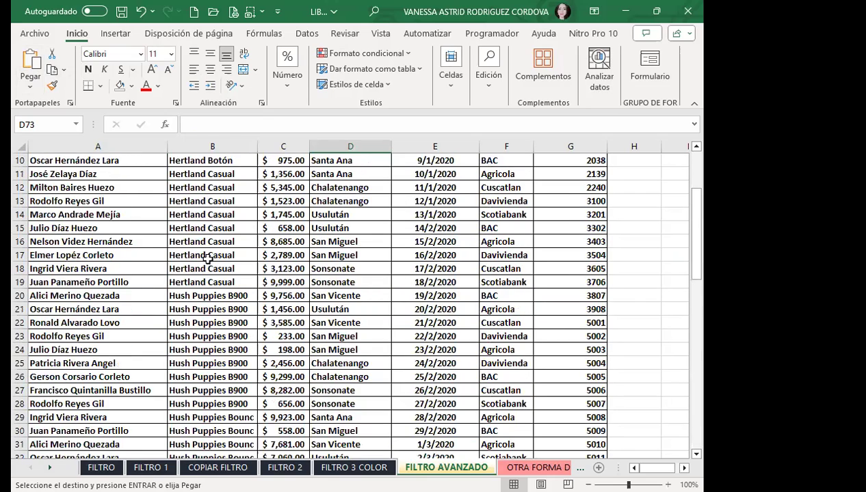
click(225, 227)
click(51, 71)
Step: Paste Hertland Casual into D73, completing the D71:E73 criteria block
scroll(328, 305, down, 9)
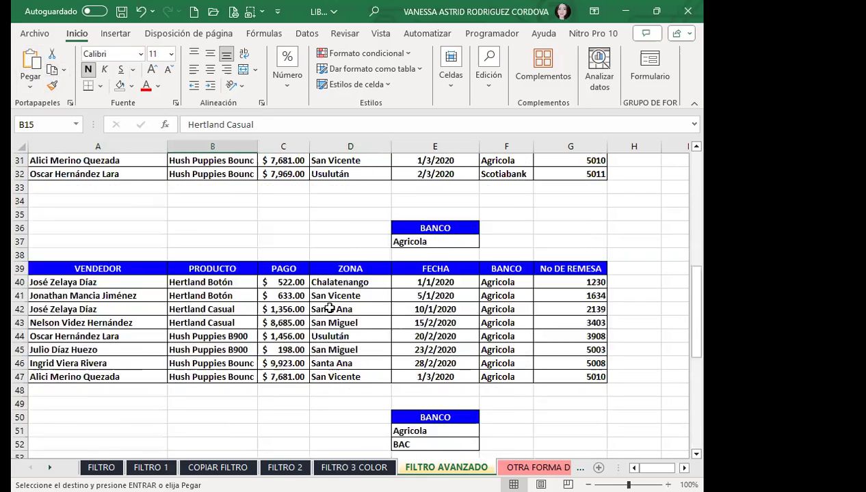
scroll(328, 306, down, 6)
scroll(329, 308, down, 4)
scroll(329, 274, down, 2)
scroll(341, 239, up, 3)
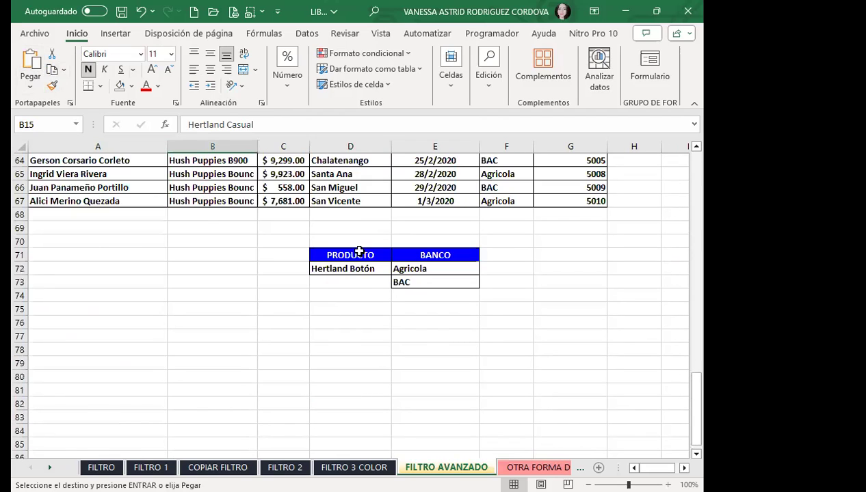
click(342, 282)
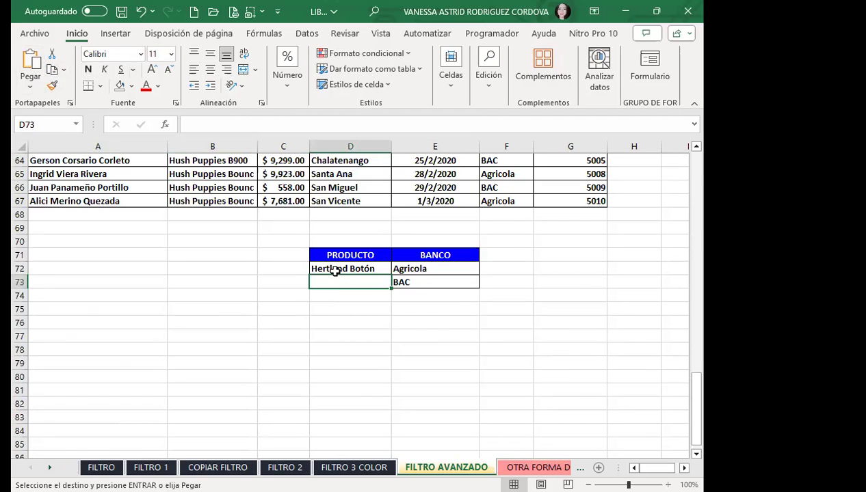
click(30, 61)
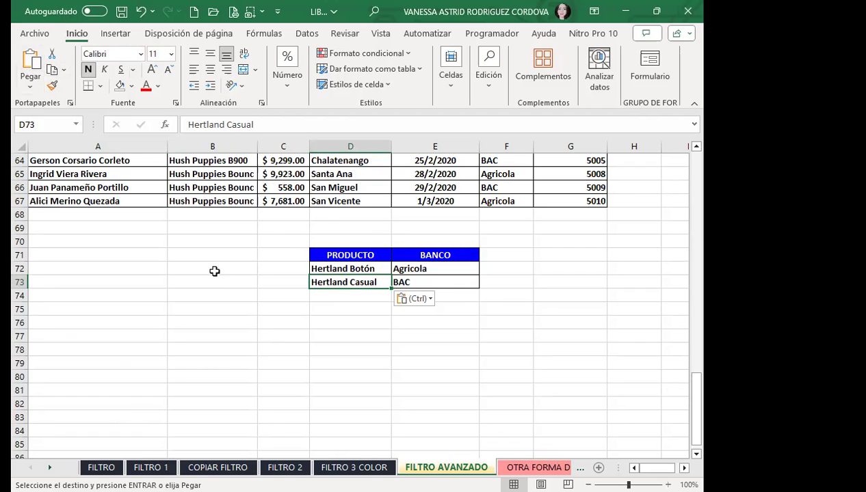
click(363, 308)
scroll(410, 300, up, 9)
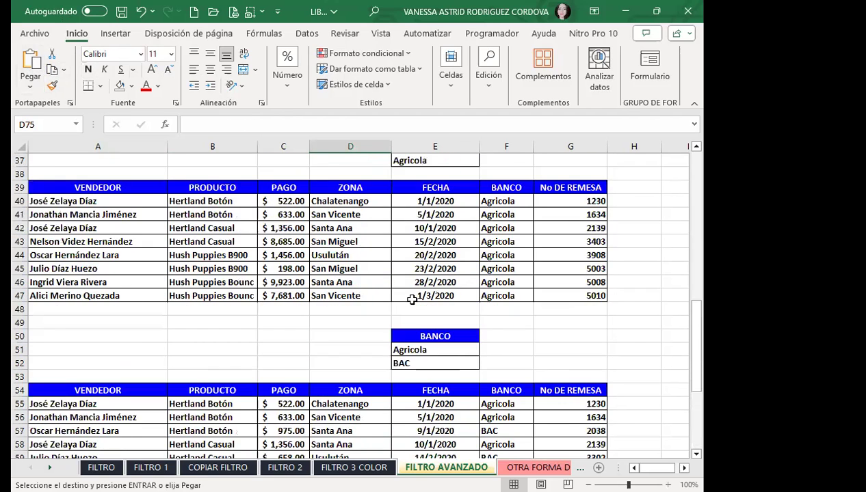
scroll(411, 300, up, 10)
scroll(411, 300, up, 2)
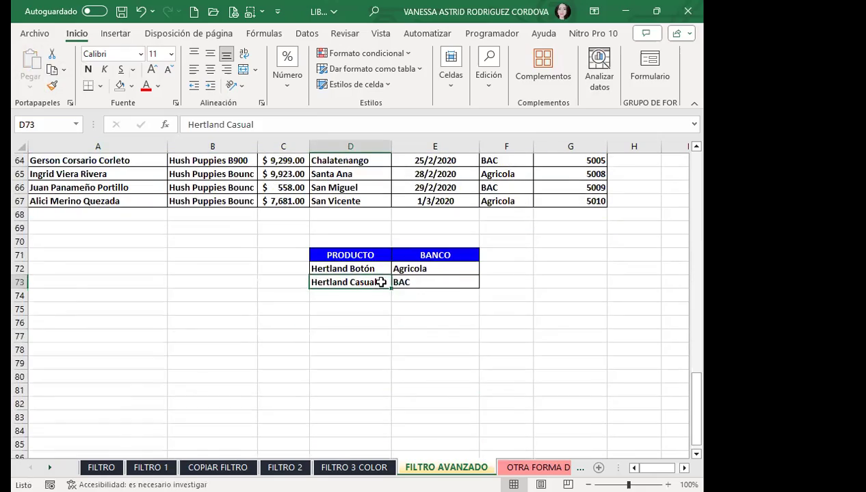
scroll(345, 271, up, 6)
scroll(345, 270, up, 8)
scroll(345, 270, up, 7)
Step: From the data table, open Advanced Filter and set the criteria range to D71:E73
click(345, 268)
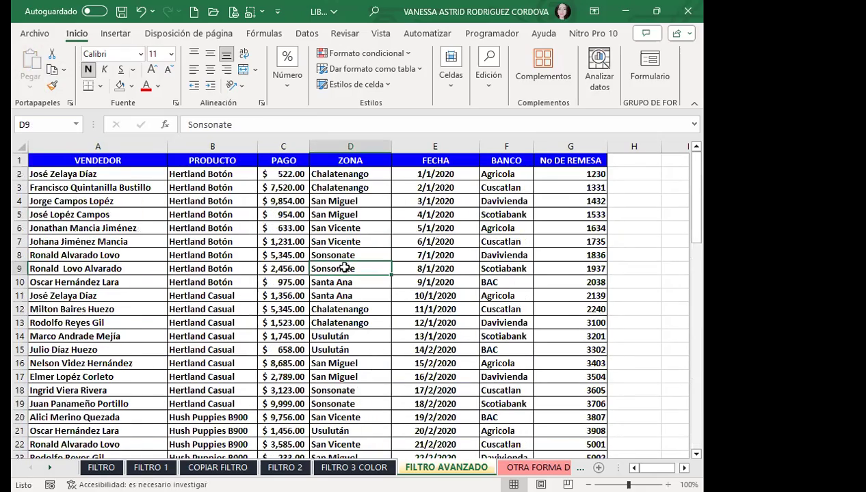
click(307, 33)
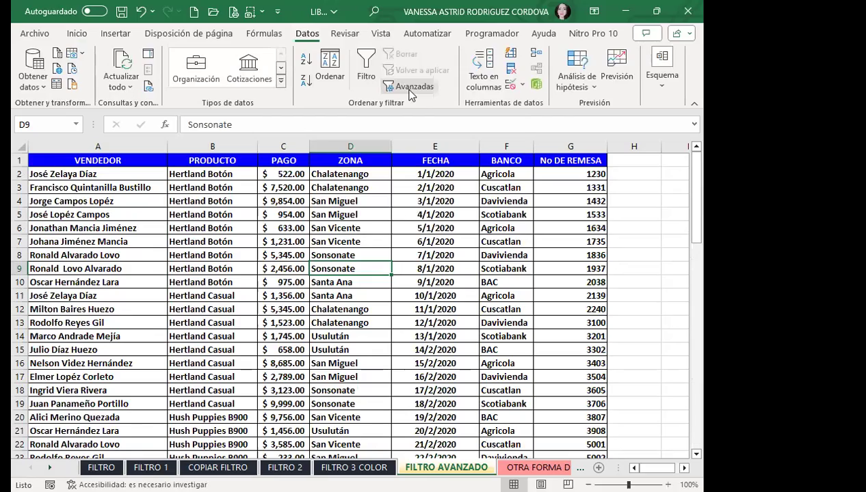
click(410, 92)
scroll(263, 290, down, 4)
scroll(263, 290, down, 2)
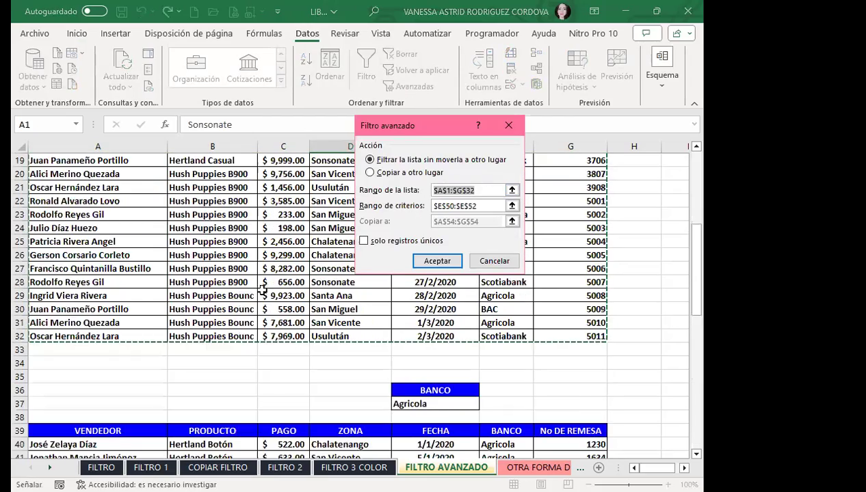
scroll(240, 267, up, 3)
scroll(212, 205, up, 3)
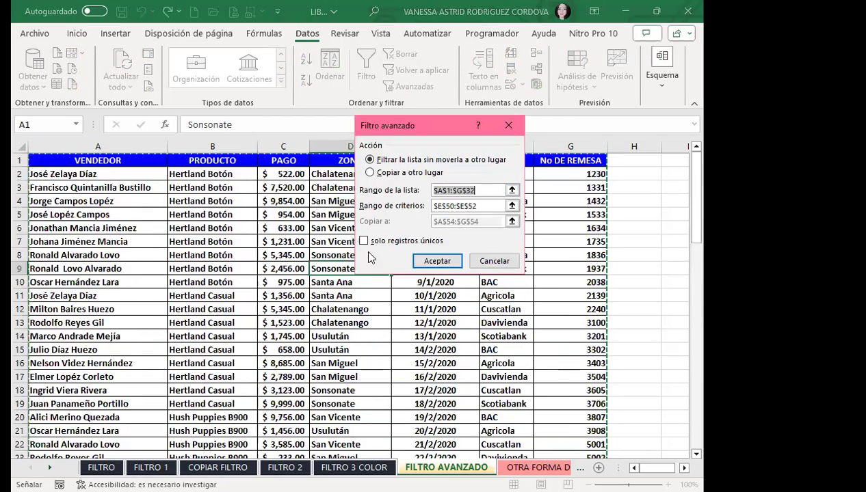
scroll(369, 257, down, 3)
scroll(294, 264, down, 4)
scroll(294, 263, down, 2)
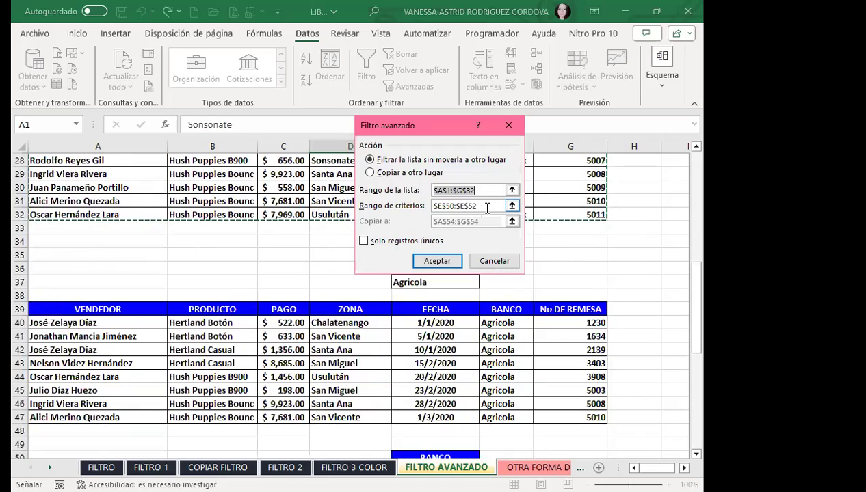
click(487, 206)
scroll(433, 206, down, 1)
scroll(429, 281, down, 4)
scroll(425, 281, down, 3)
scroll(425, 280, down, 3)
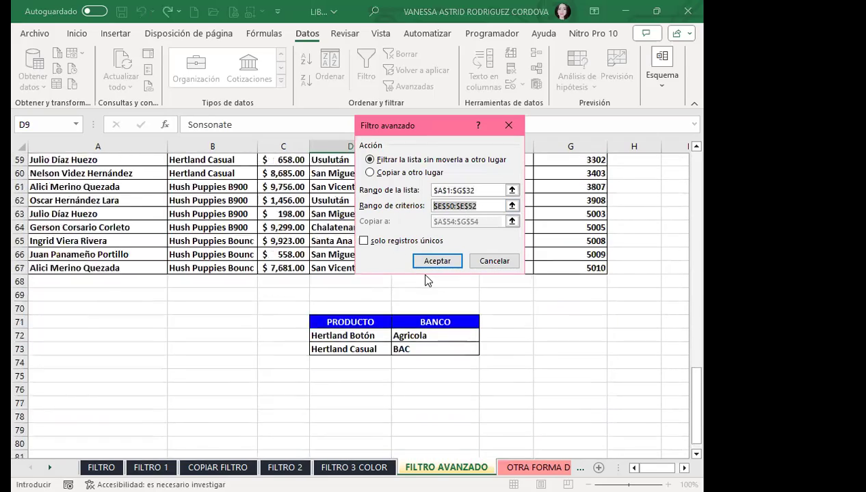
scroll(396, 279, down, 3)
scroll(367, 281, up, 2)
click(331, 295)
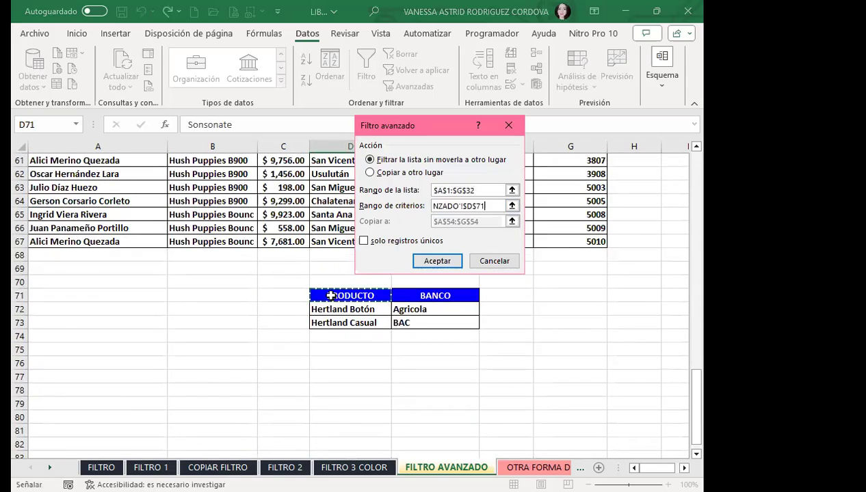
drag(426, 324, 469, 322)
Step: Copy matching rows to another location starting at A76 and run the filter
click(369, 173)
click(478, 221)
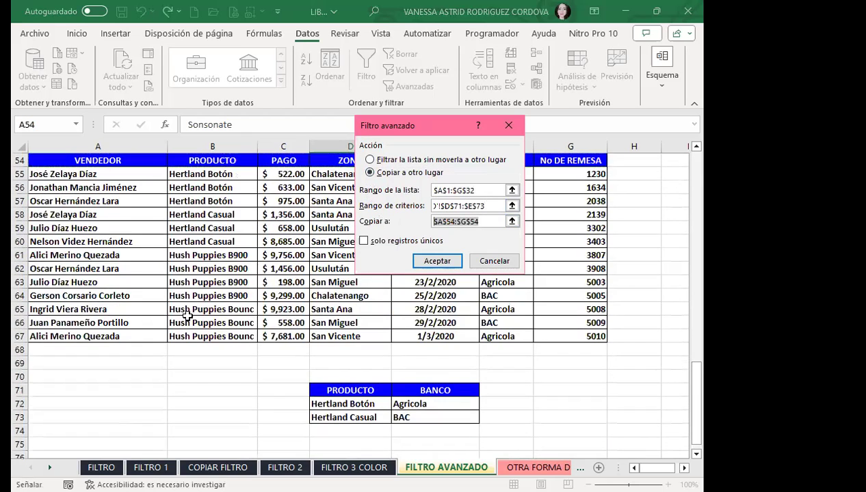
scroll(170, 307, down, 5)
scroll(170, 308, down, 2)
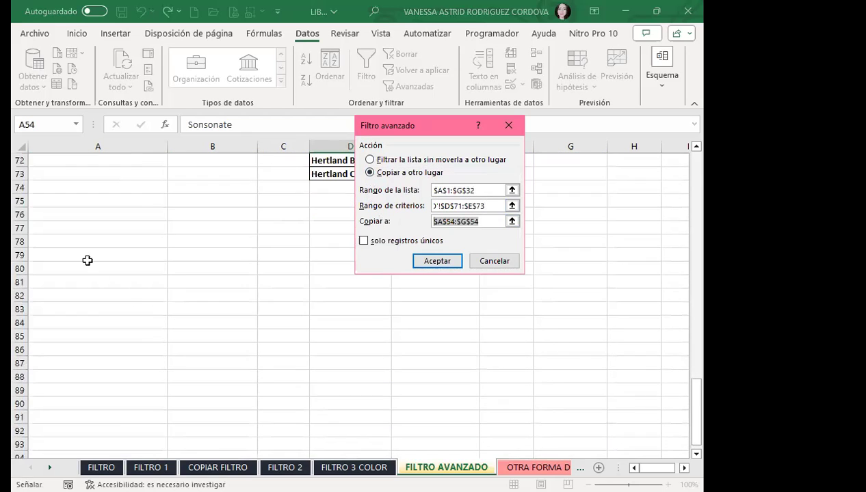
click(47, 213)
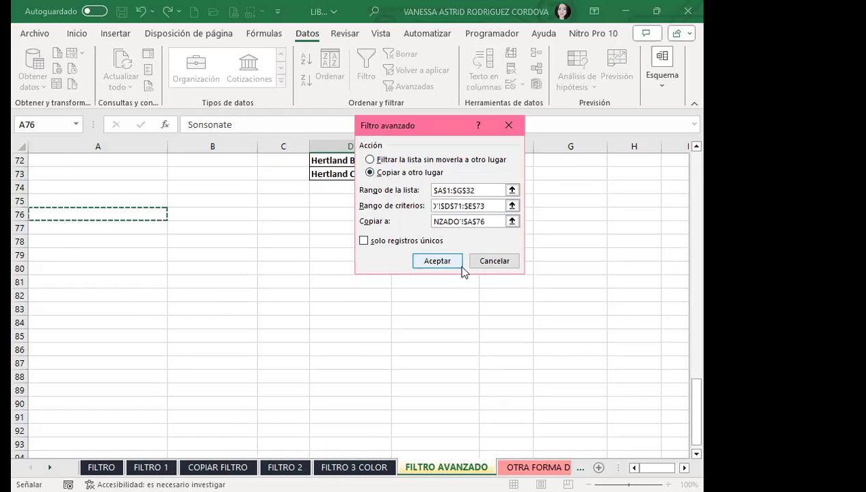
click(439, 262)
scroll(402, 296, down, 2)
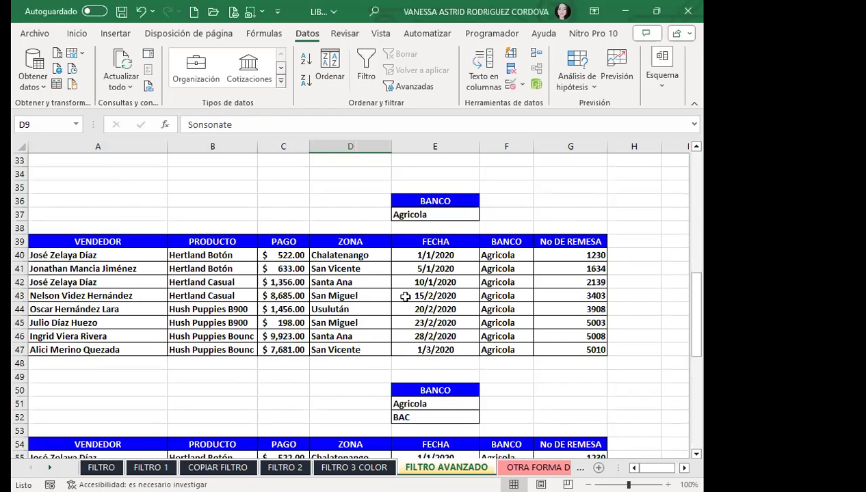
scroll(306, 309, down, 4)
scroll(318, 317, down, 4)
scroll(317, 315, down, 3)
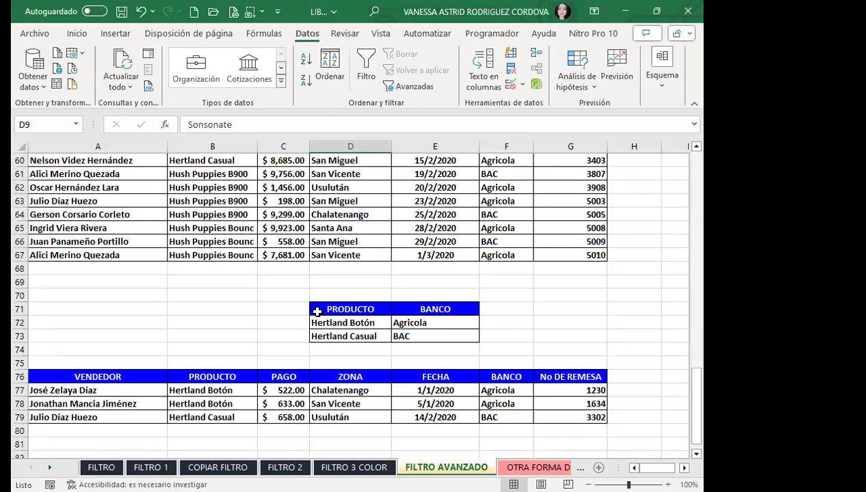
scroll(317, 310, down, 4)
scroll(317, 311, up, 1)
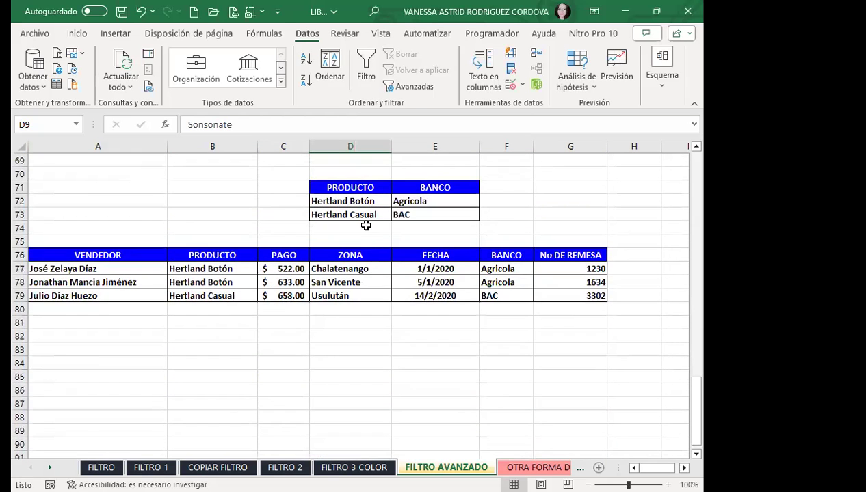
scroll(357, 207, up, 4)
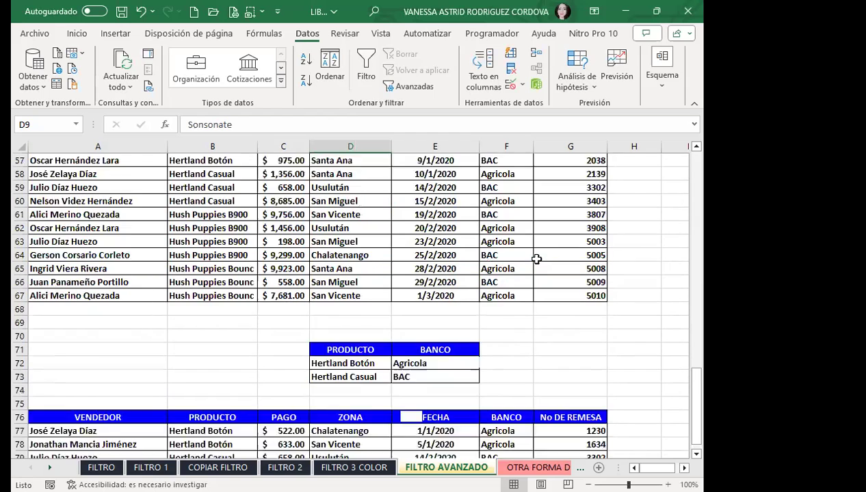
scroll(357, 207, up, 1)
drag(498, 215, 497, 228)
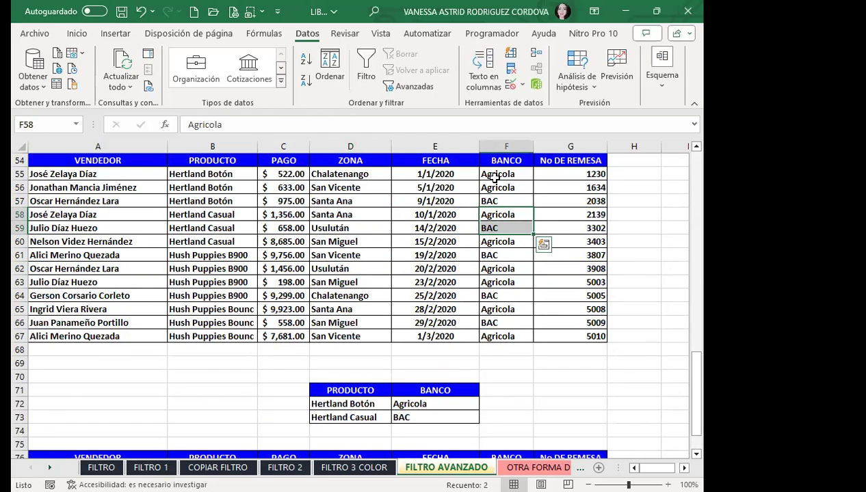
drag(493, 177, 495, 199)
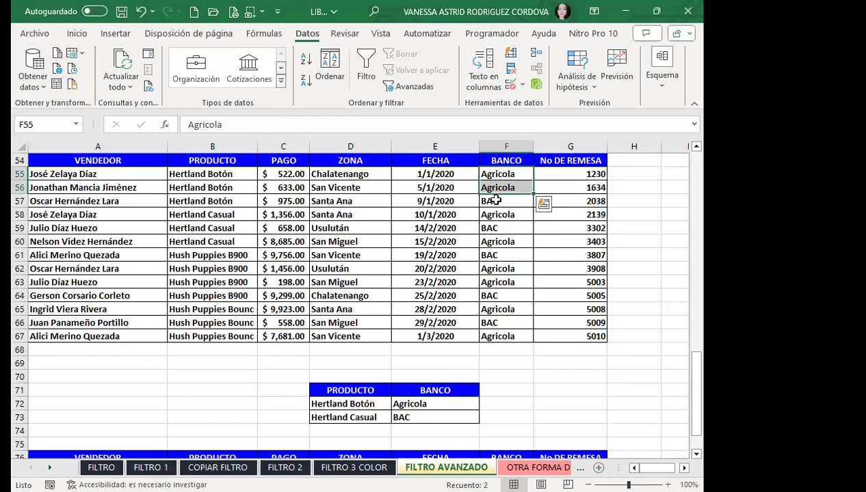
click(181, 227)
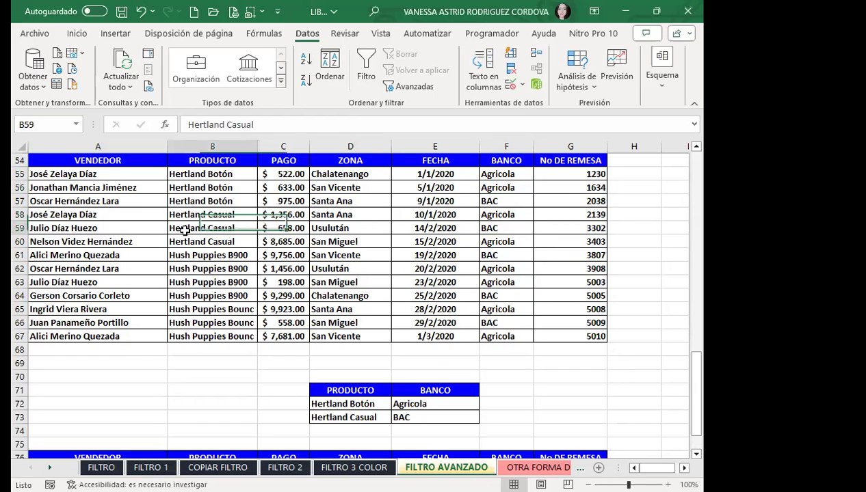
scroll(232, 236, down, 3)
scroll(233, 236, down, 2)
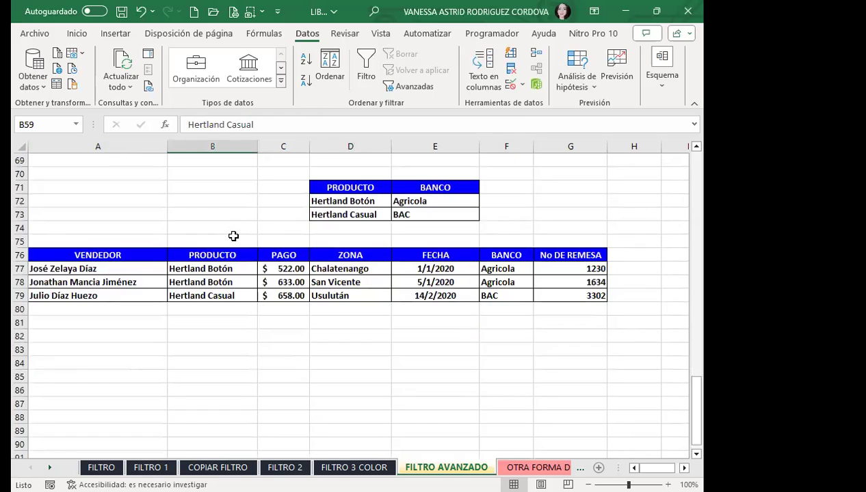
click(340, 201)
click(337, 215)
click(340, 200)
click(332, 215)
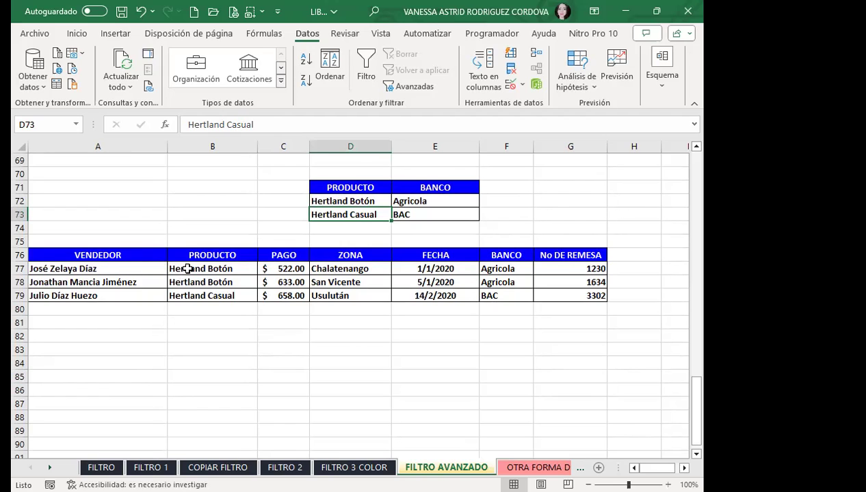
drag(180, 269, 186, 295)
click(494, 294)
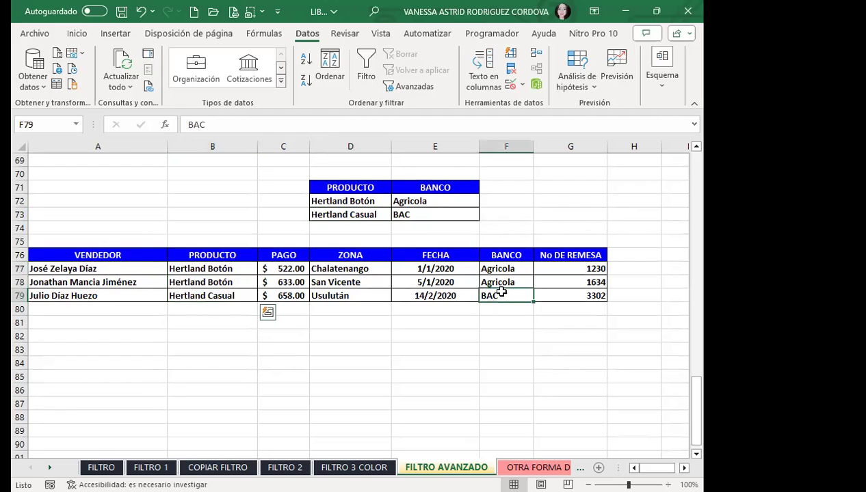
scroll(592, 279, up, 4)
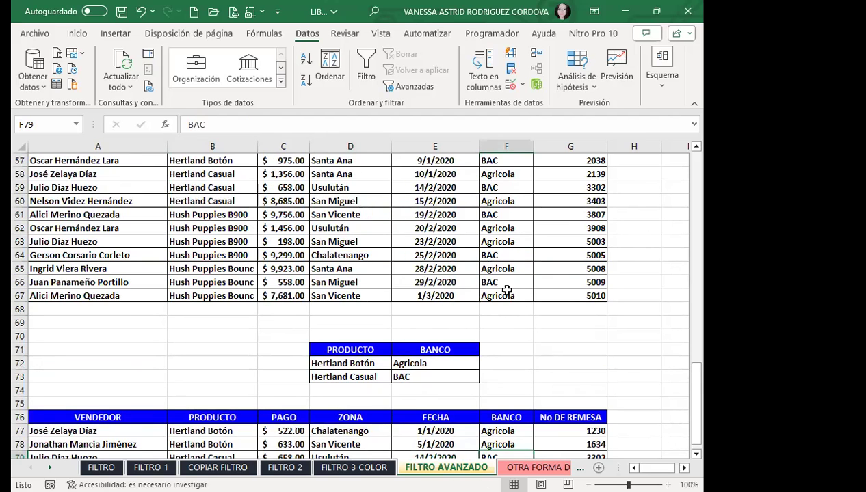
scroll(506, 290, up, 3)
scroll(481, 270, up, 5)
scroll(480, 267, up, 8)
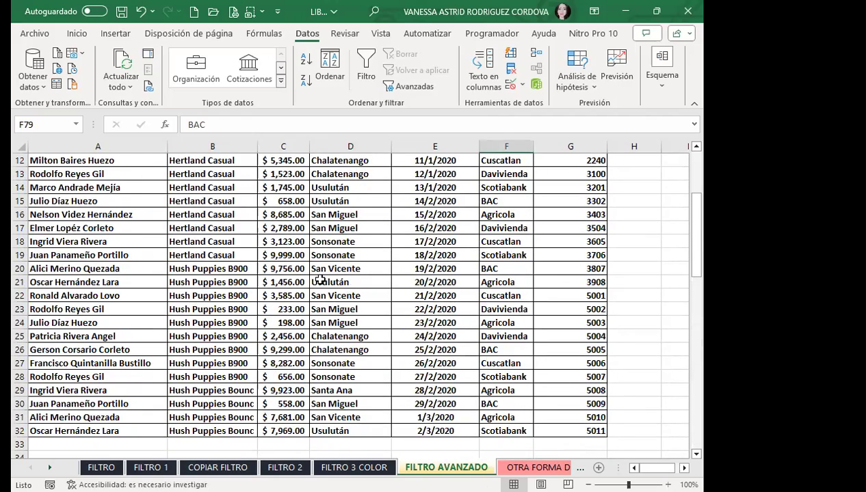
scroll(363, 285, down, 5)
scroll(363, 285, down, 9)
scroll(363, 285, down, 6)
scroll(363, 284, down, 3)
scroll(364, 284, up, 4)
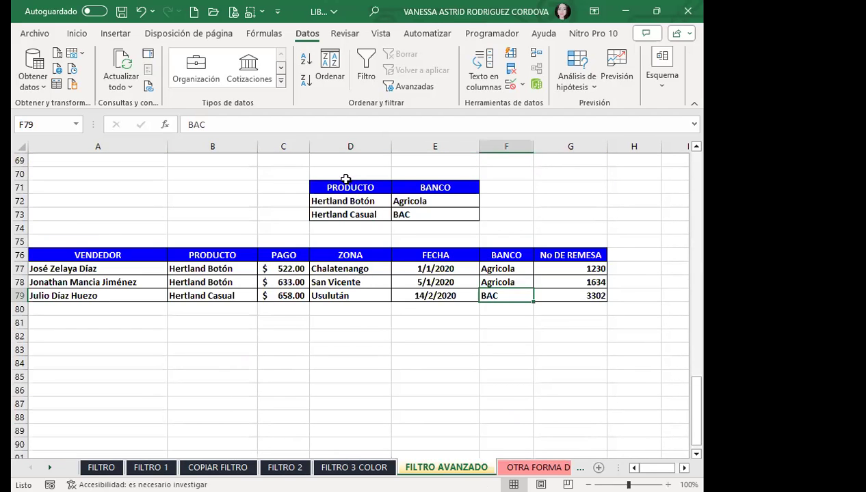
click(342, 181)
drag(405, 196, 429, 212)
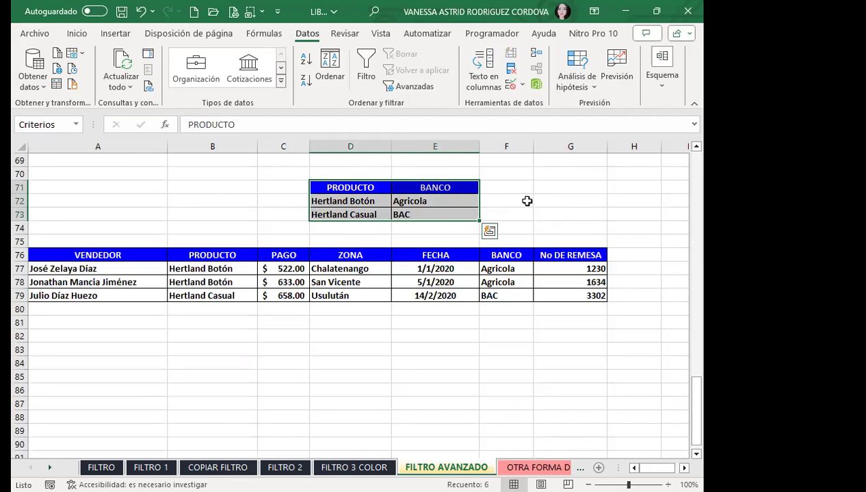
click(379, 187)
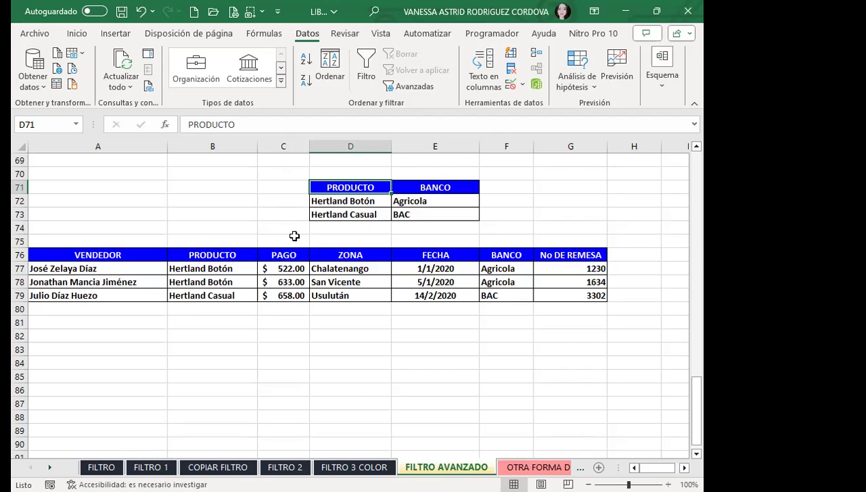
click(75, 255)
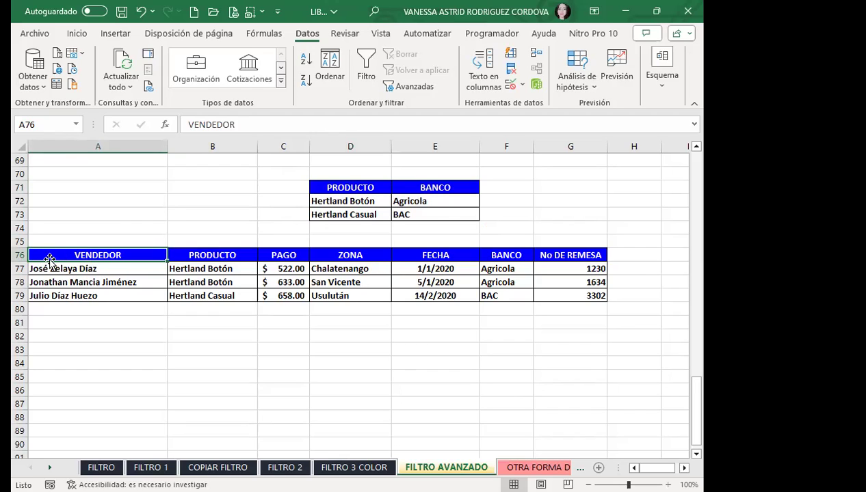
click(337, 295)
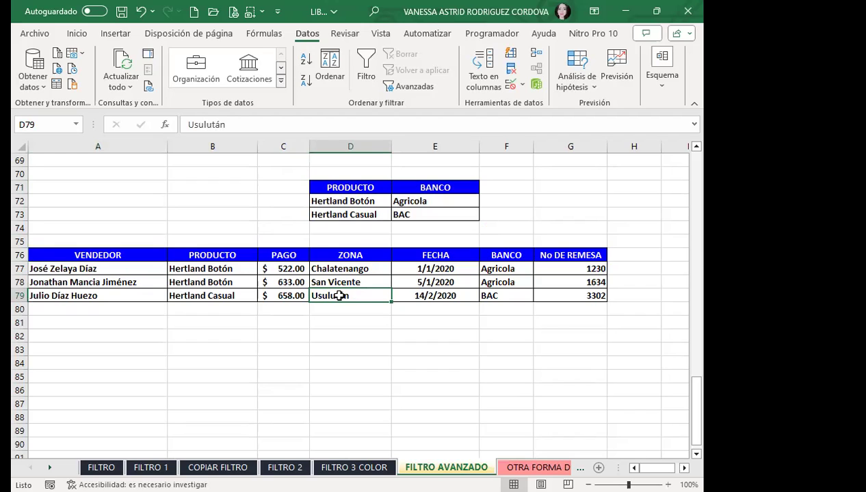
click(312, 255)
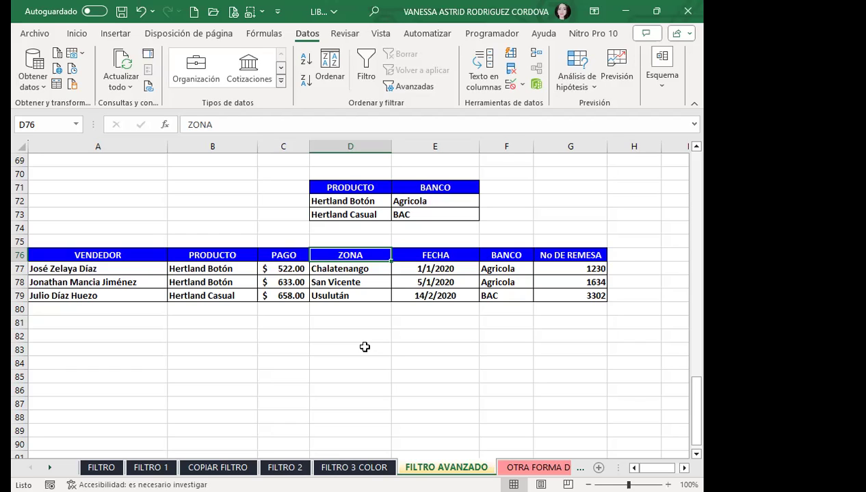
Step: Review the Agricola and BAC bank criteria and the result table's header row
click(431, 200)
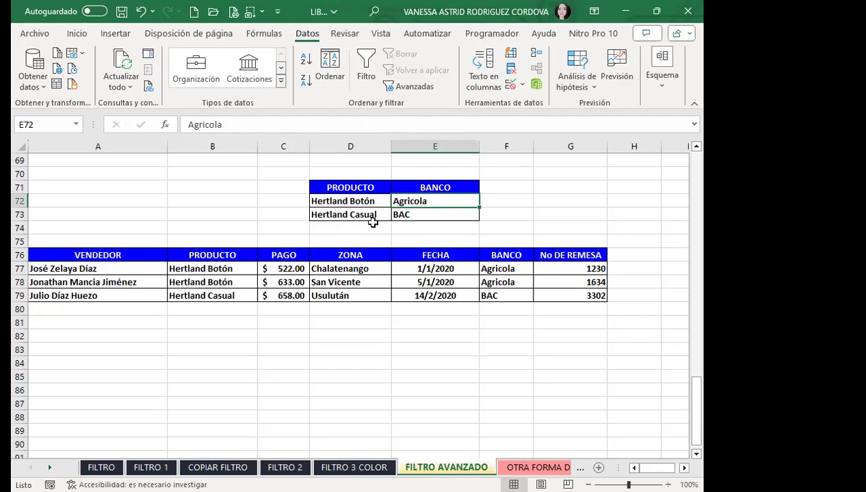
click(436, 213)
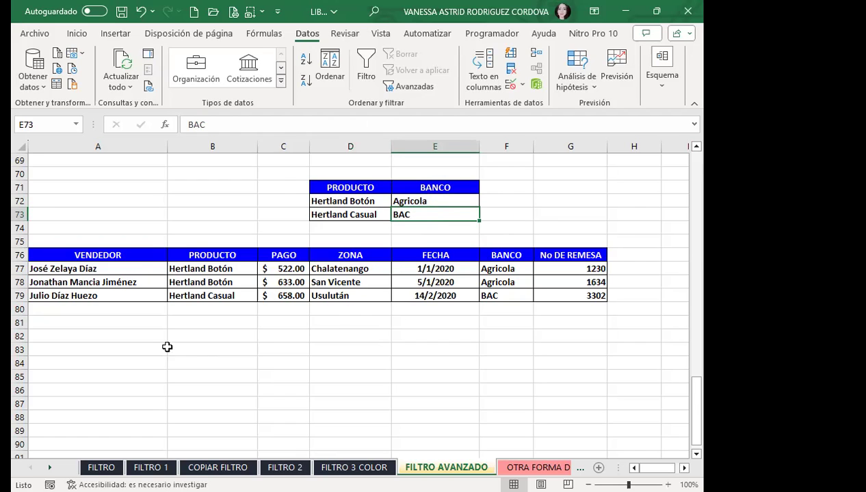
click(72, 325)
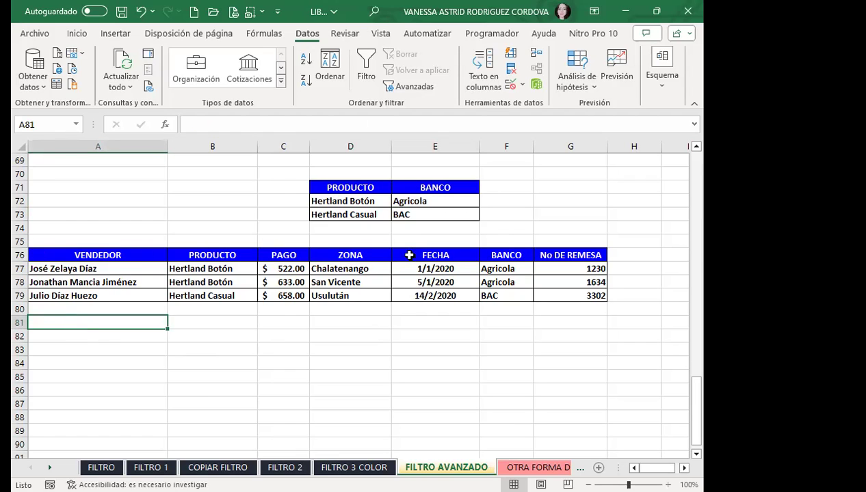
drag(74, 255, 605, 255)
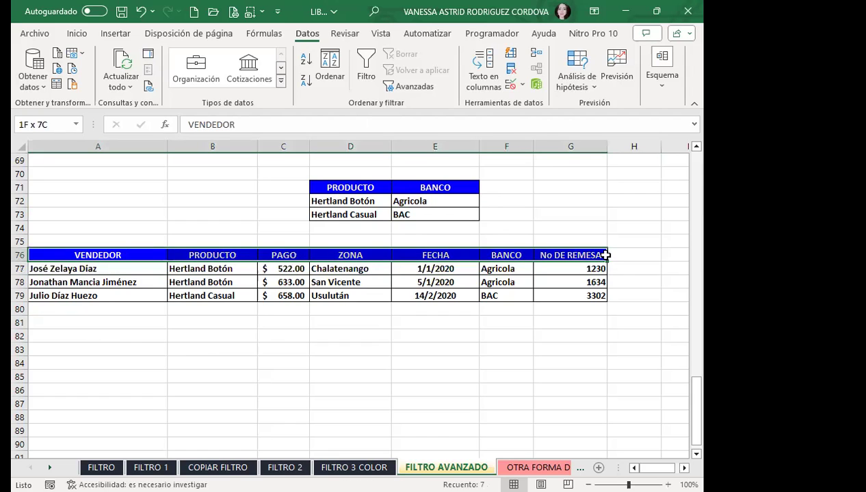
drag(45, 344, 89, 332)
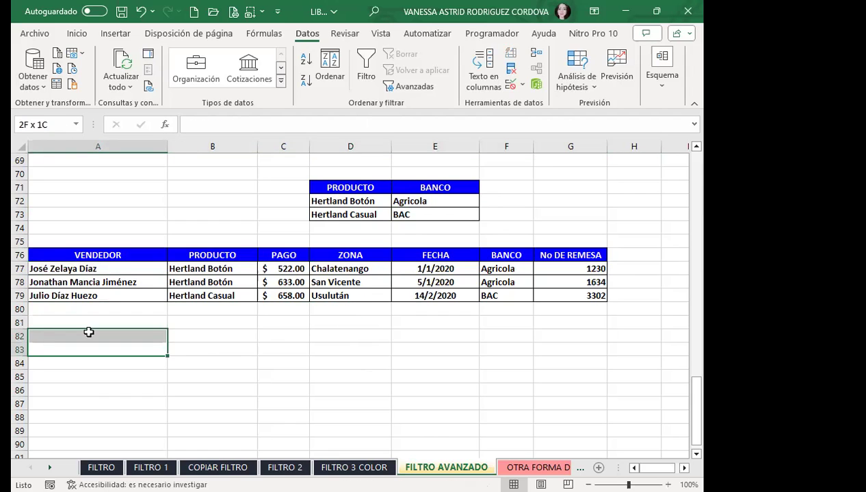
click(408, 203)
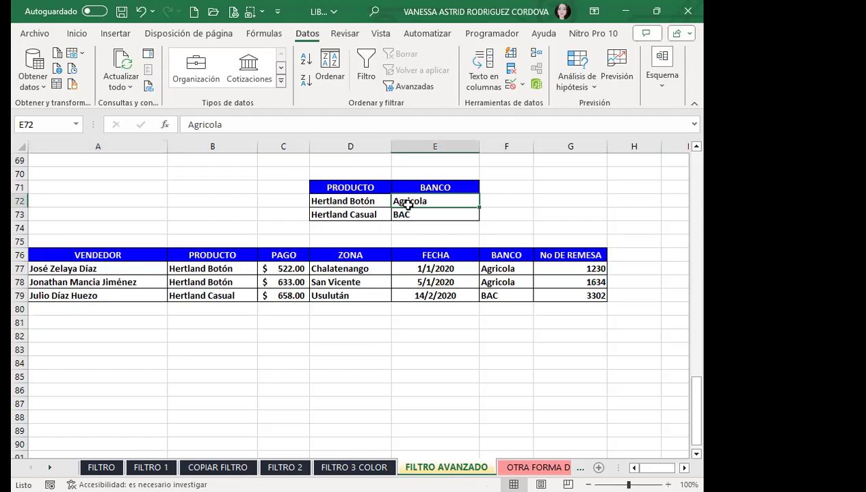
drag(408, 203, 406, 214)
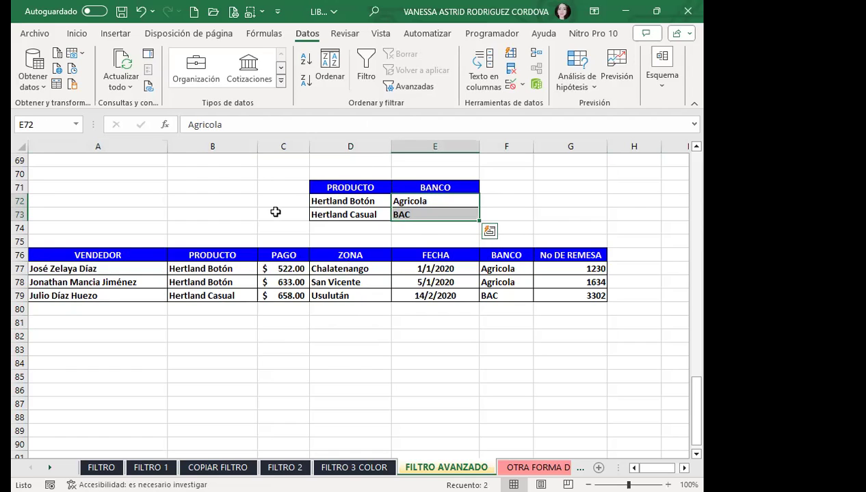
click(99, 337)
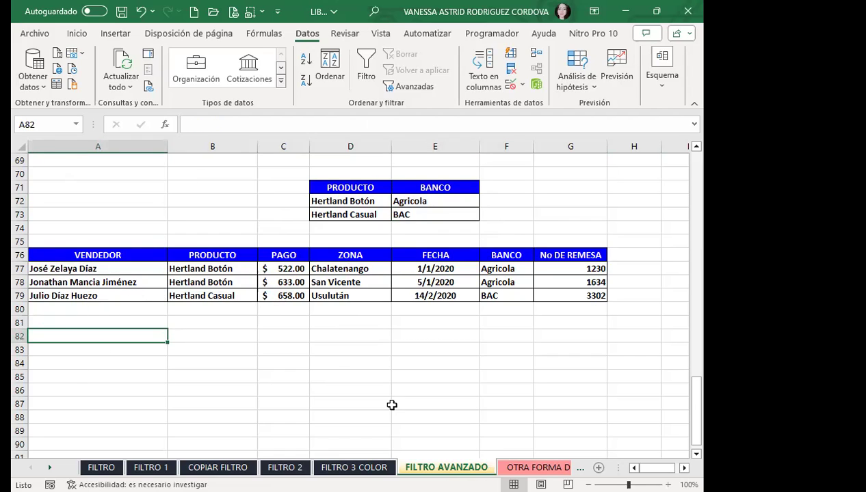
Step: Inspect the result rows: Hertland Botón in Chalatenango, the BAC Usulután row and San Vicente
click(299, 269)
click(349, 296)
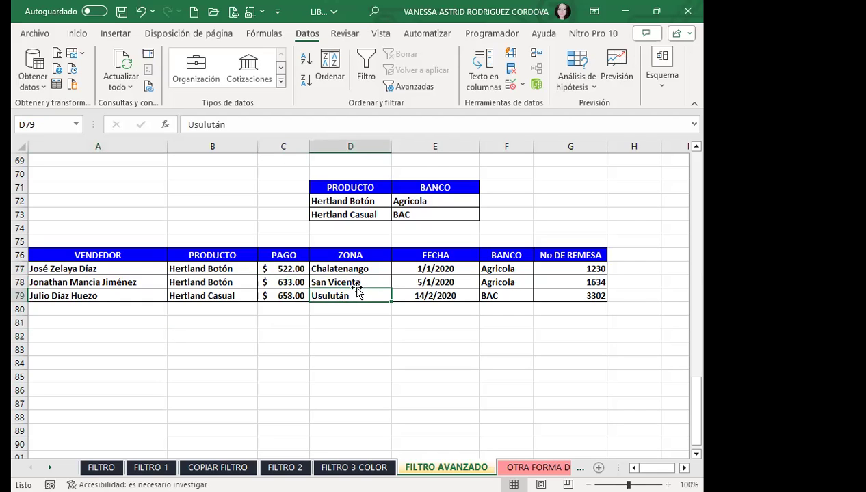
click(387, 283)
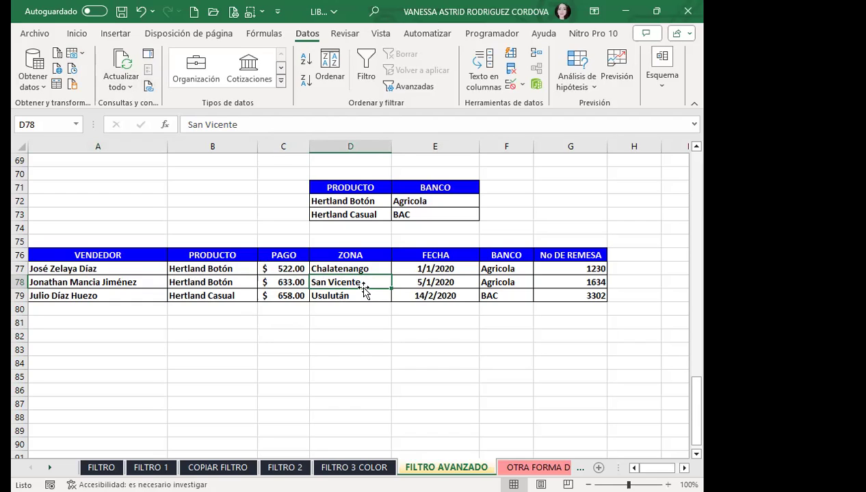
click(199, 268)
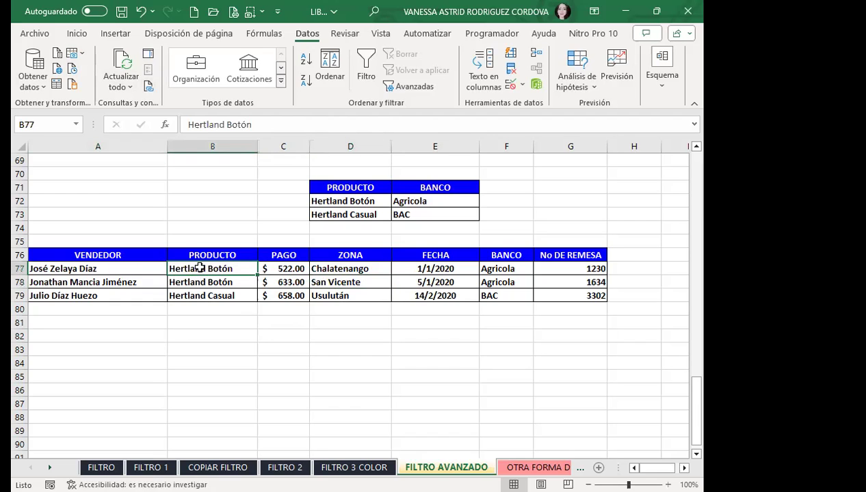
click(328, 266)
click(345, 283)
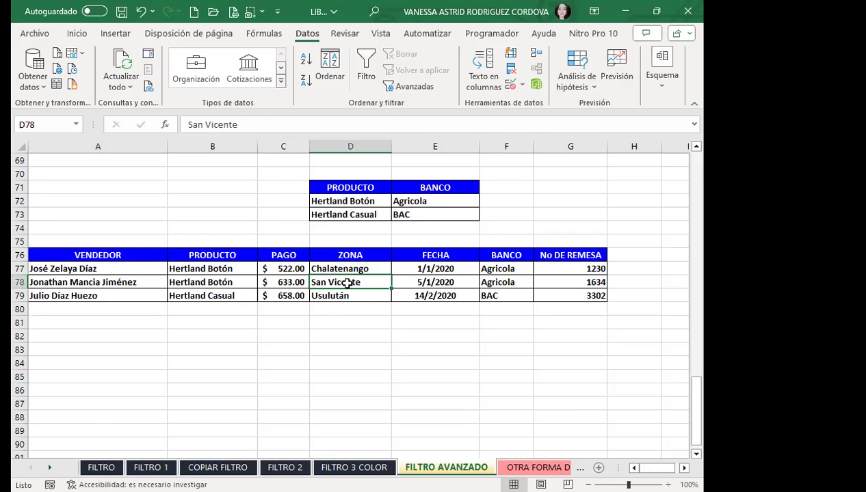
Step: Return to the top of the sales table and restore the deleted ZONA header in D1 with Ctrl+Z
scroll(332, 271, up, 4)
scroll(290, 361, up, 9)
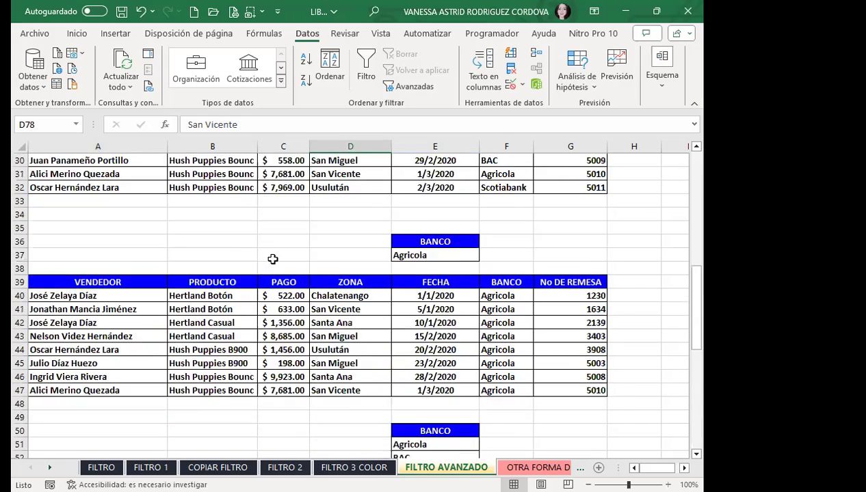
scroll(274, 257, up, 5)
scroll(299, 251, up, 5)
click(348, 163)
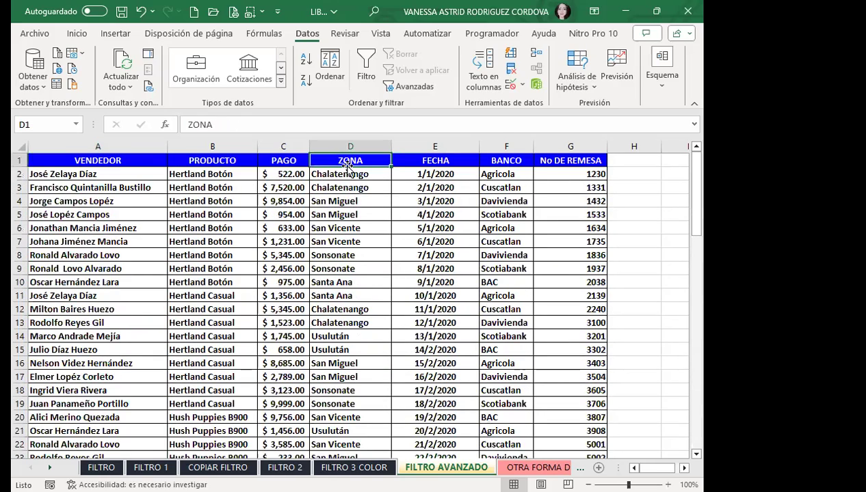
key(BackSpace)
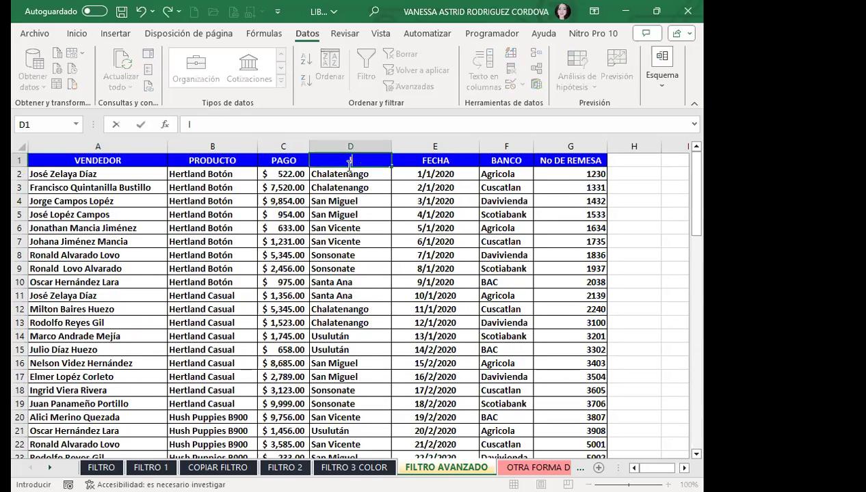
key(Escape)
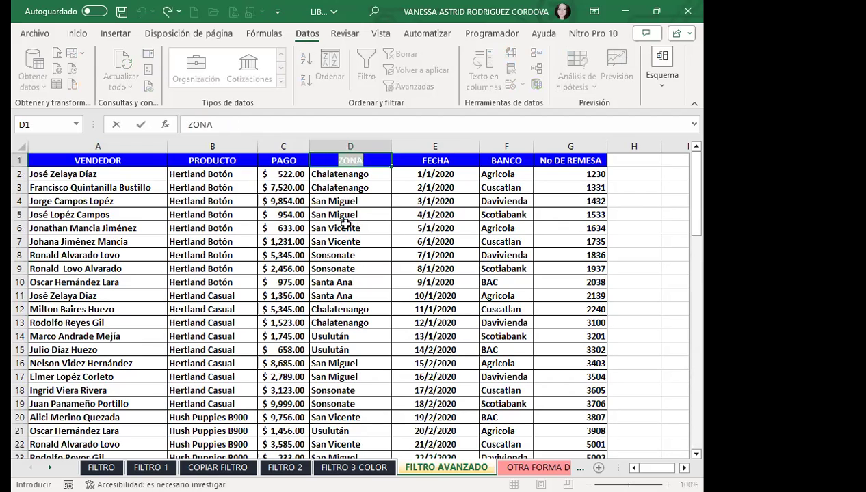
click(345, 228)
click(338, 158)
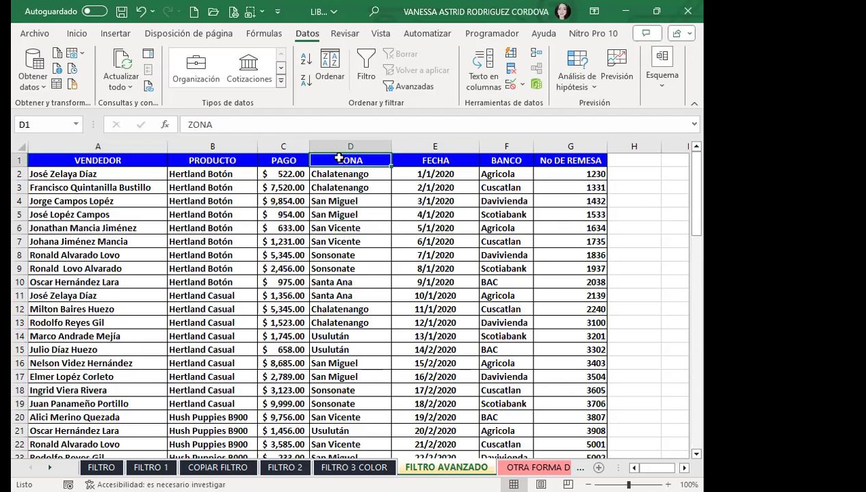
key(BackSpace)
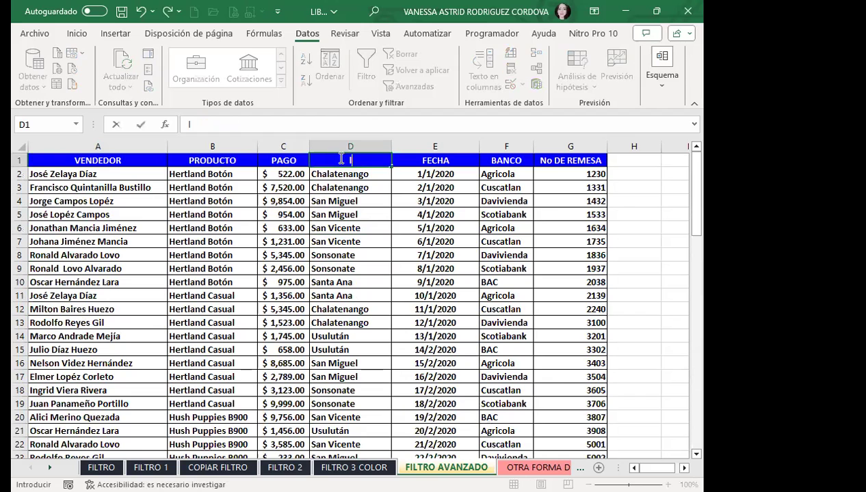
click(338, 242)
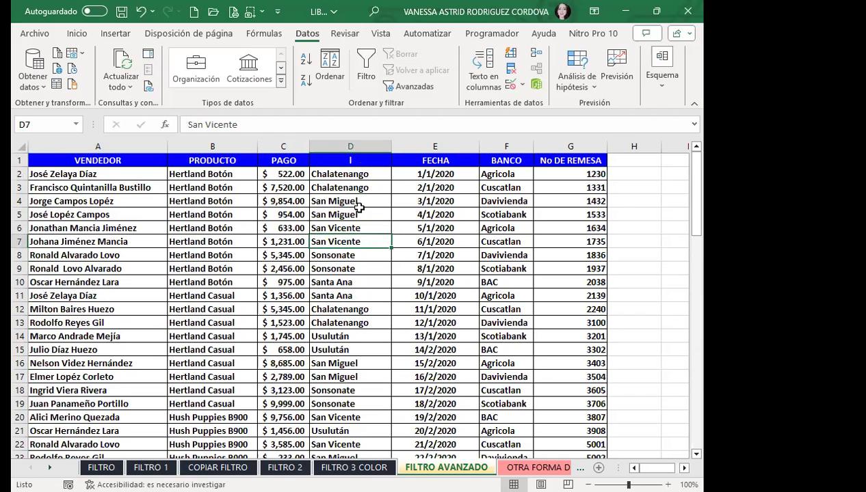
key(ctrl+z)
click(366, 65)
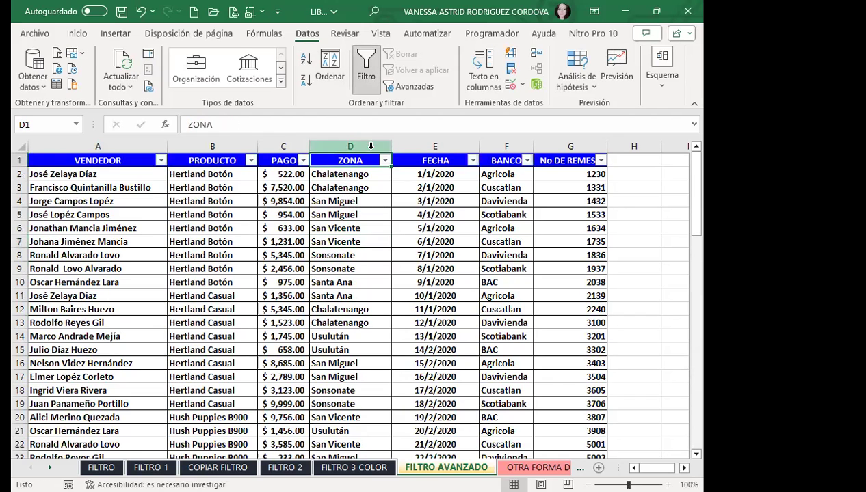
click(385, 161)
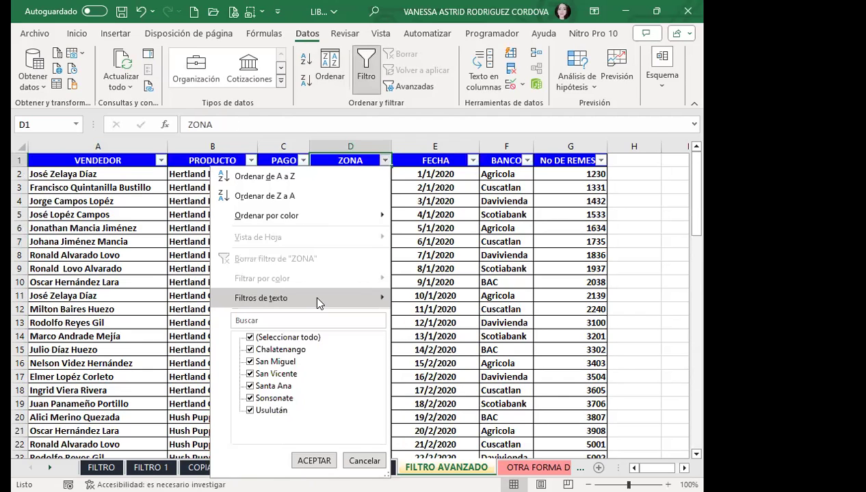
mouse_move(317, 301)
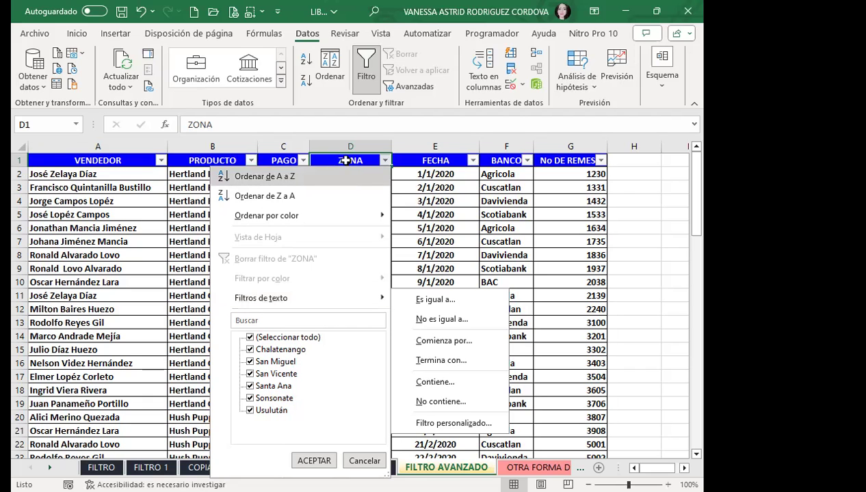
click(366, 158)
Step: Leave the ZONA header and Chalatenango cell unchanged, then go to the OTRA FORMA DE FILTRO sheet
double_click(366, 158)
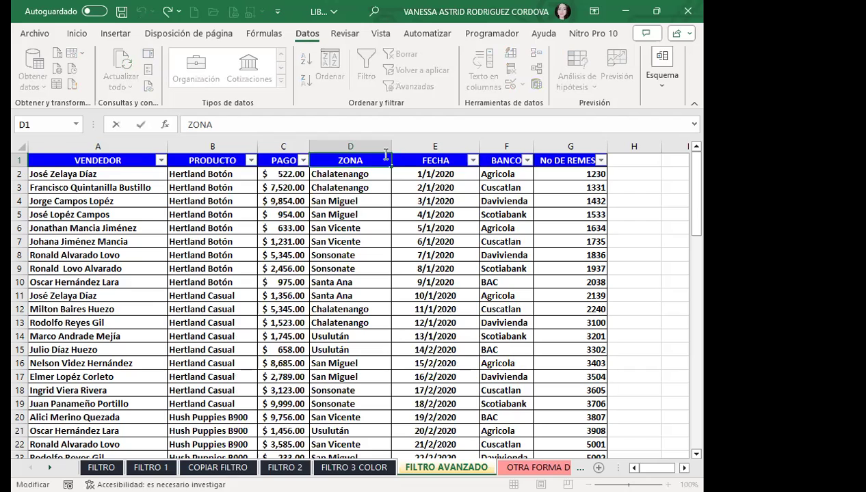
click(373, 174)
double_click(379, 174)
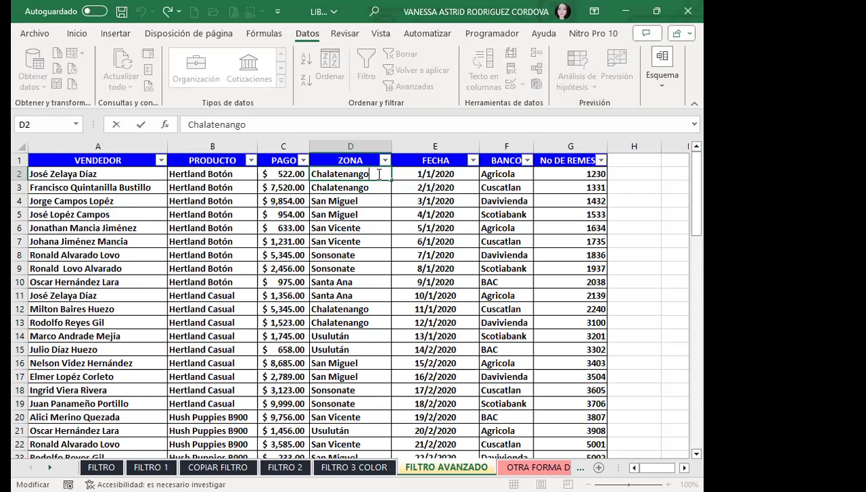
click(358, 318)
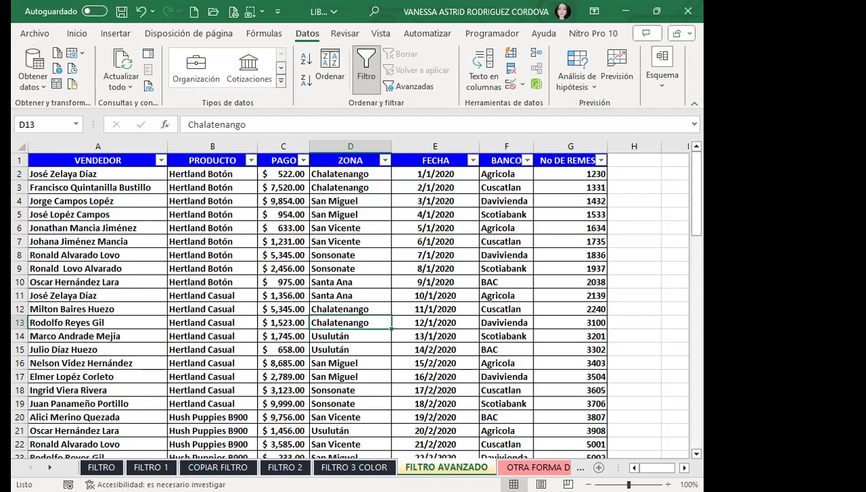
click(537, 467)
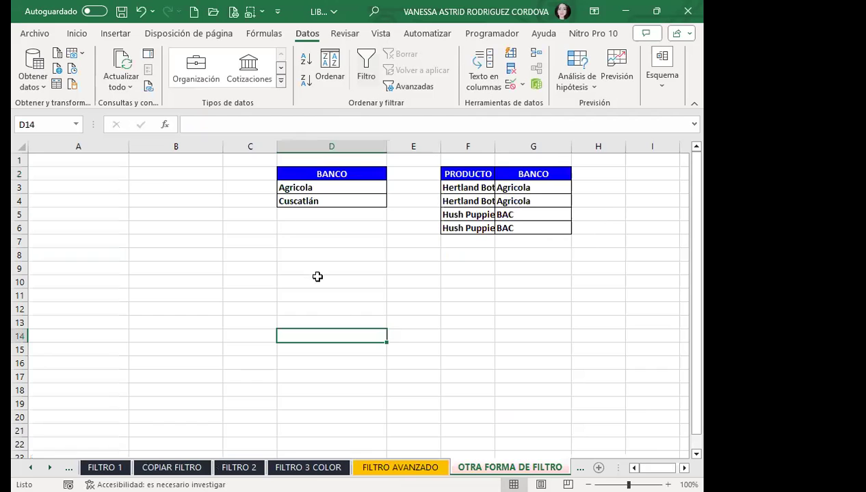
Step: Select D9 below the BANCO criteria and return to the FILTRO AVANZADO sheet with Ctrl+Page Up
click(353, 268)
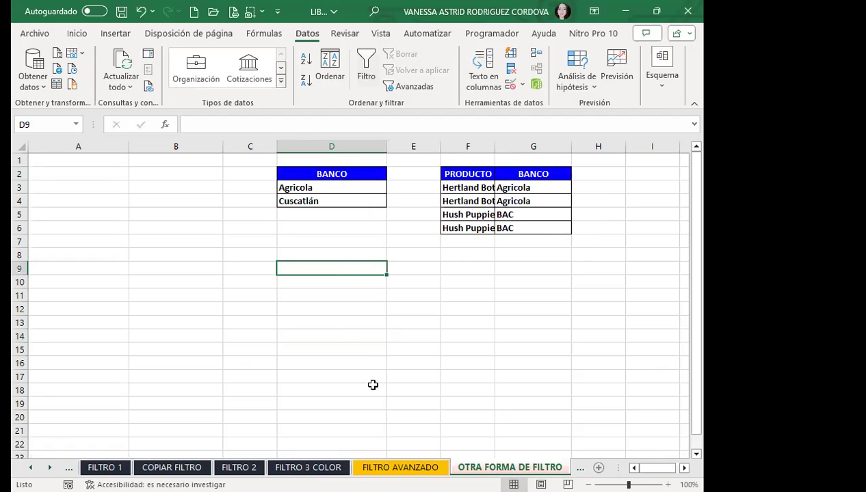
key(ctrl+Page_Up)
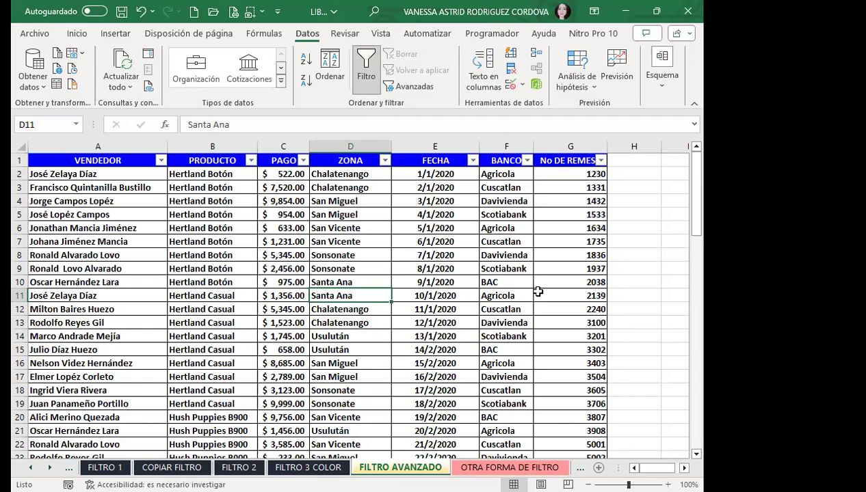
click(371, 271)
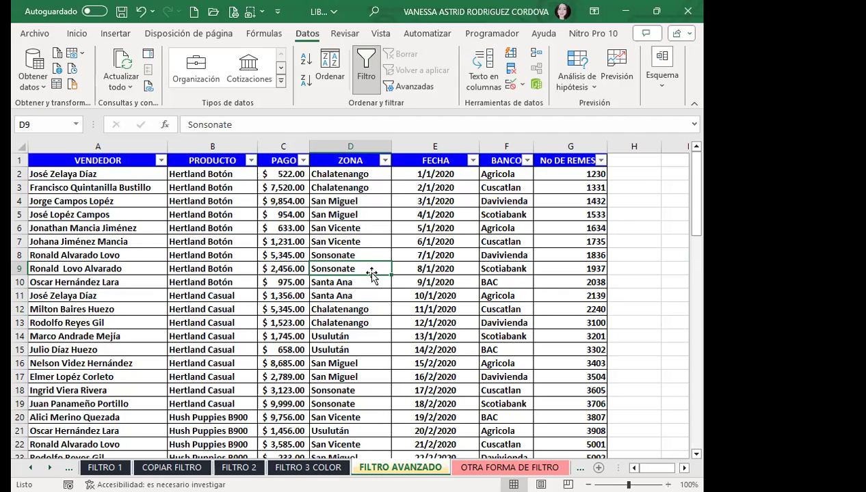
scroll(371, 274, down, 6)
scroll(367, 301, down, 4)
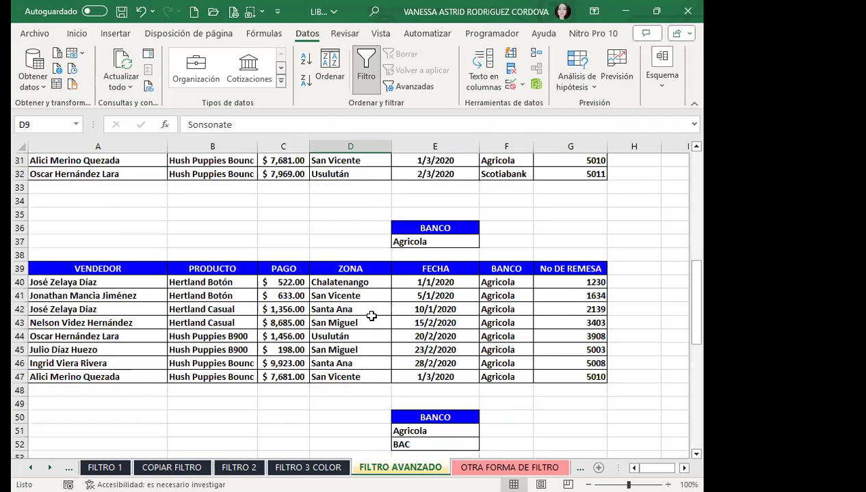
click(405, 281)
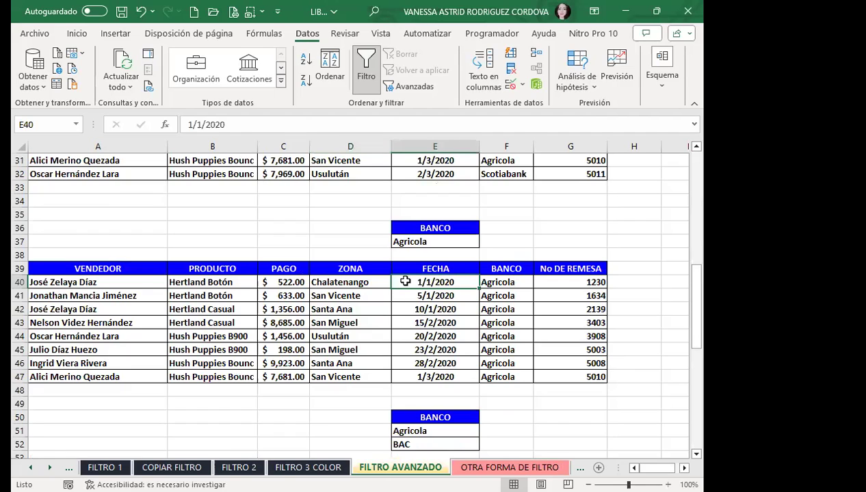
Step: On OTRA FORMA DE FILTRO, check cells D6–D11, then autofit column F to show names like Hush Puppies B900
click(530, 466)
click(309, 256)
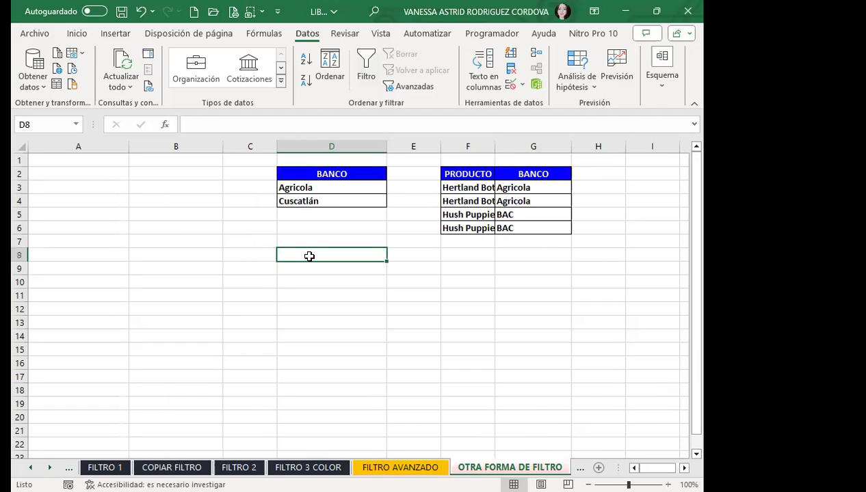
click(311, 229)
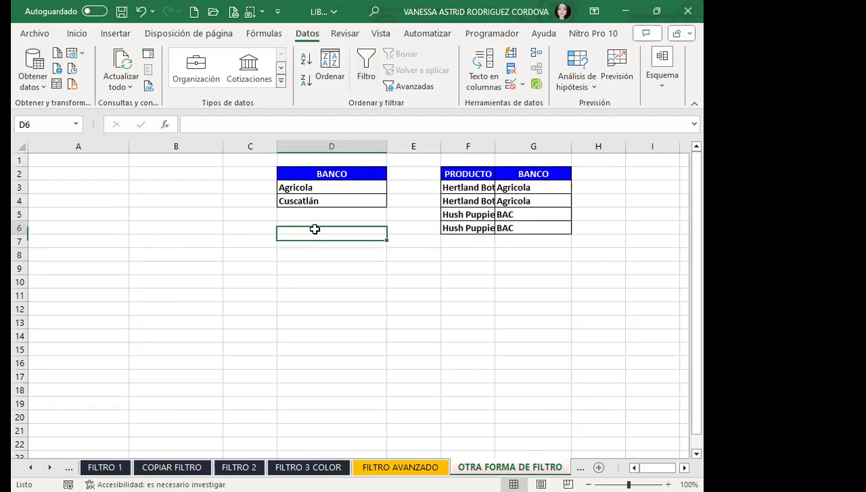
click(354, 295)
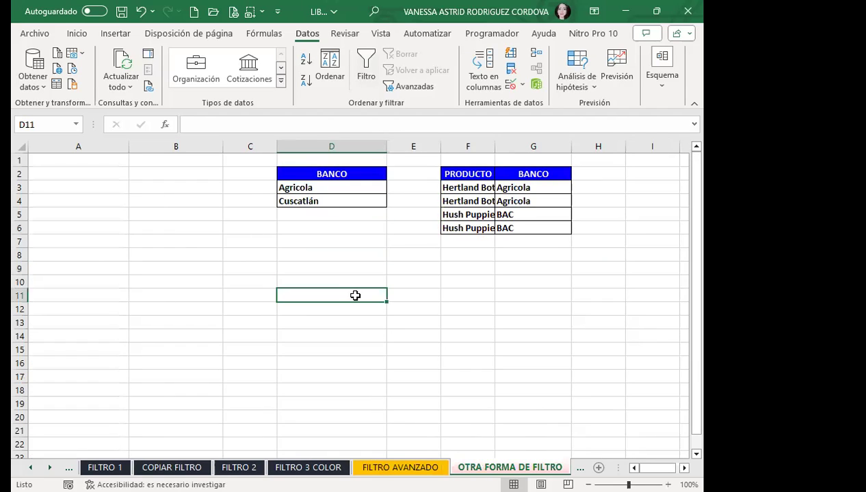
click(336, 259)
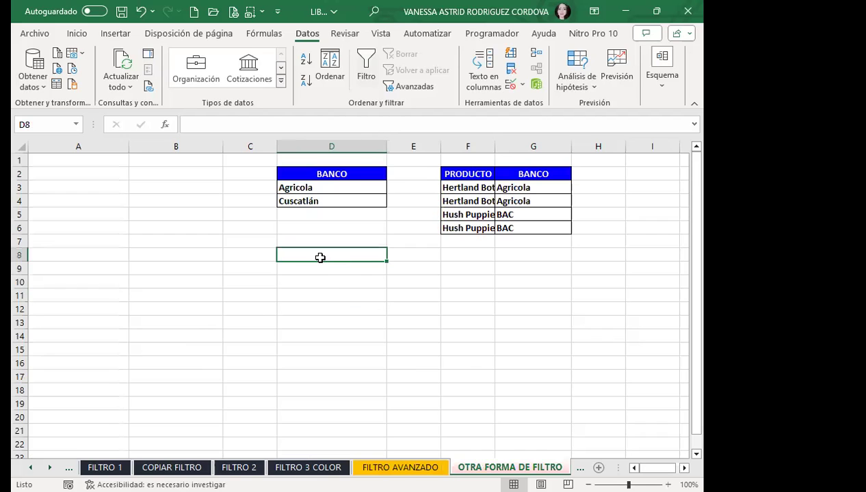
click(307, 225)
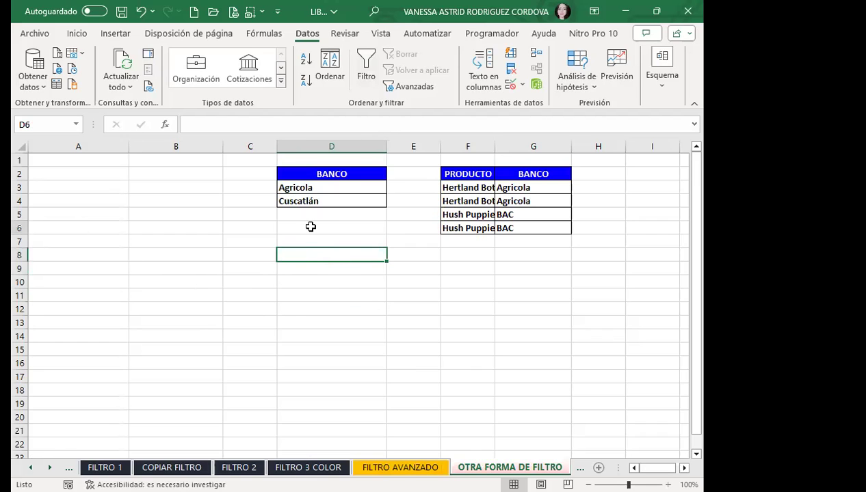
click(282, 240)
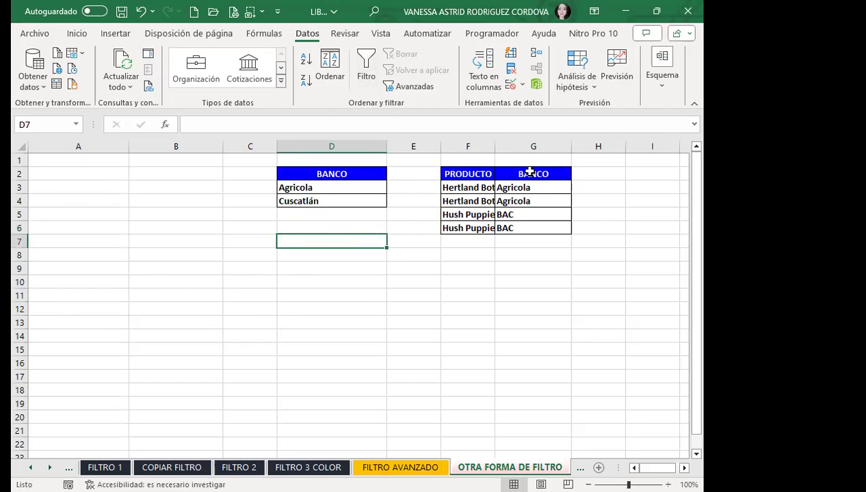
double_click(495, 146)
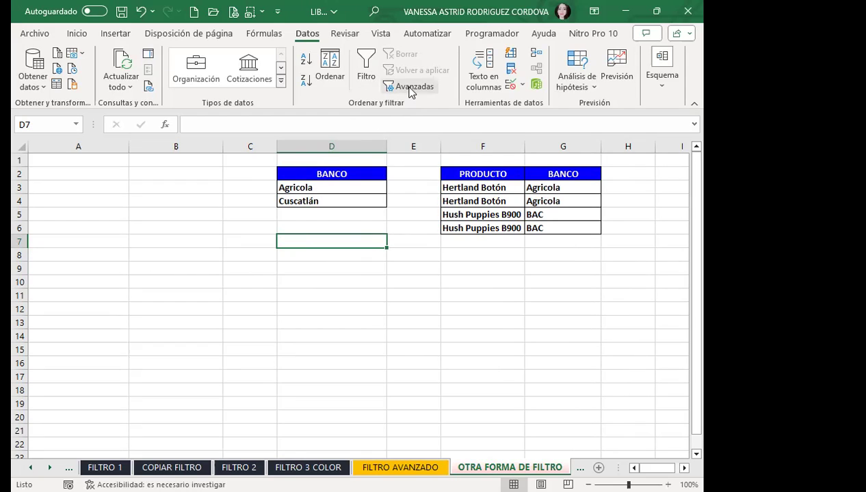
Step: Open the advanced filter settings from the Agricola criterion cell and cancel without applying
click(332, 191)
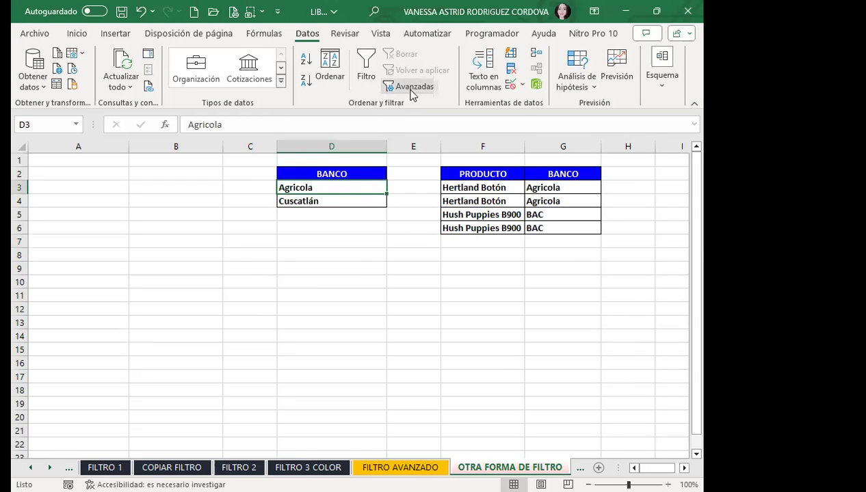
click(409, 86)
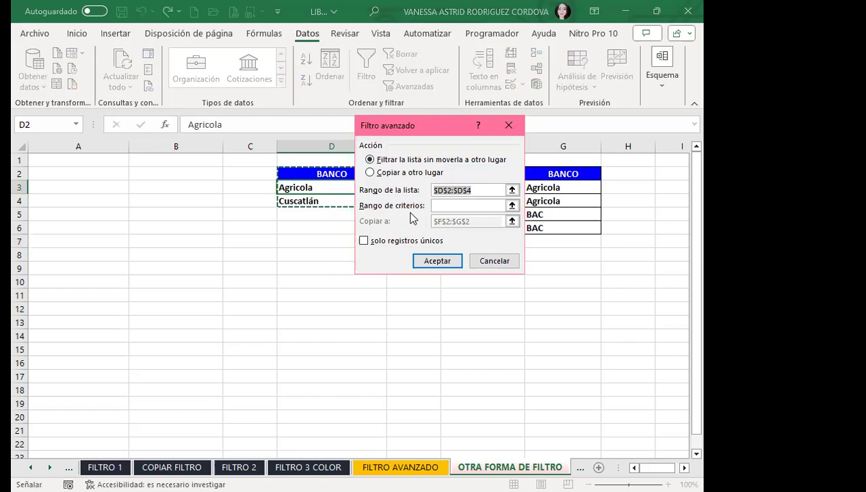
click(510, 128)
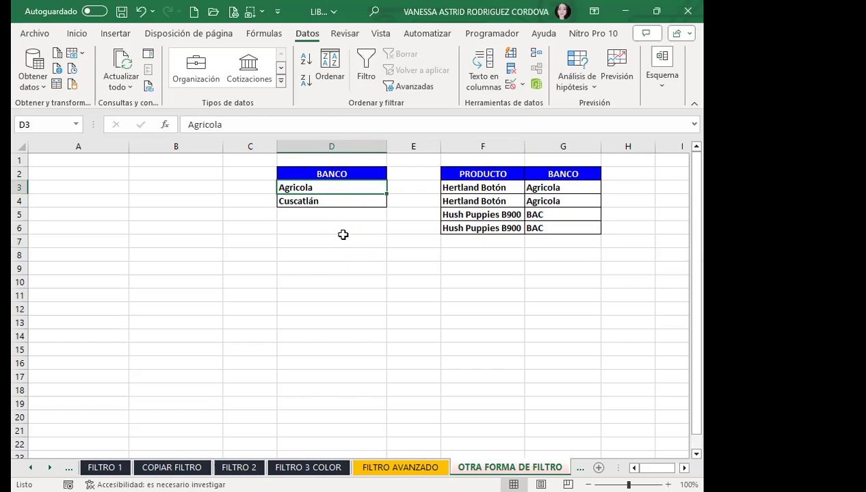
Step: On FILTRO AVANZADO, turn off the header filter dropdowns and open Advanced filter for the sales table
key(ctrl+Page_Up)
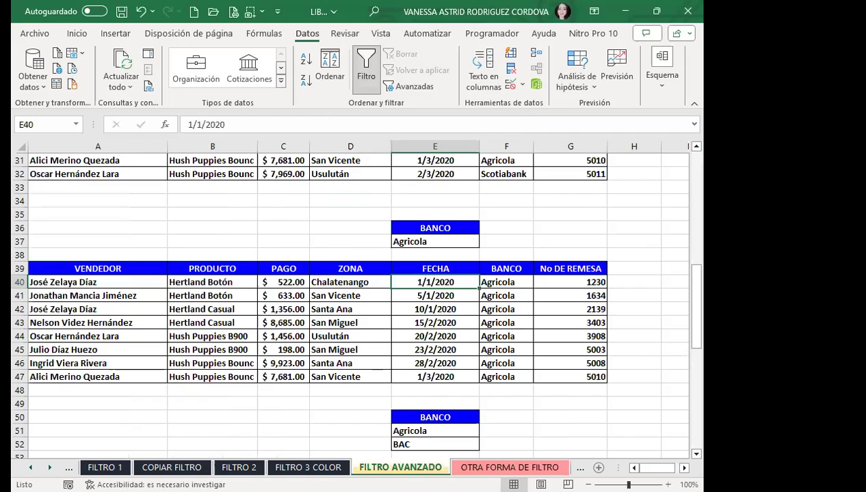
scroll(312, 297, up, 10)
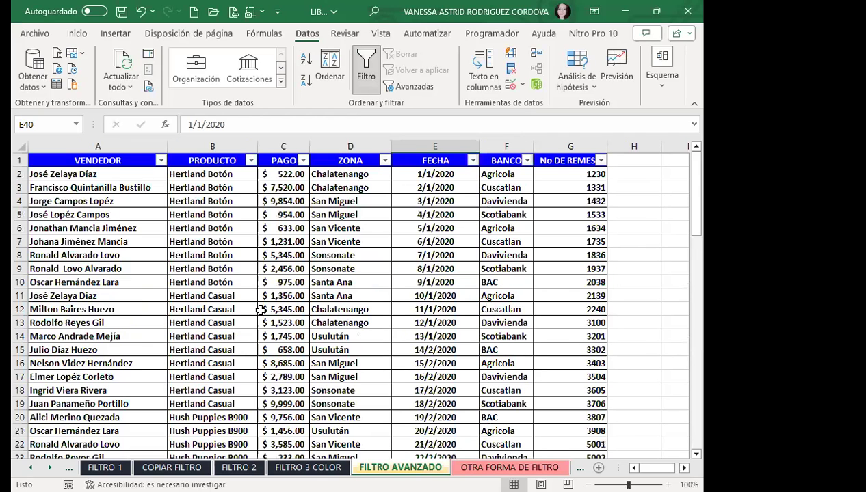
click(325, 298)
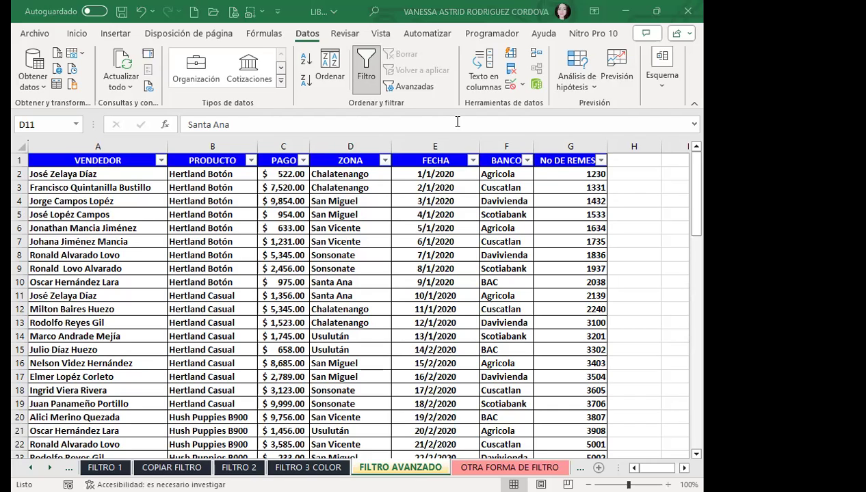
click(366, 69)
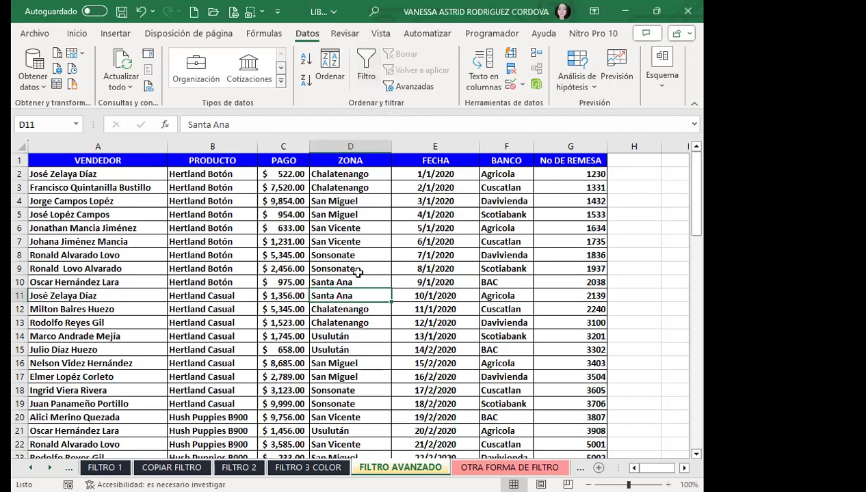
click(383, 87)
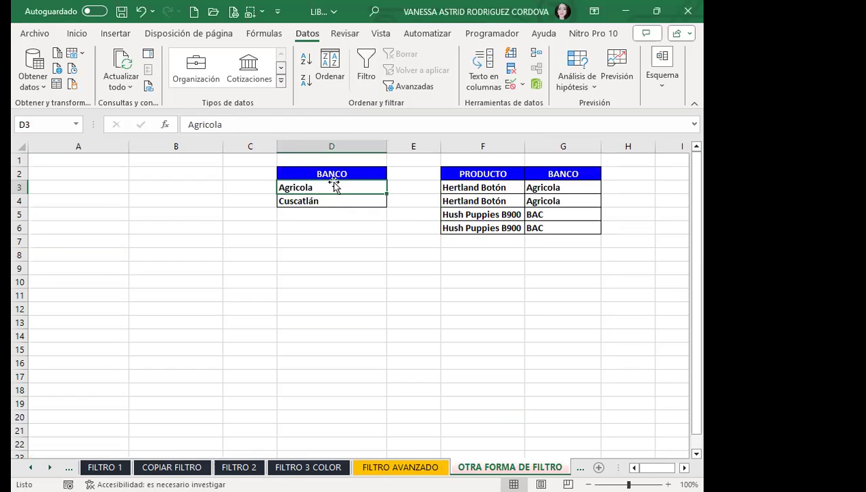
Step: Open the Filtro avanzado dialog via Datos > Avanzadas on the OTRA FORMA DE FILTRO sheet
click(405, 86)
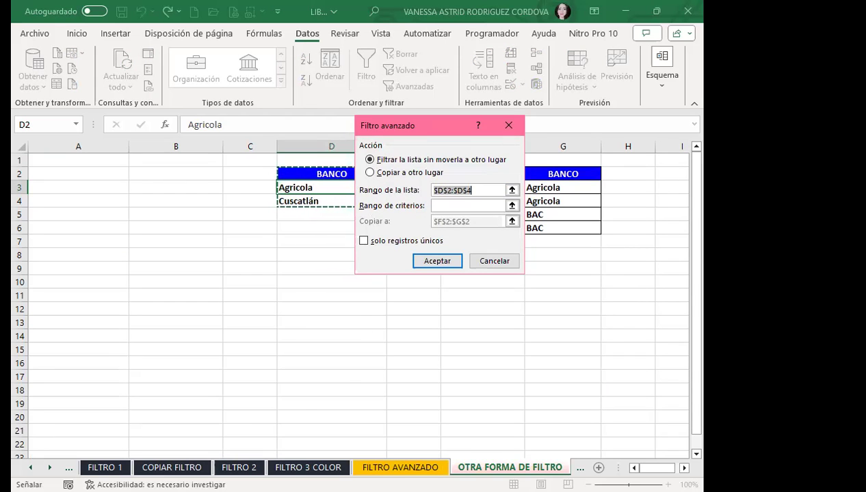
Step: Set the list range to 'FILTRO AVANZADO'!A1:G32 and the criteria range to the BANCO cells D2:D4
key(ctrl+Page_Up)
click(91, 161)
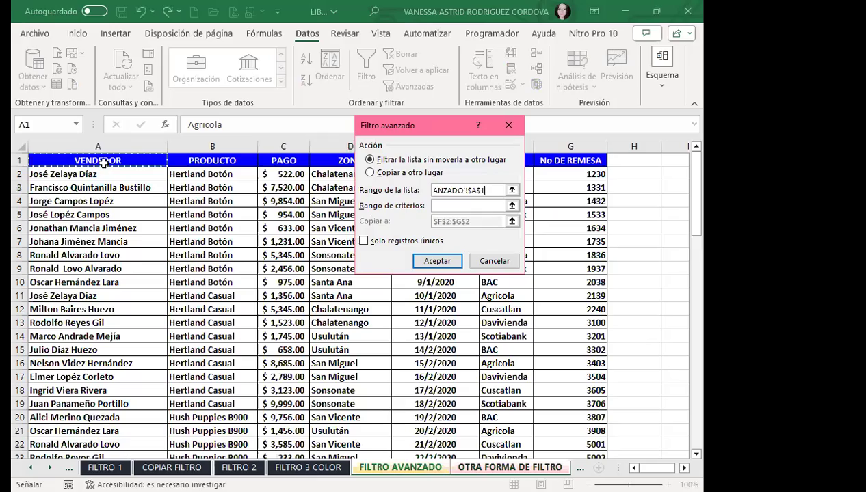
mouse_move(91, 162)
mouse_down()
mouse_move(603, 439)
mouse_move(605, 452)
mouse_move(603, 437)
mouse_up()
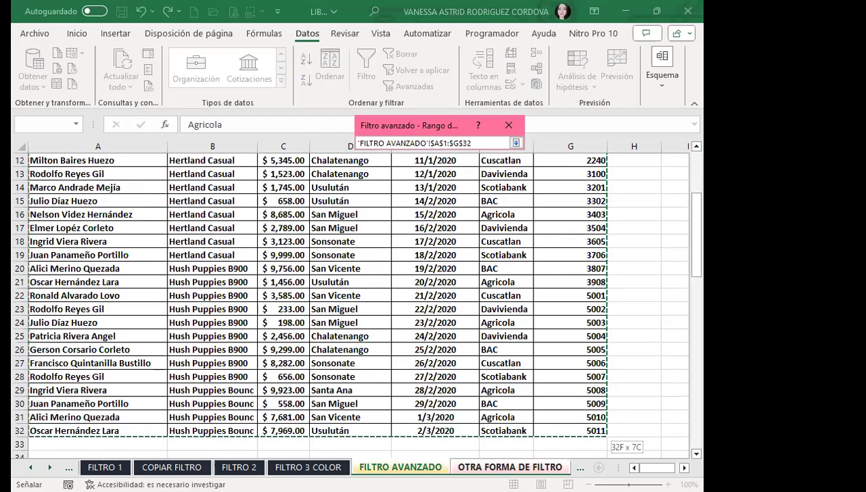
click(444, 206)
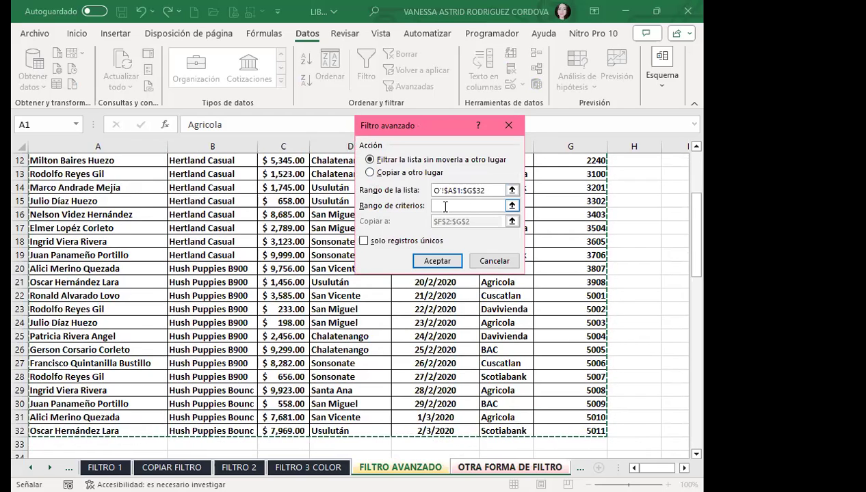
key(ctrl+Page_Down)
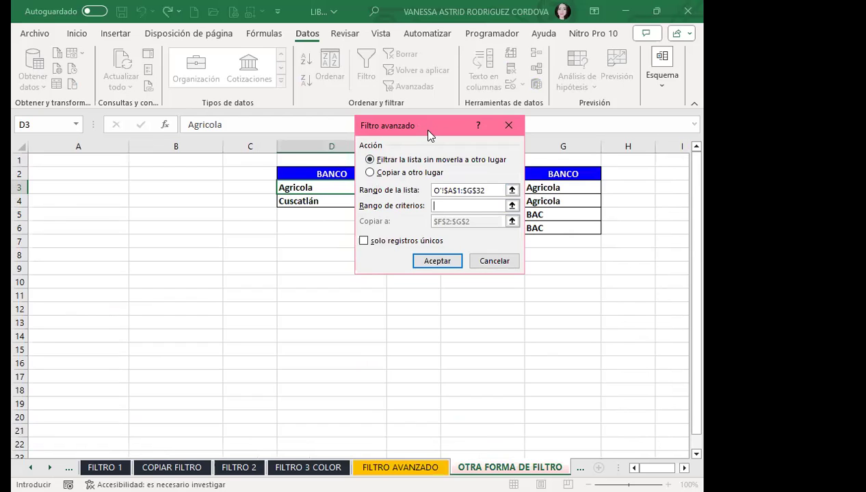
drag(427, 130, 464, 127)
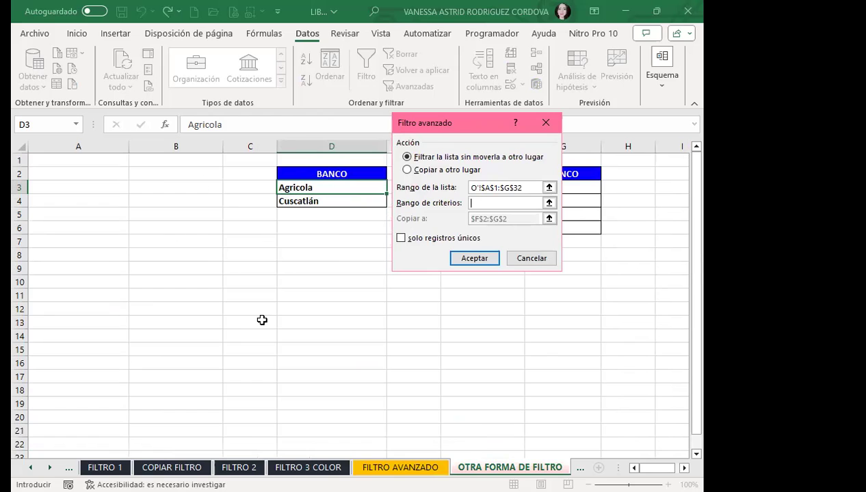
click(294, 169)
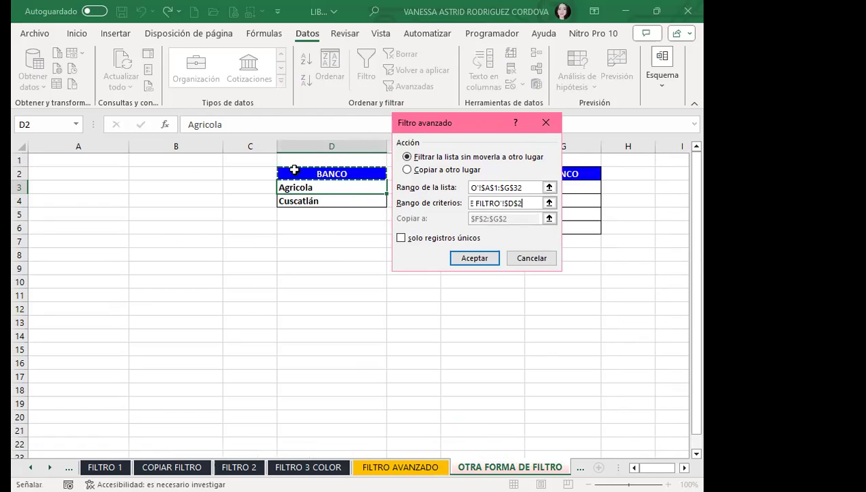
drag(286, 193, 377, 198)
Step: Choose Copiar a otro lugar with destination A6 and run the filter
click(406, 170)
drag(520, 219, 469, 219)
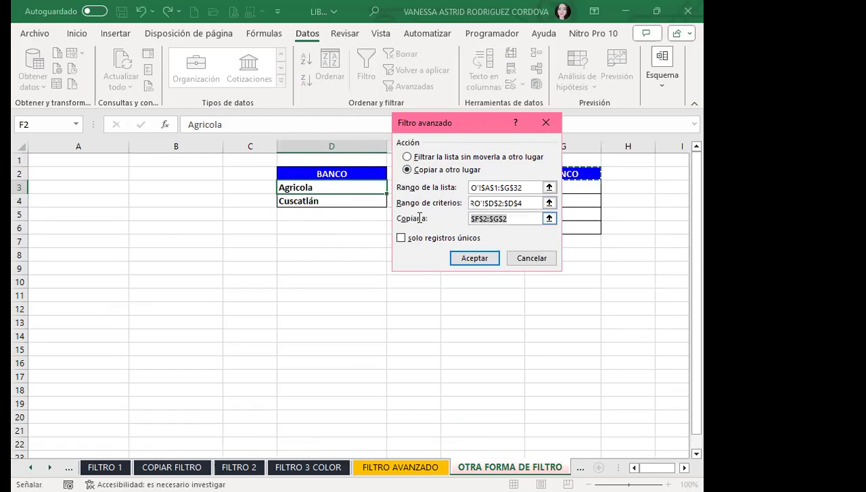
click(46, 228)
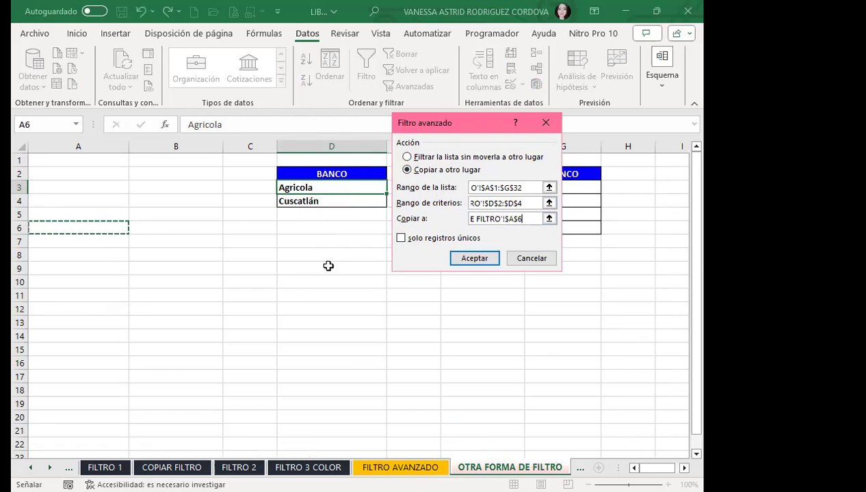
click(469, 258)
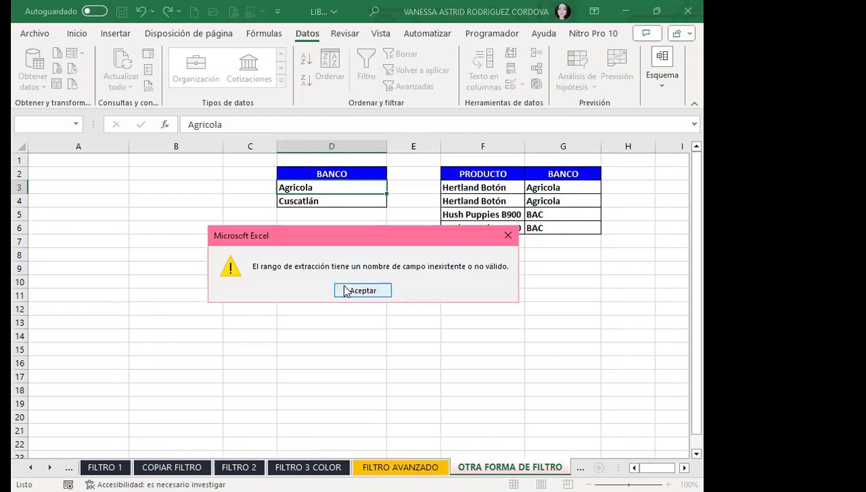
Step: Dismiss the invalid field-name error and clear the list, criteria and copy destination fields
key(Return)
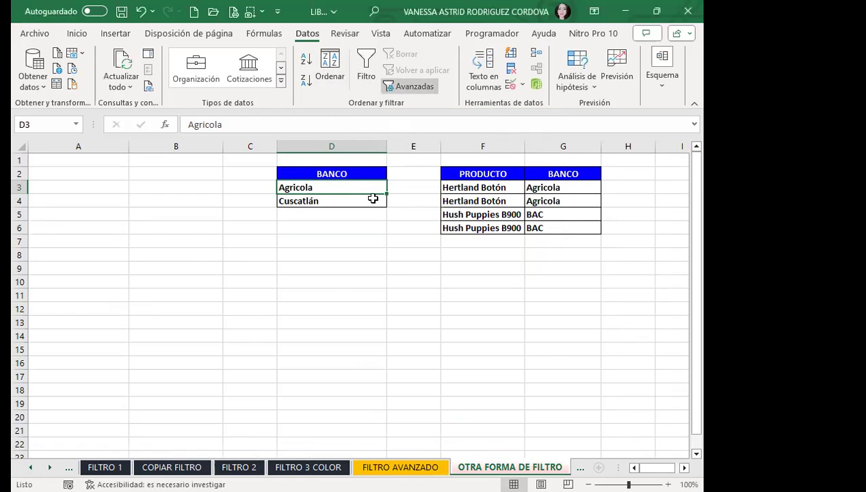
click(408, 170)
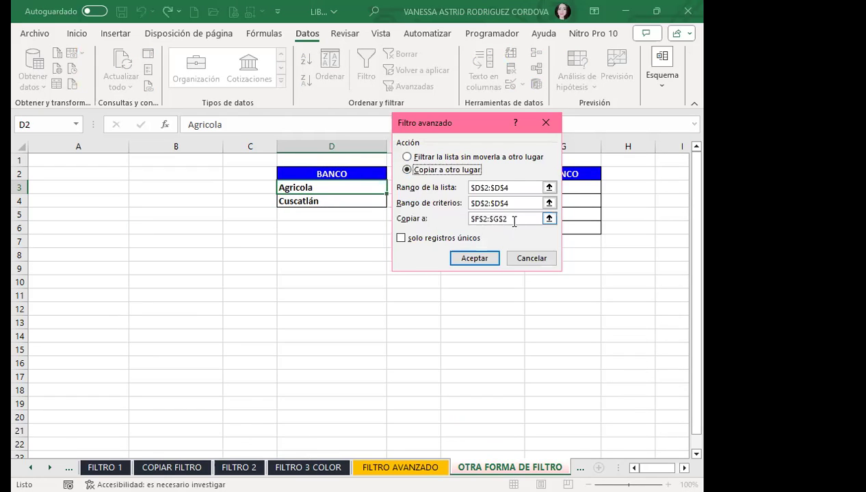
click(513, 220)
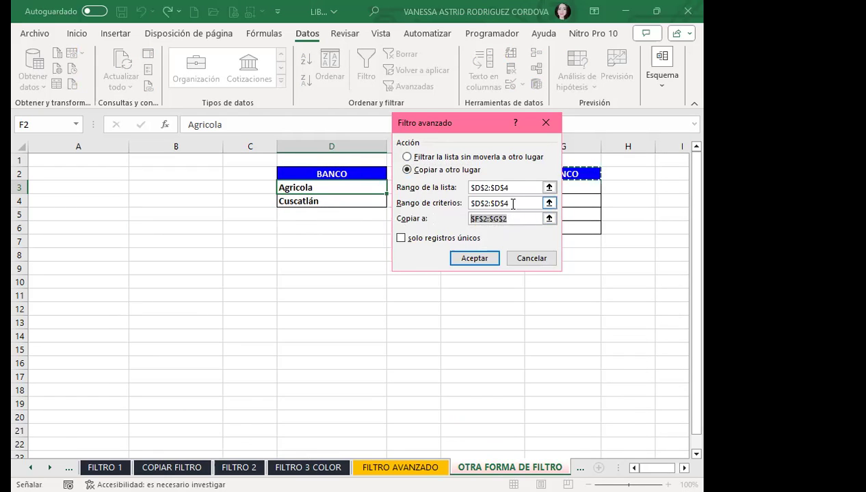
click(515, 188)
key(Delete)
click(514, 202)
key(Delete)
click(514, 219)
key(Delete)
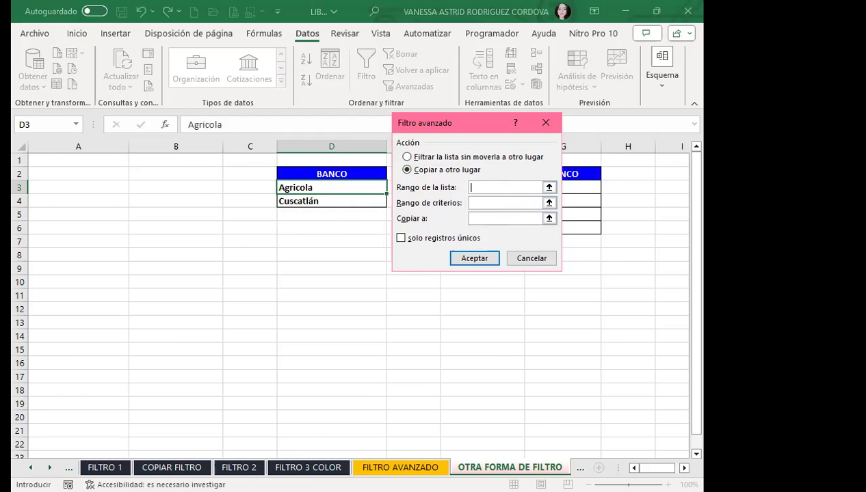
Step: Set the list range to the FILTRO AVANZADO sales table A1:G32
key(ctrl+Page_Up)
scroll(123, 169, up, 4)
click(74, 161)
drag(74, 161, 606, 438)
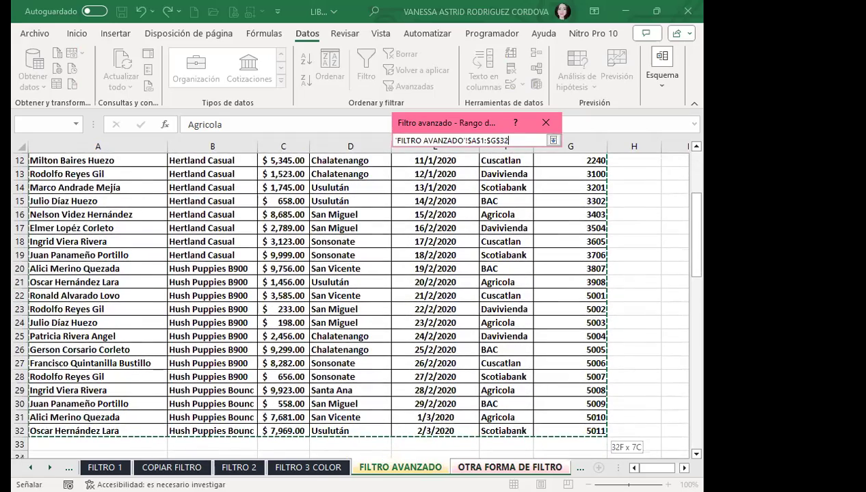
click(552, 140)
Step: Set the criteria range to D2:D4 on OTRA FORMA DE FILTRO and the copy destination to A10
click(483, 203)
key(ctrl+Page_Down)
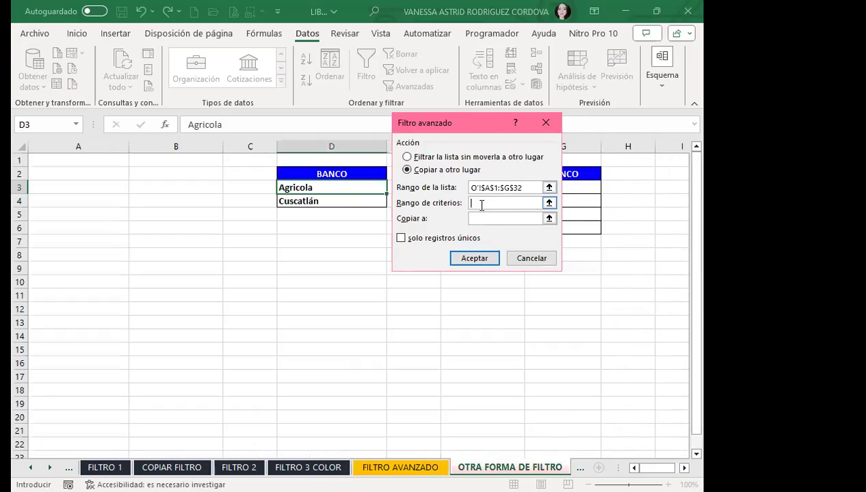
click(305, 171)
drag(305, 197, 305, 200)
click(473, 219)
click(71, 281)
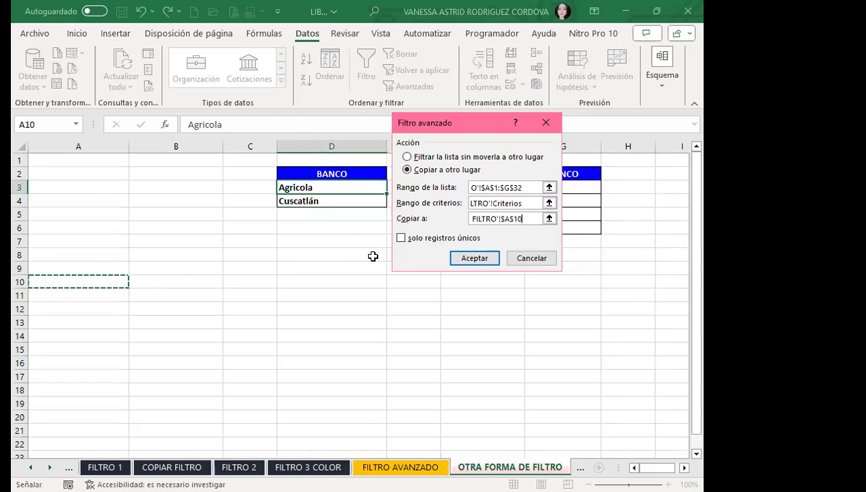
click(481, 260)
scroll(205, 308, down, 1)
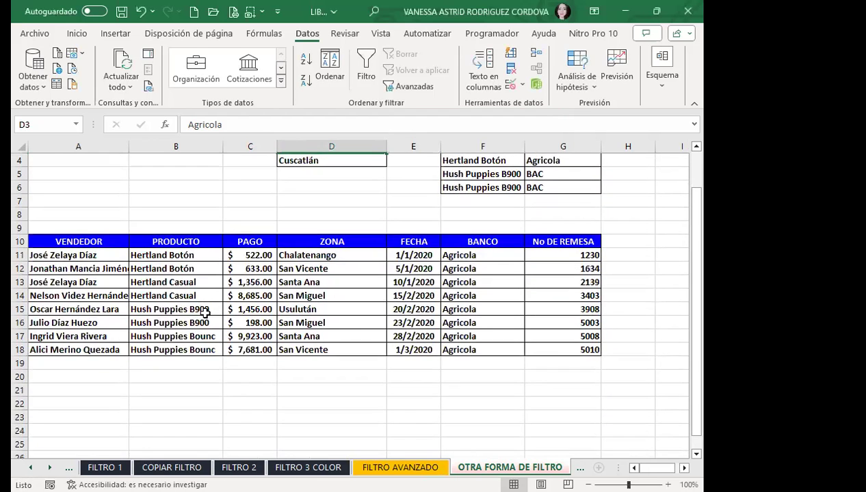
scroll(211, 332, down, 2)
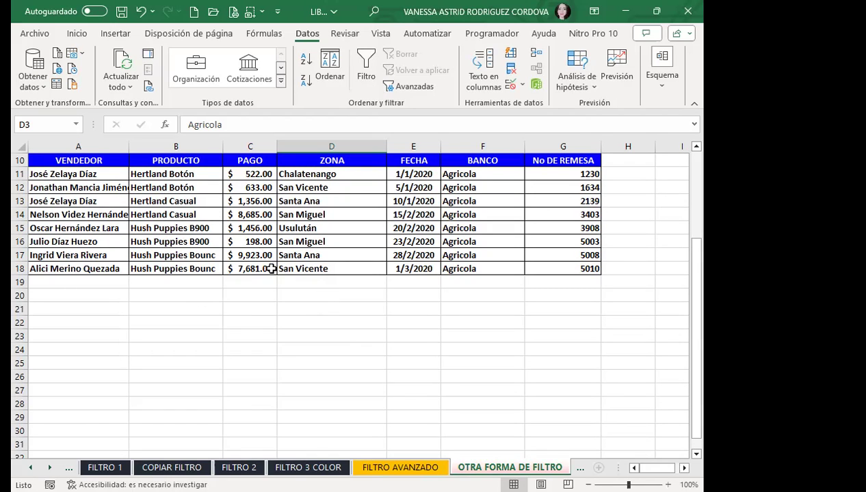
scroll(271, 319, up, 3)
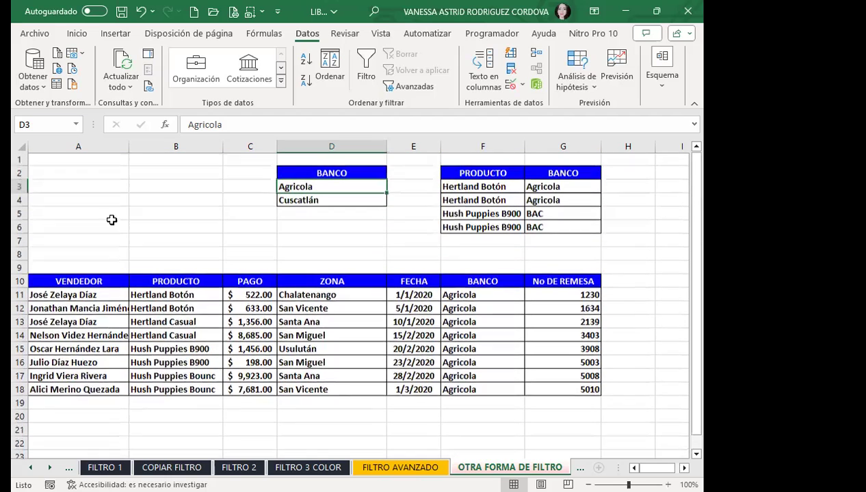
scroll(312, 308, down, 2)
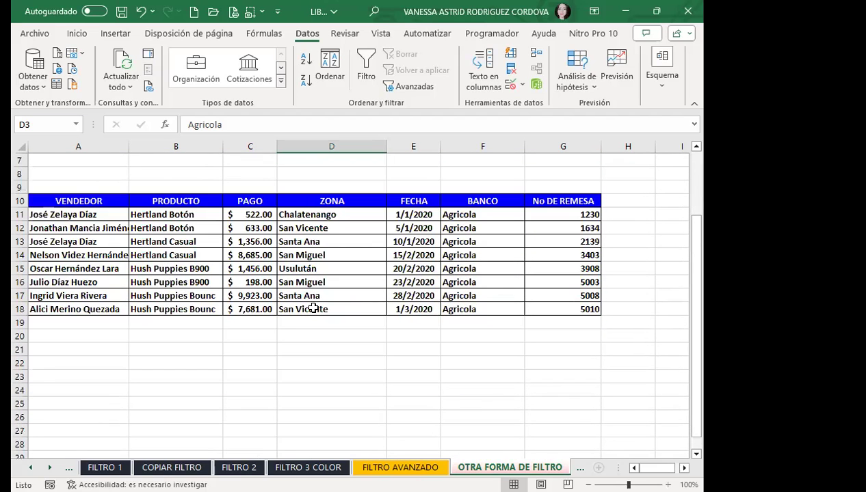
click(75, 243)
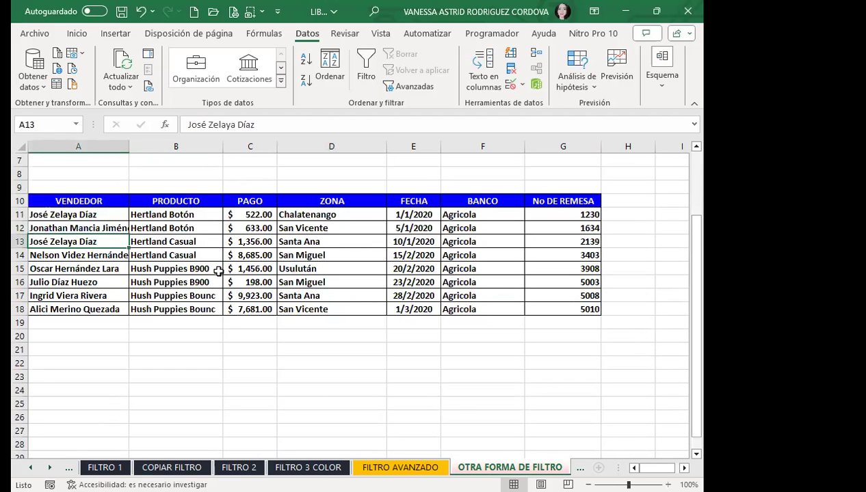
scroll(233, 292, up, 2)
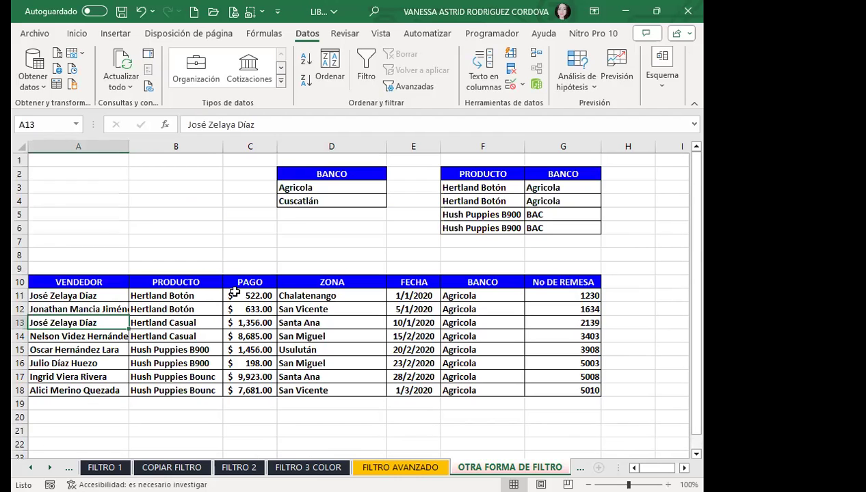
scroll(234, 295, down, 2)
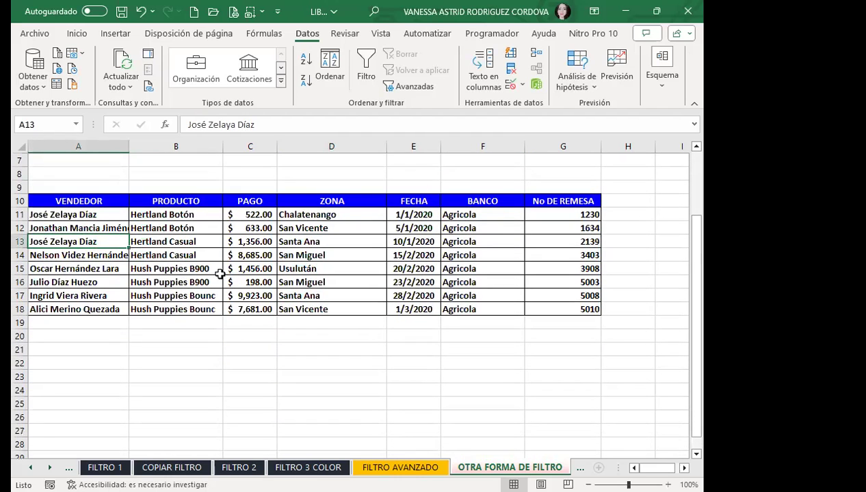
click(239, 345)
key(ctrl+Page_Up)
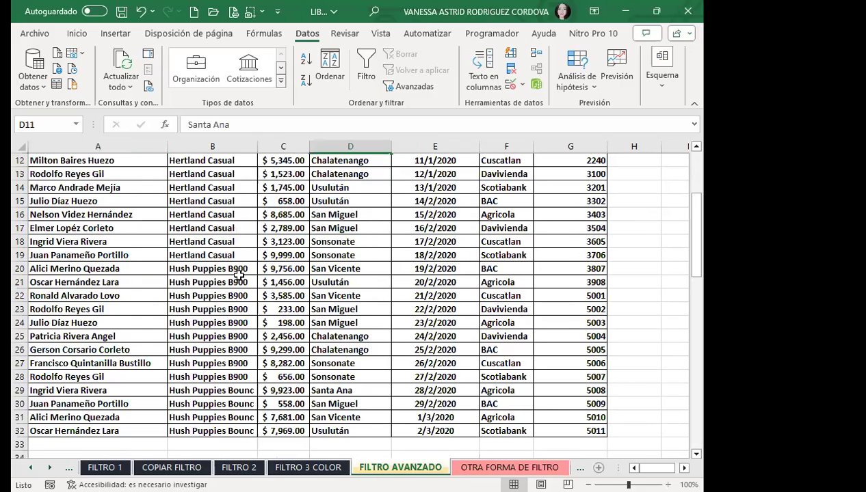
scroll(236, 272, down, 1)
scroll(253, 274, down, 4)
scroll(256, 275, up, 4)
scroll(256, 275, up, 3)
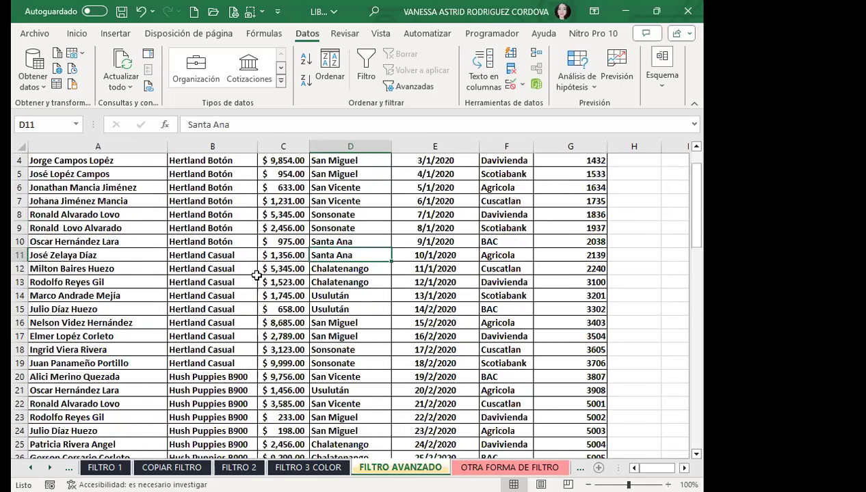
scroll(253, 277, up, 1)
click(349, 241)
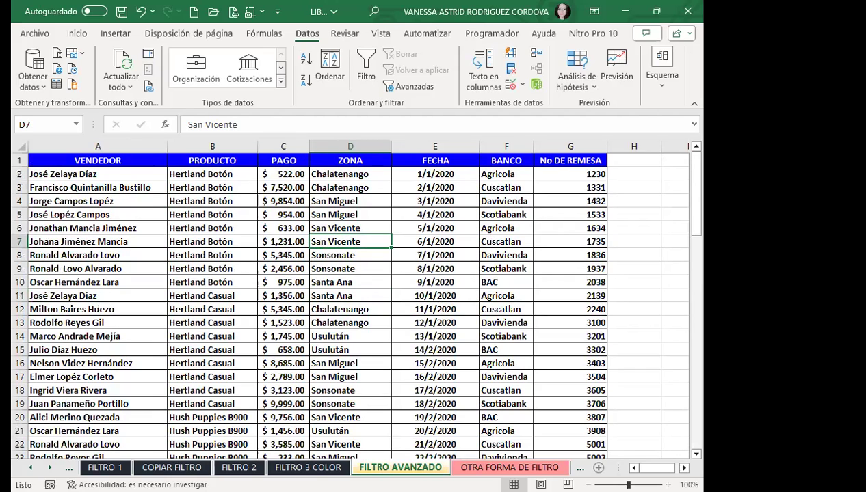
key(ctrl+Page_Down)
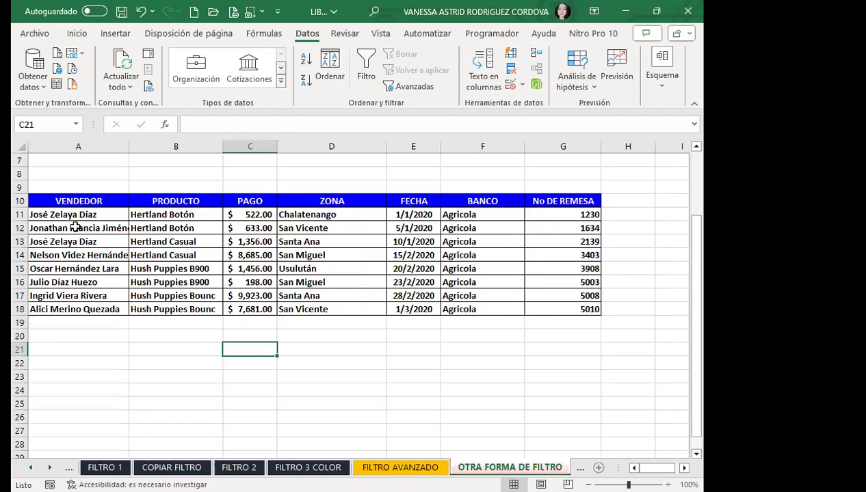
click(89, 201)
click(286, 203)
click(459, 203)
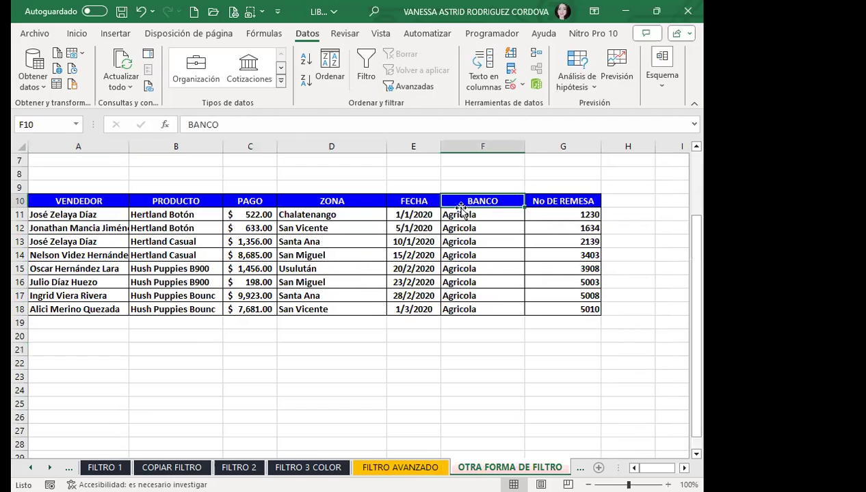
scroll(176, 280, up, 2)
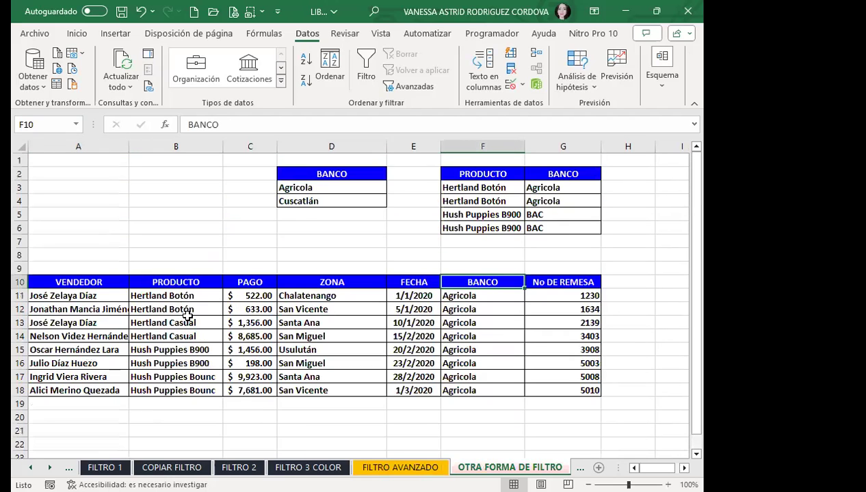
click(309, 295)
click(284, 323)
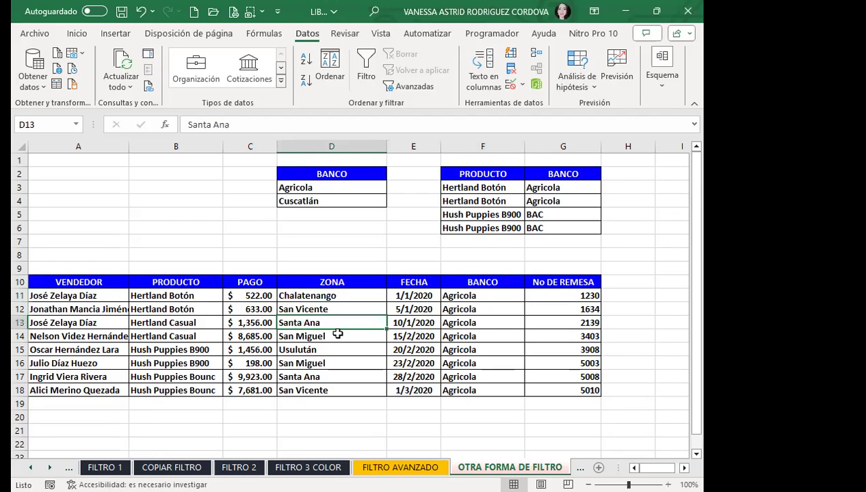
scroll(338, 335, down, 2)
click(180, 346)
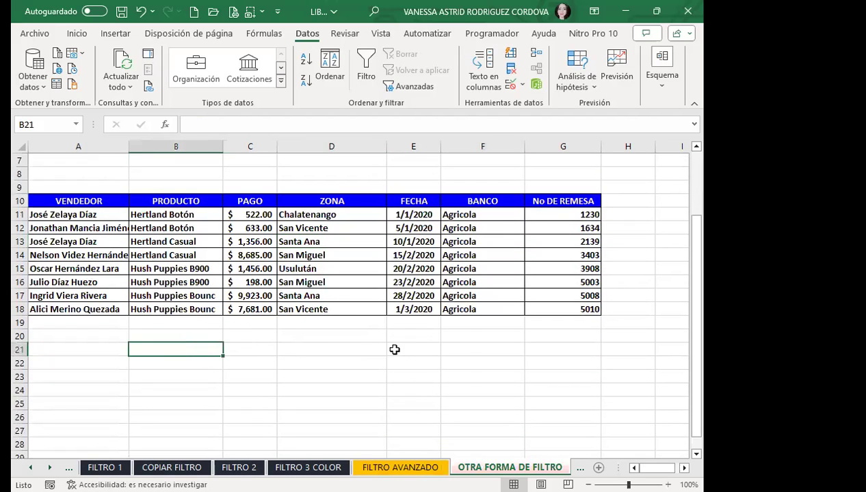
scroll(390, 346, up, 2)
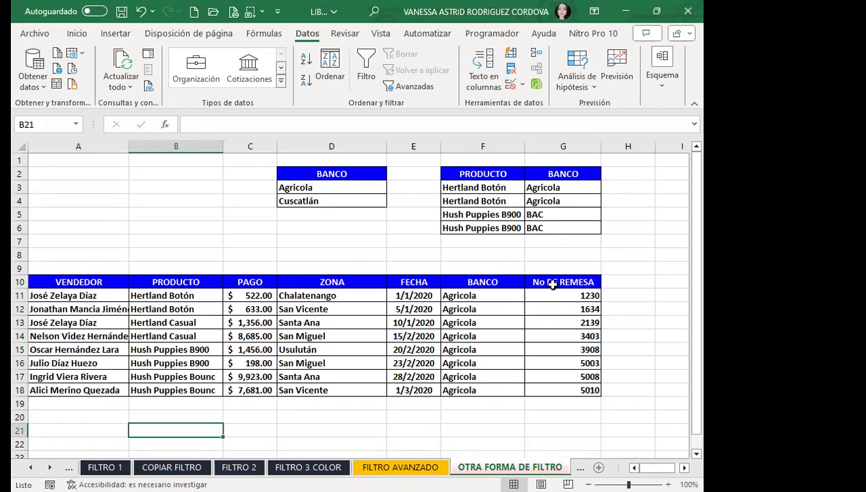
drag(552, 285, 81, 266)
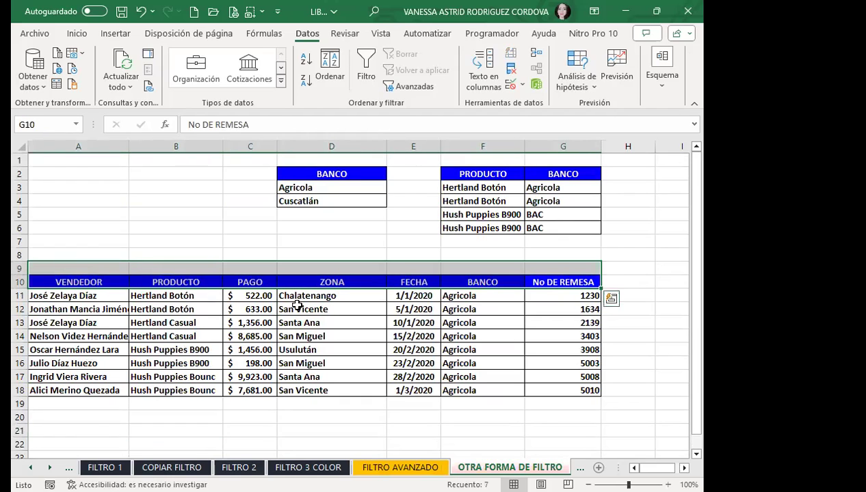
click(406, 311)
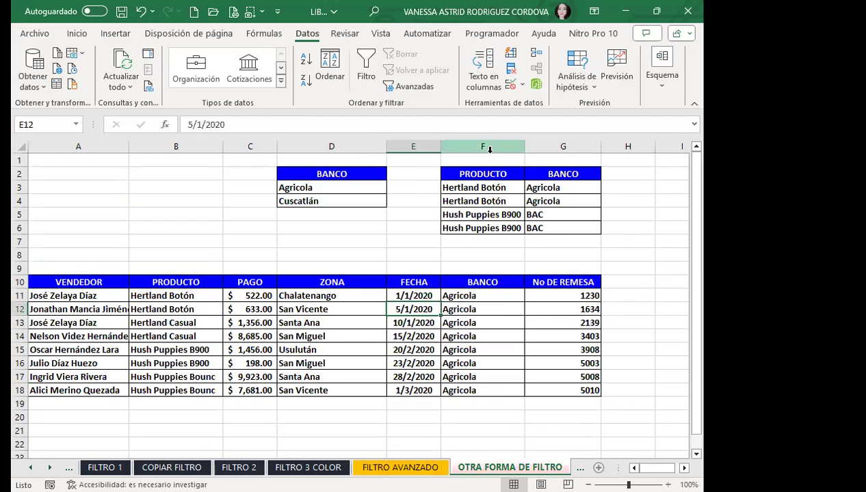
click(513, 178)
click(577, 174)
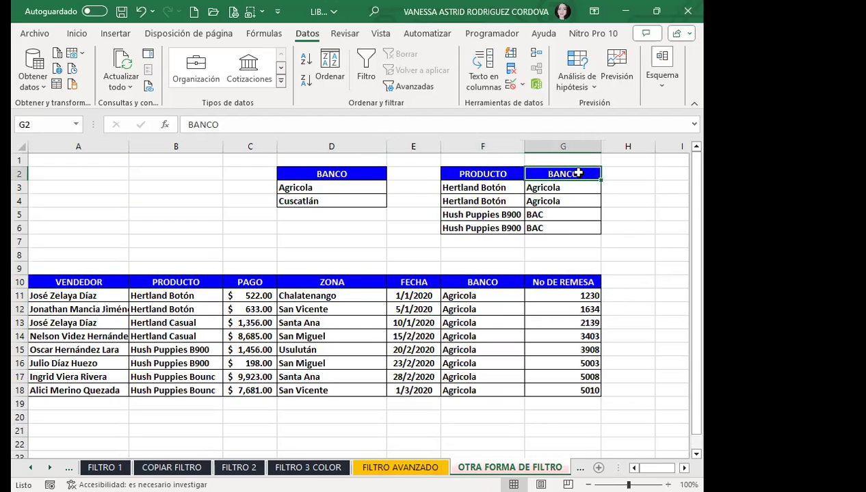
drag(477, 174, 560, 174)
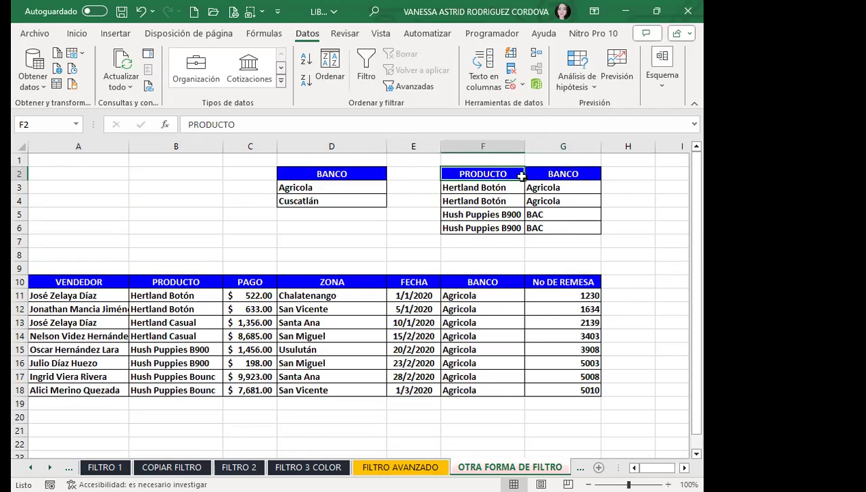
scroll(290, 325, down, 4)
click(183, 268)
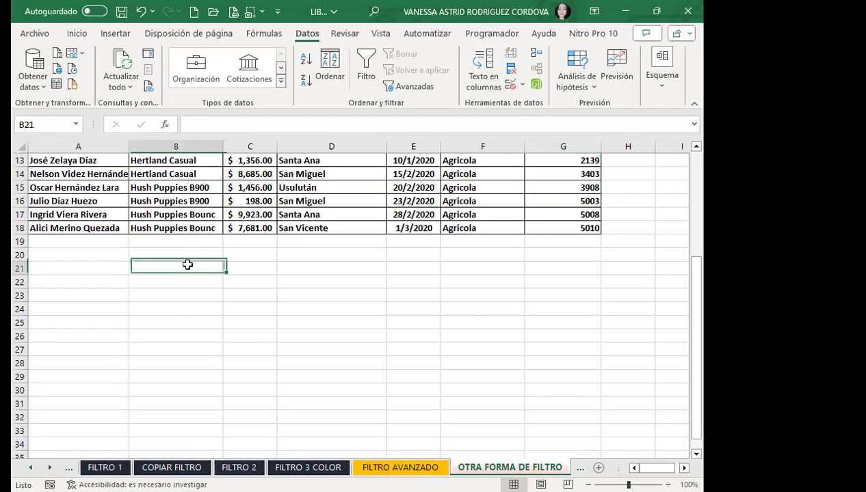
scroll(188, 265, up, 3)
click(260, 253)
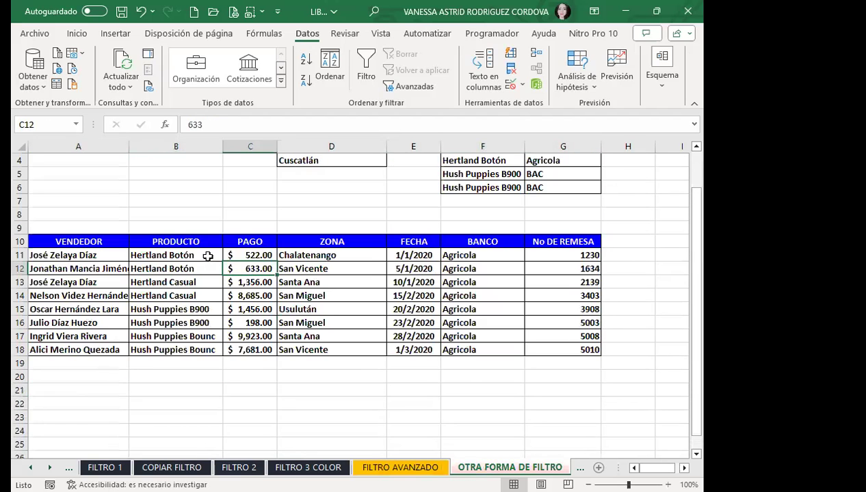
scroll(308, 281, up, 2)
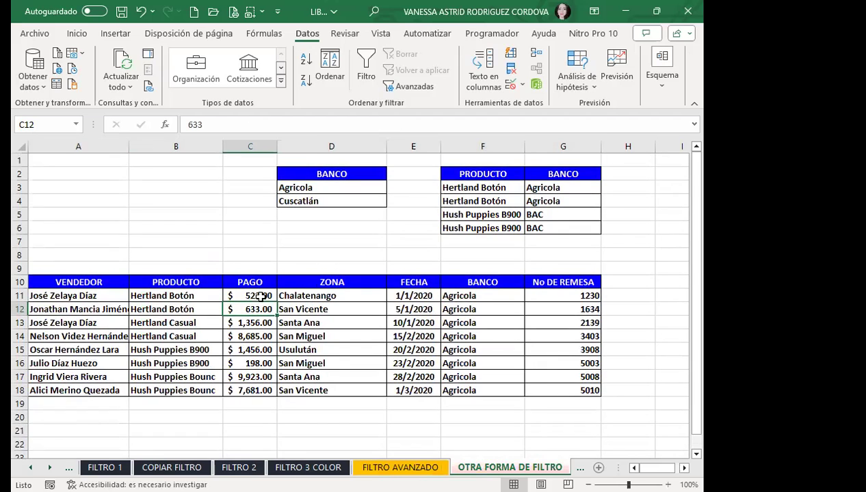
scroll(186, 325, down, 2)
click(183, 347)
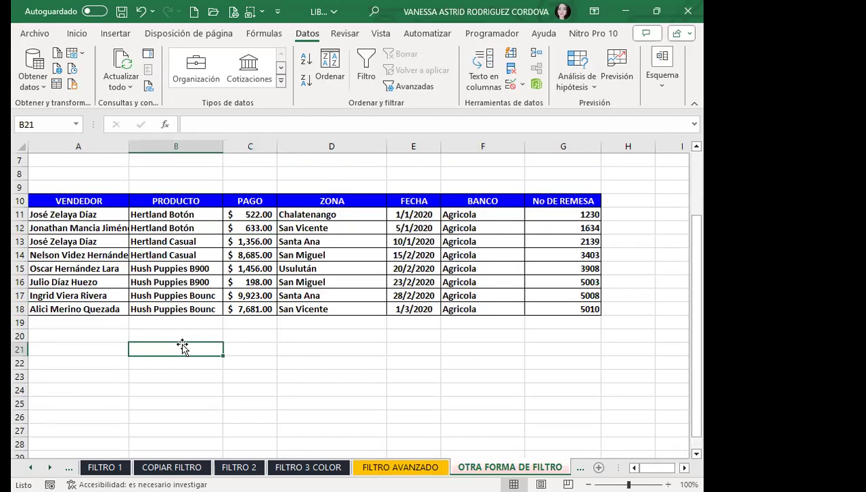
scroll(183, 346, up, 2)
click(266, 282)
click(350, 283)
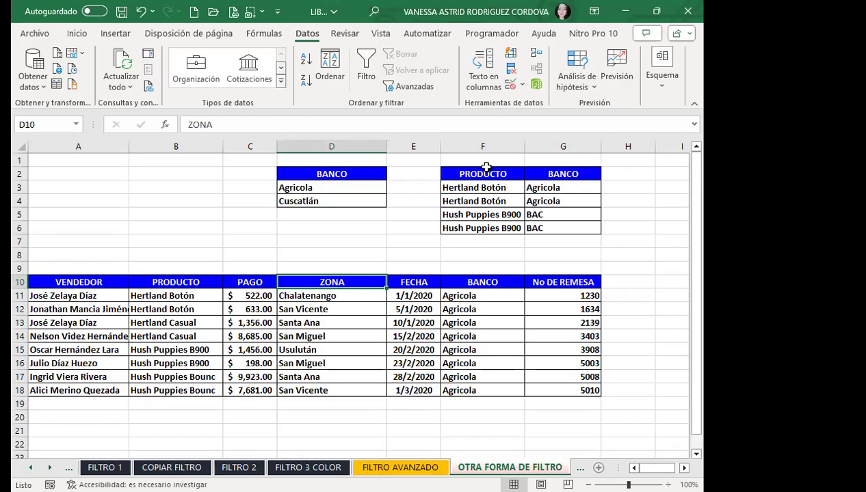
scroll(378, 318, down, 2)
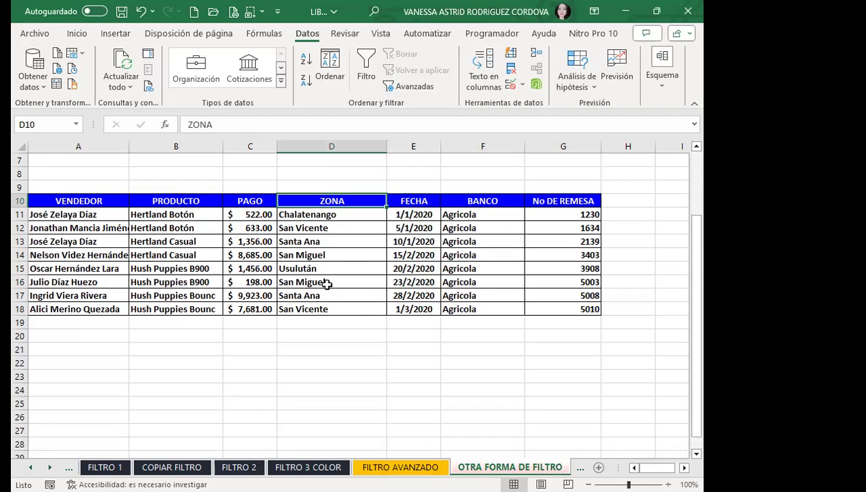
drag(325, 200, 331, 311)
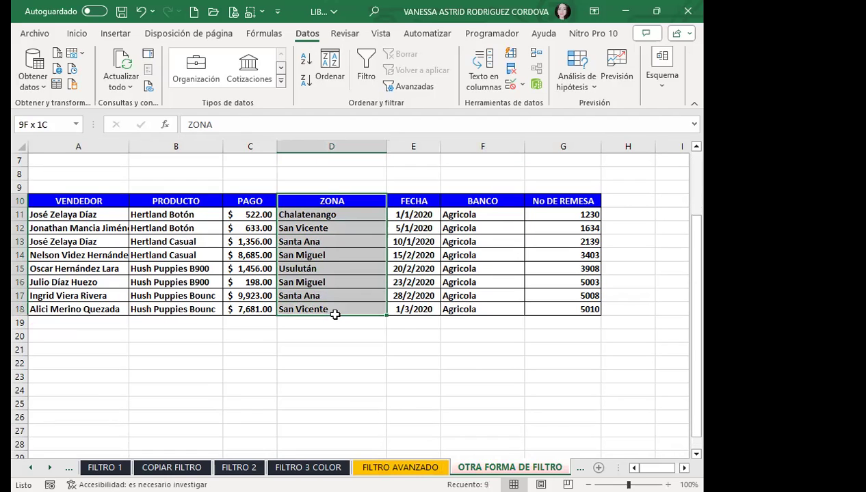
ctrl+click(472, 203)
drag(483, 227, 474, 310)
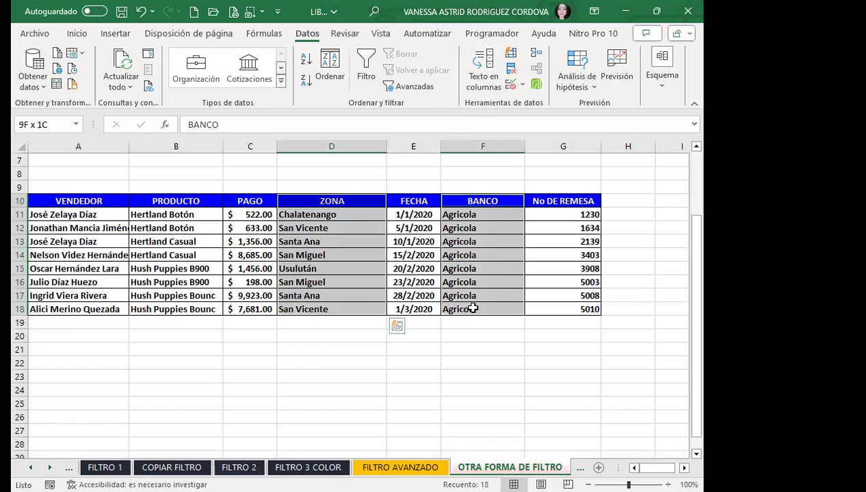
scroll(472, 309, up, 2)
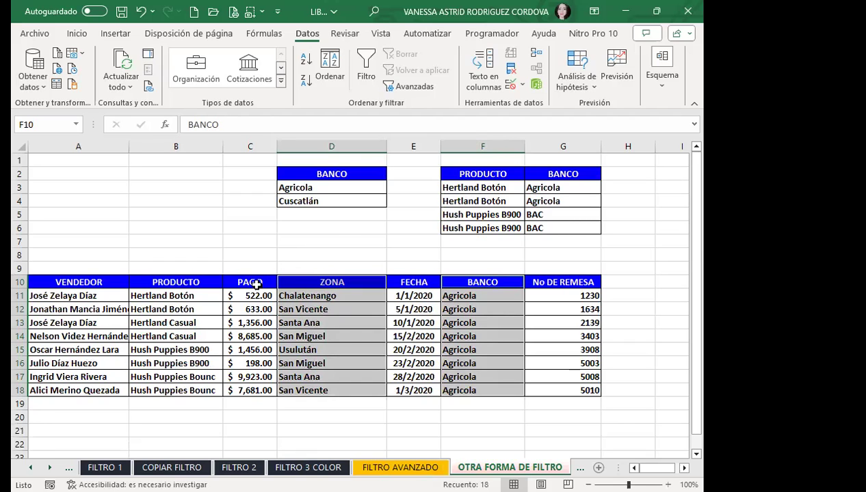
scroll(311, 295, down, 2)
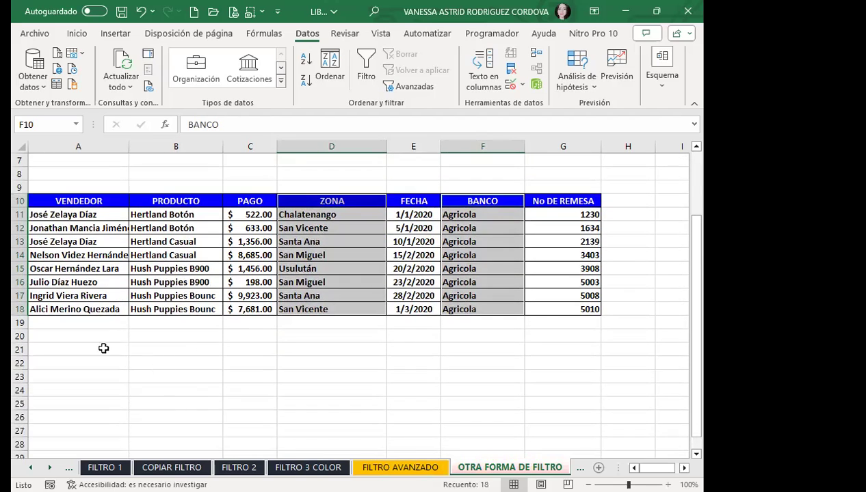
click(87, 347)
mouse_move(123, 351)
mouse_down()
mouse_move(91, 356)
mouse_move(94, 347)
mouse_up()
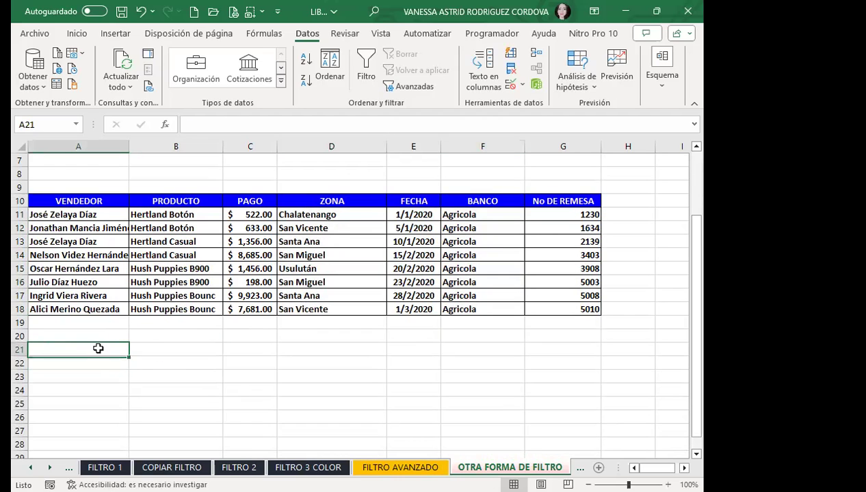